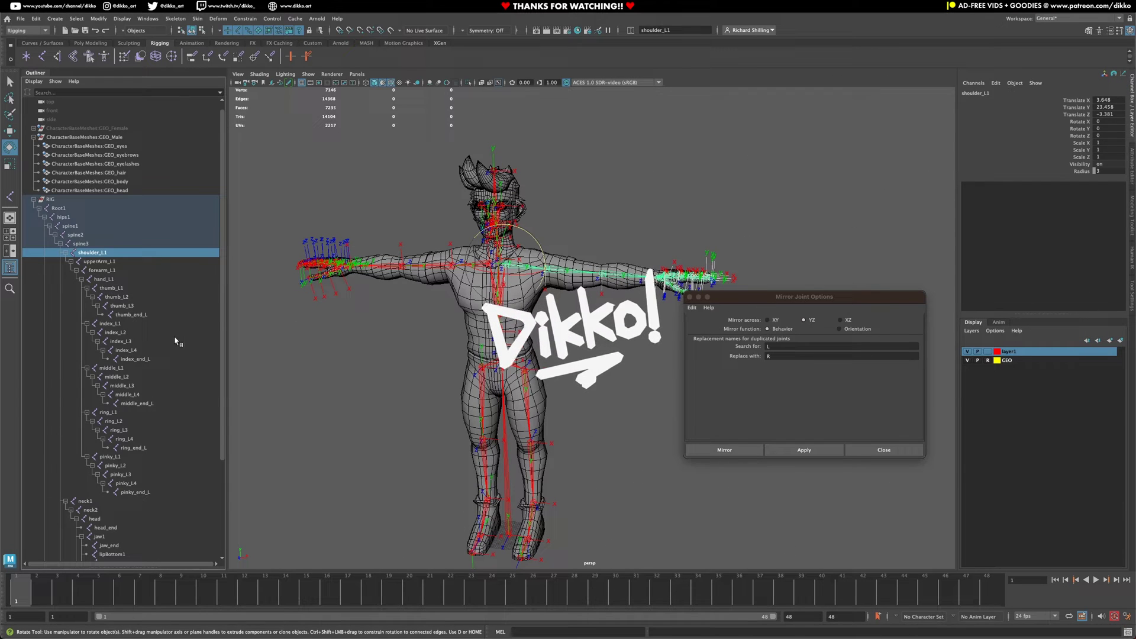
Collapse the joint hierarchy under hips1 in the Outliner and clear the selection
click(63, 217)
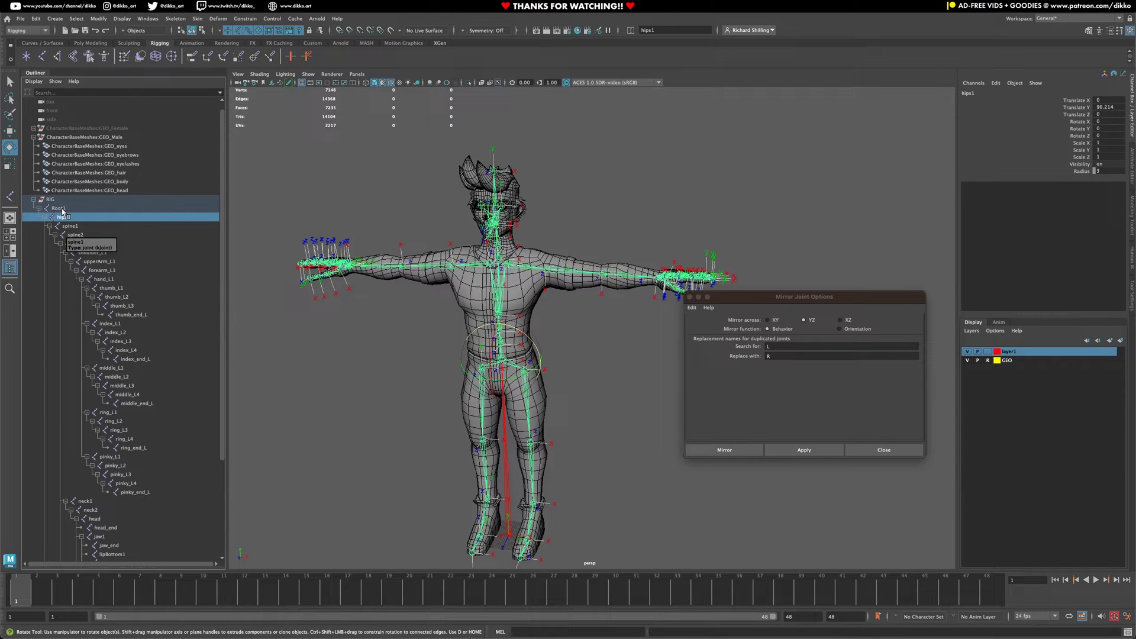
click(60, 210)
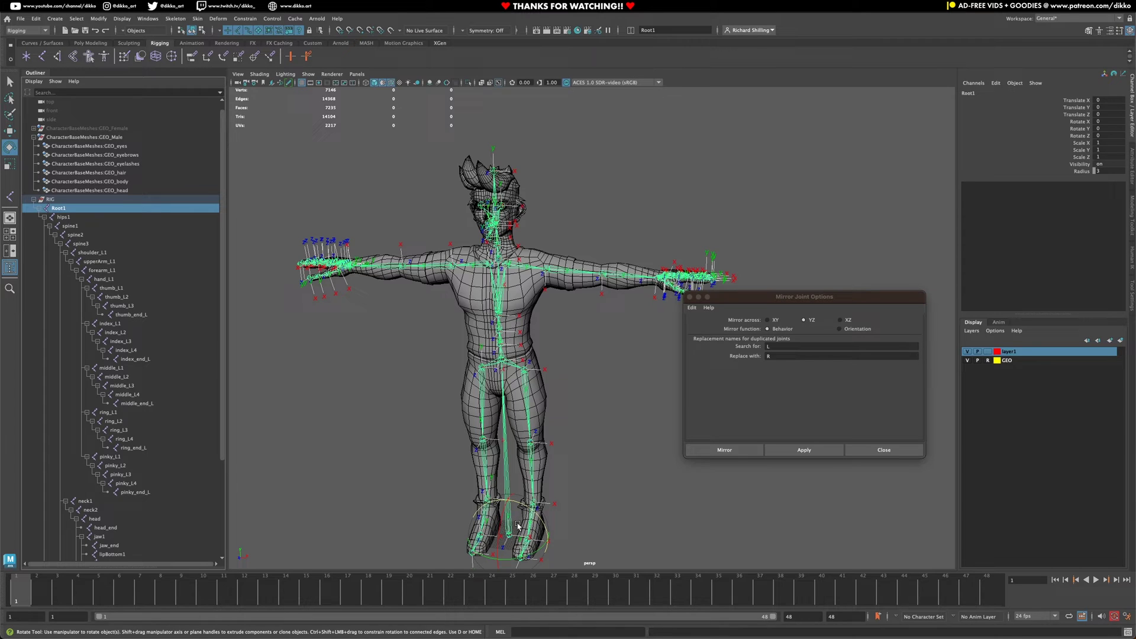
click(63, 218)
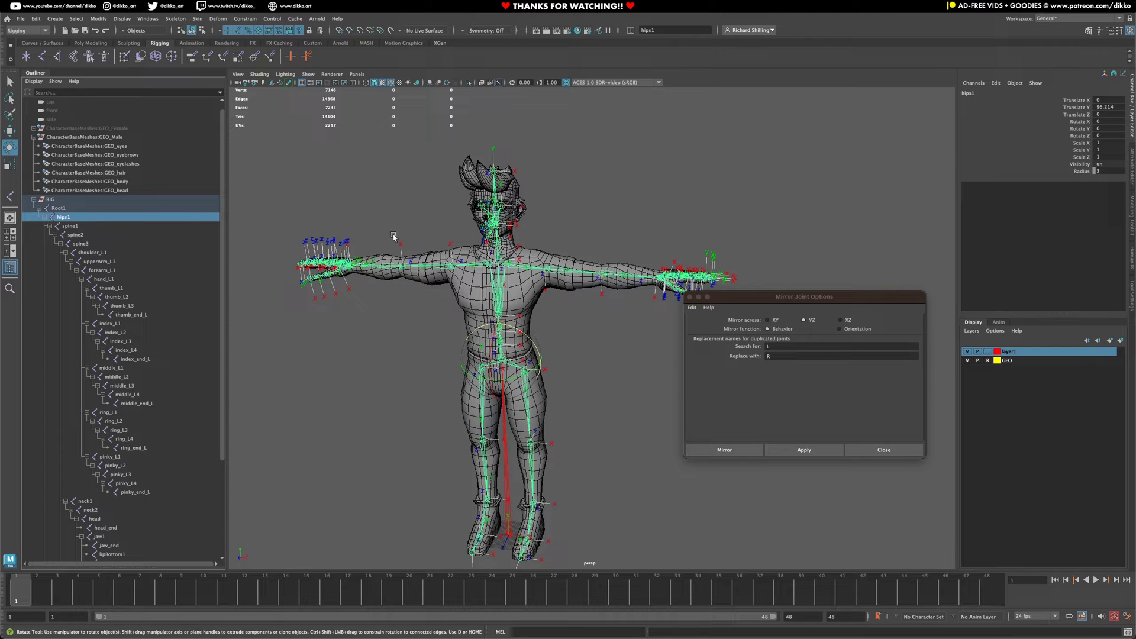
alt+drag(529, 444, 610, 362)
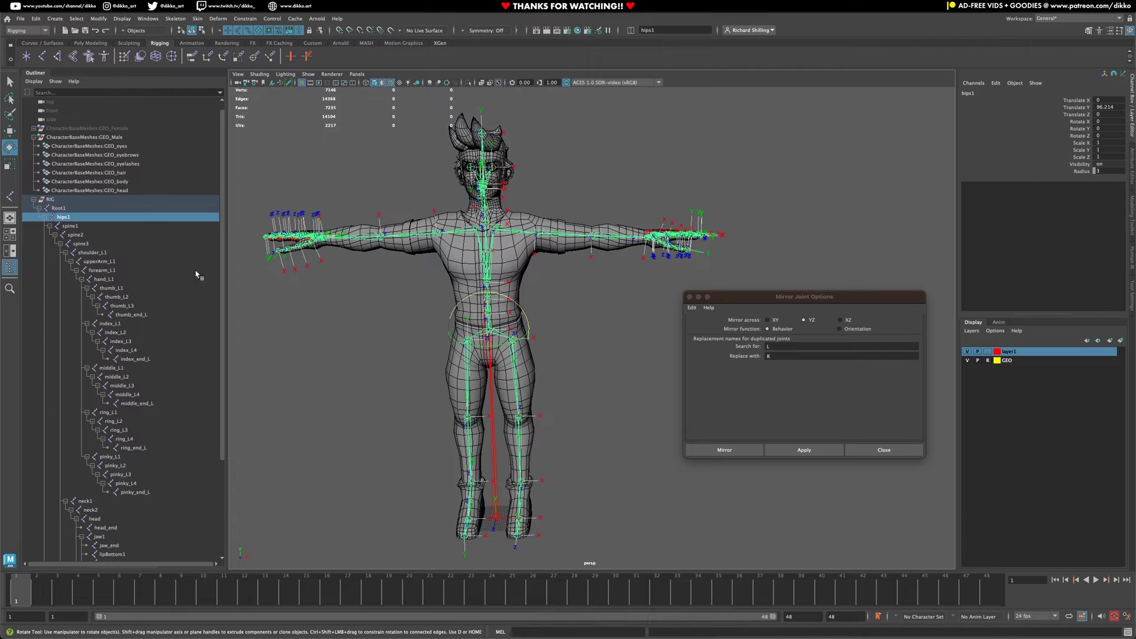
scroll(145, 427, down, 3)
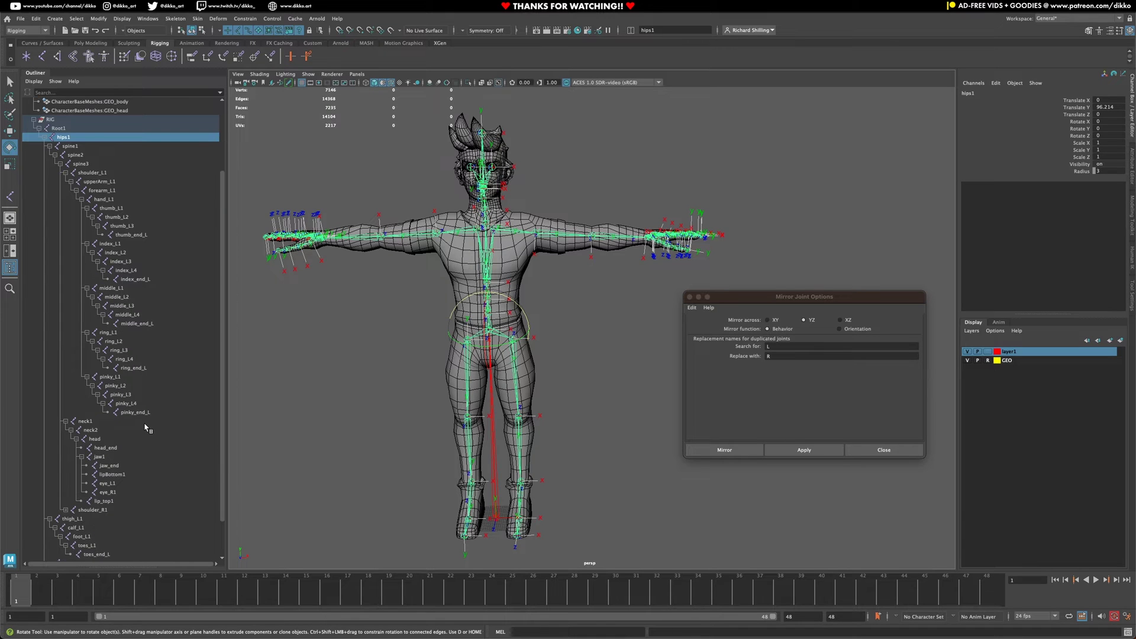
click(44, 137)
click(86, 312)
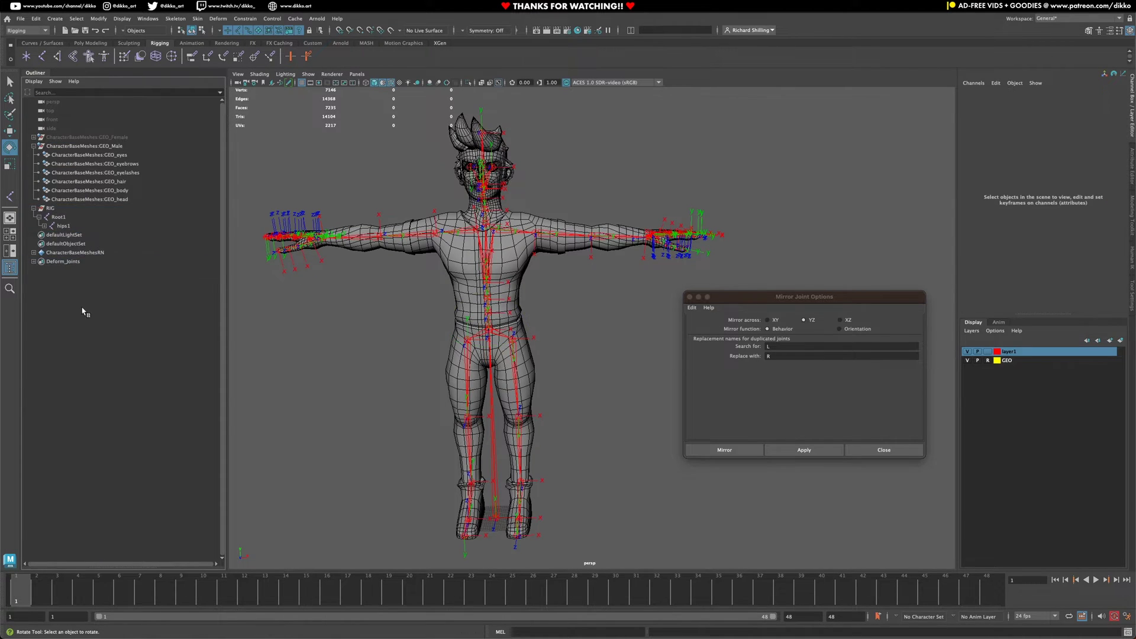
Add the prefix DEF_ to the names of hips1 and every joint in its hierarchy
click(76, 227)
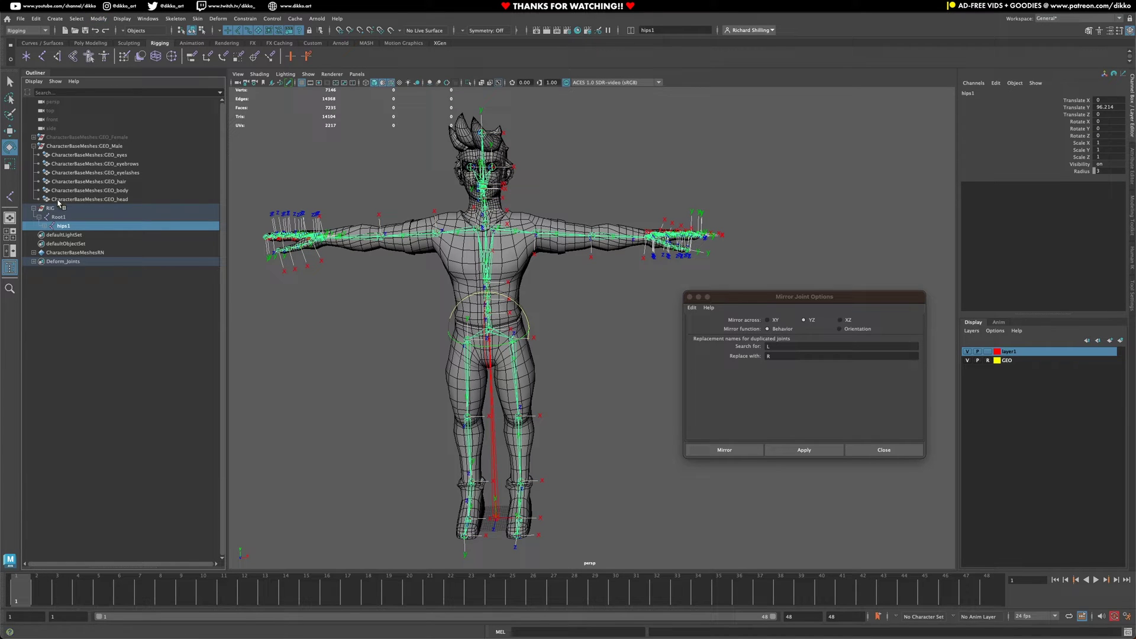
click(99, 19)
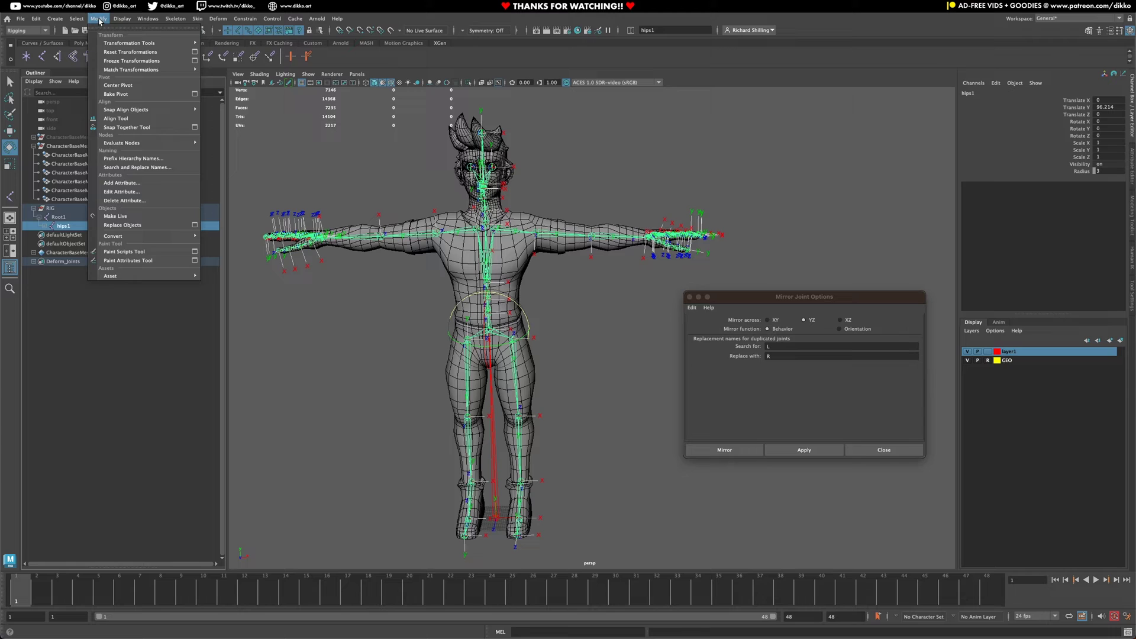
click(144, 158)
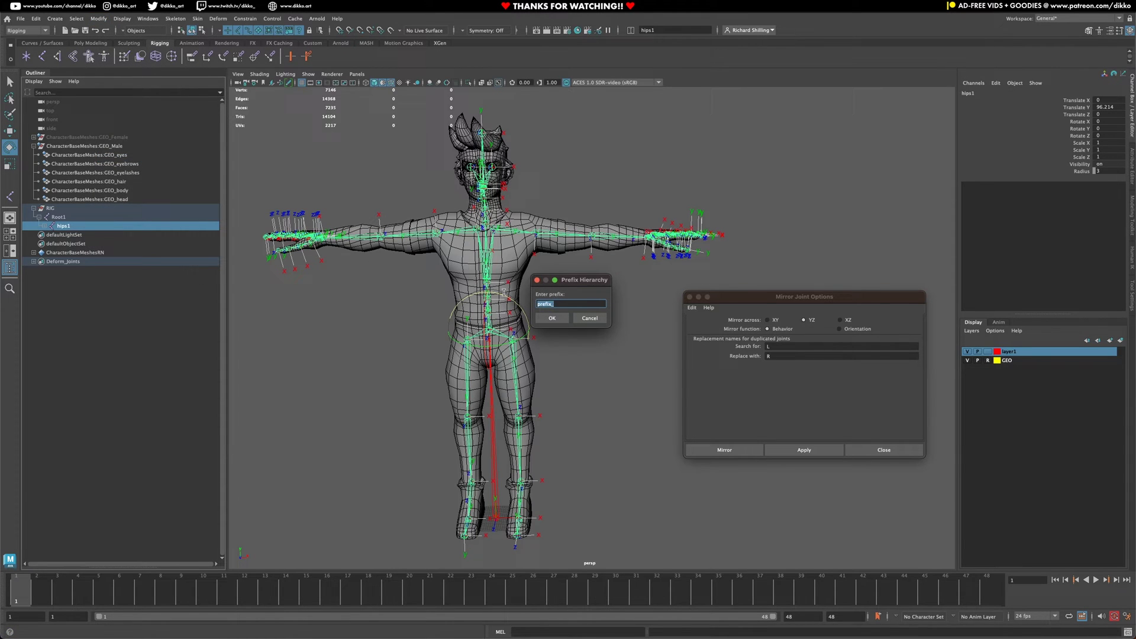
text(DE)
text(FOR)
click(552, 318)
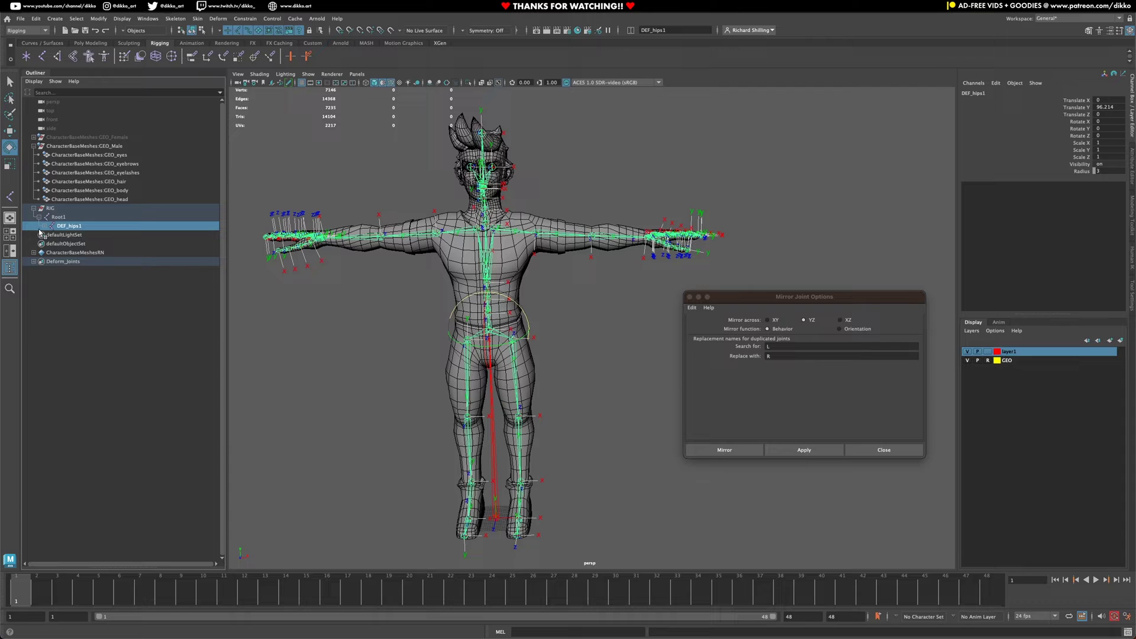
Check the prefixed joint names under DEF_hips1, collapse the hierarchy again and save the scene
shift+click(43, 228)
click(89, 236)
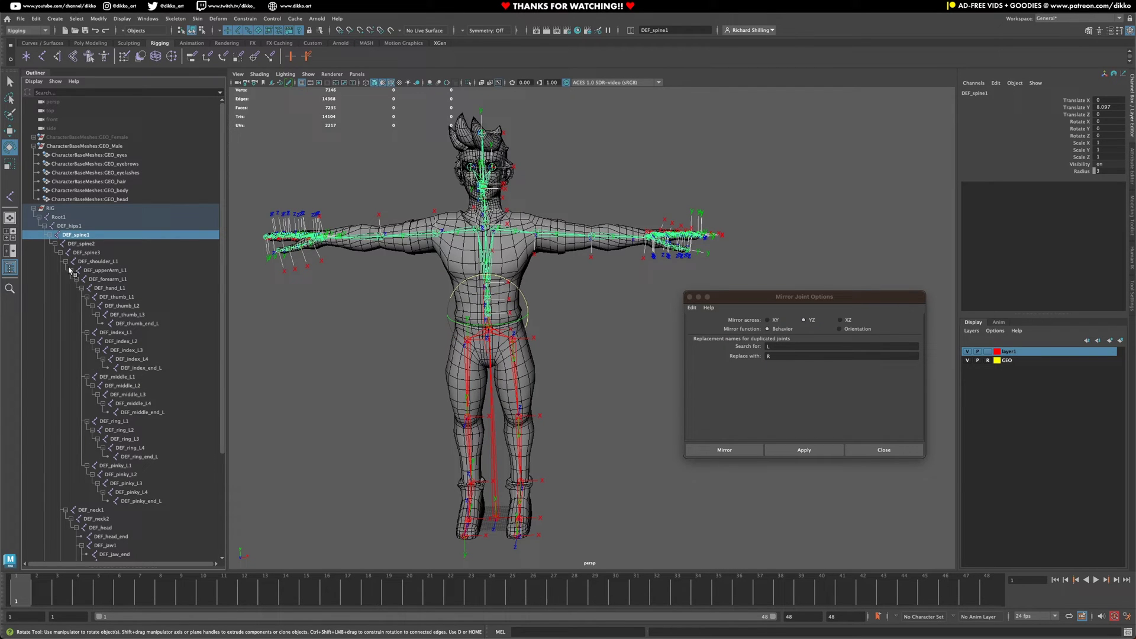
click(45, 227)
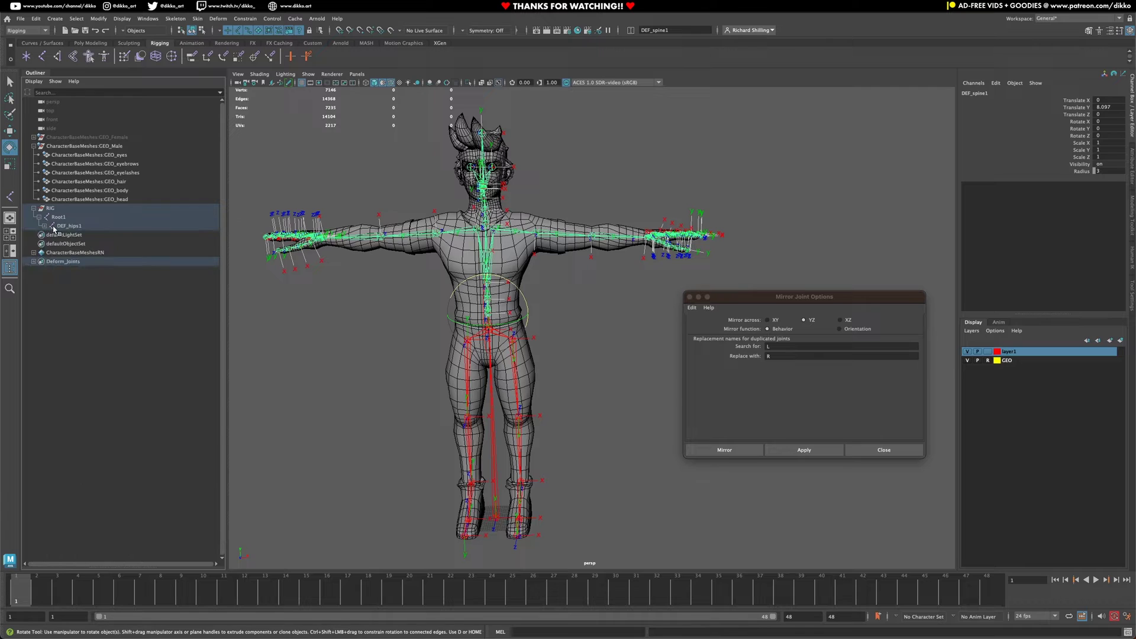
click(64, 228)
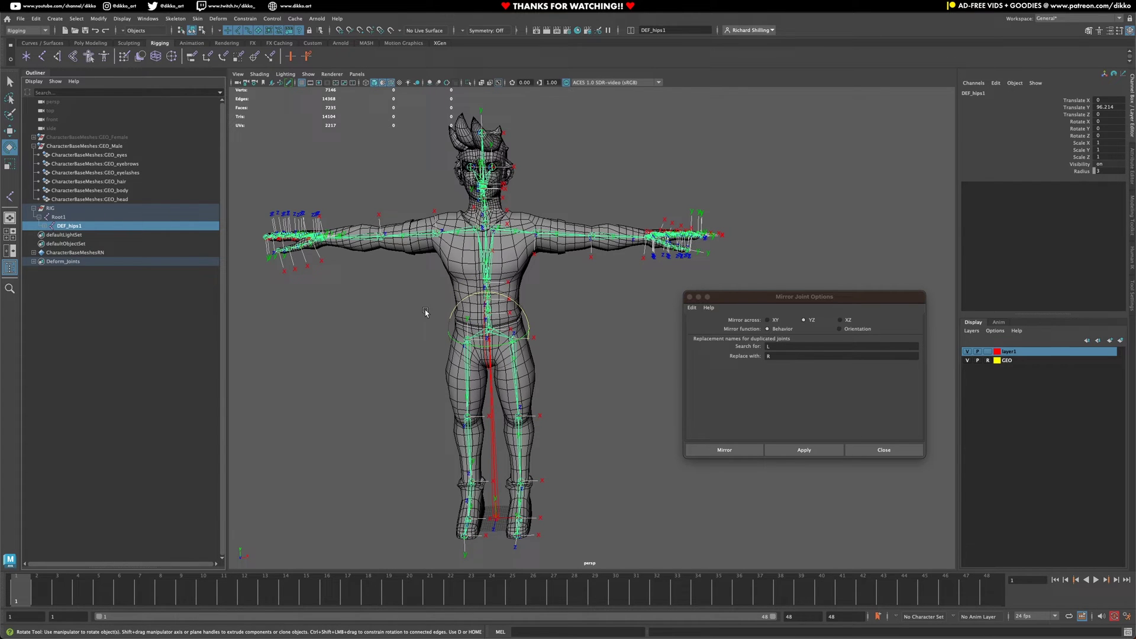
key(super+s)
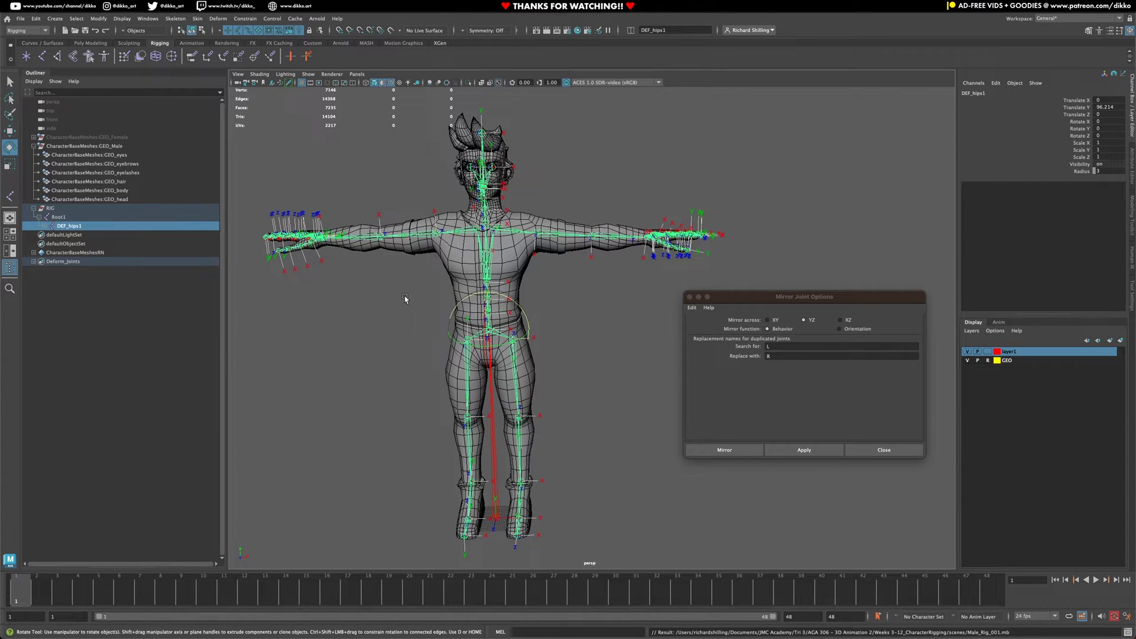
click(129, 345)
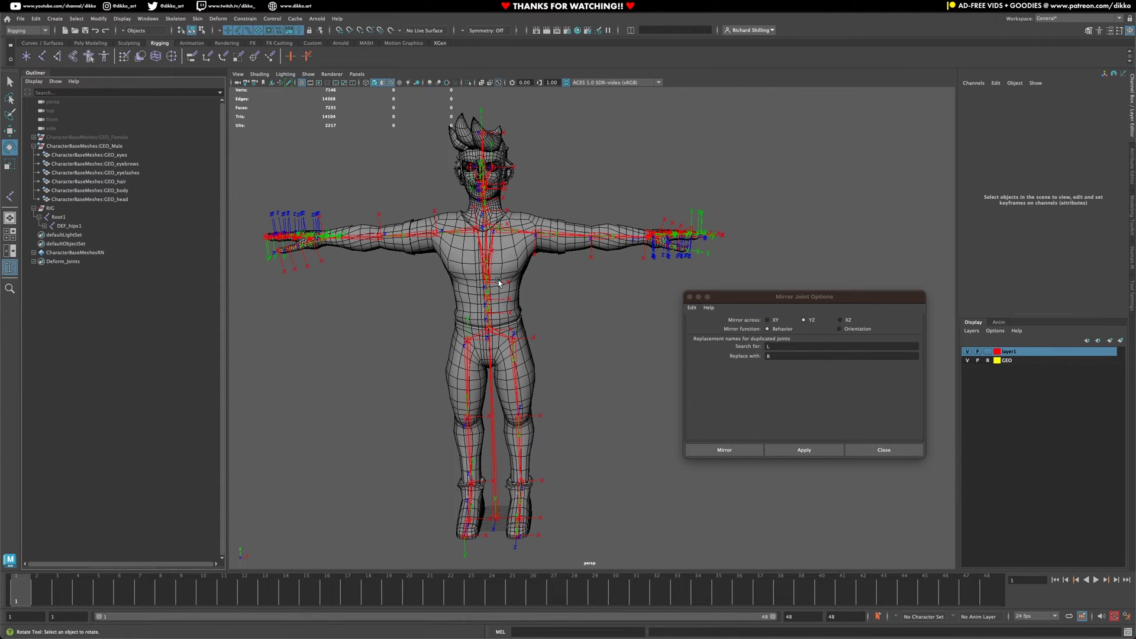
Select the CharacterBaseMeshes:GEO_Male group together with the DEF_hips1 joint and close the Mirror Joint options
click(75, 146)
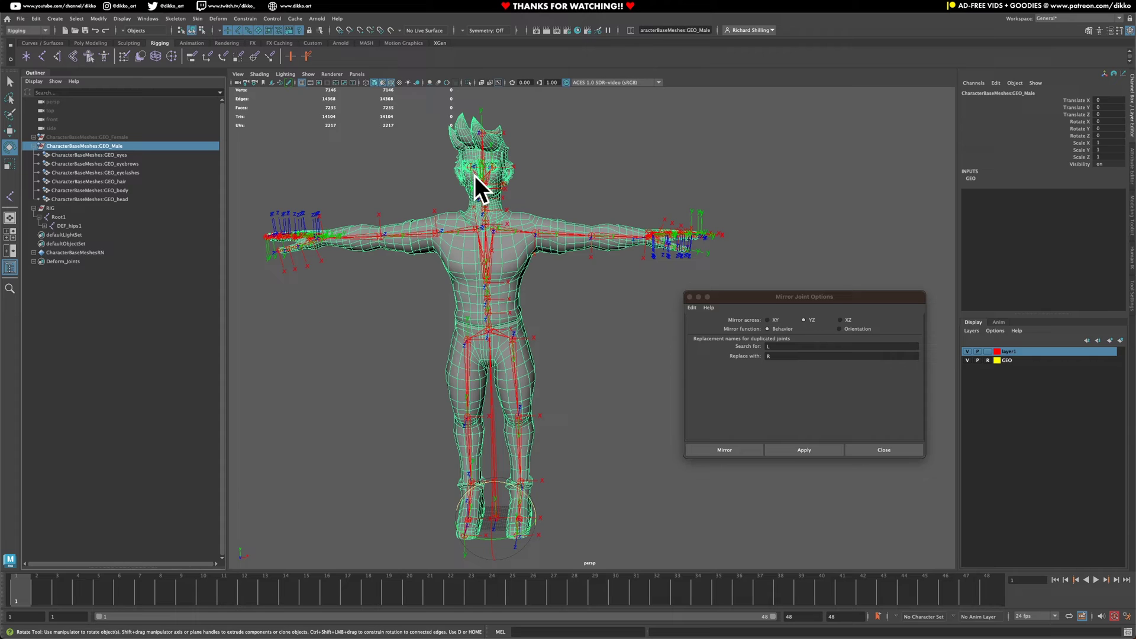
key(super+s)
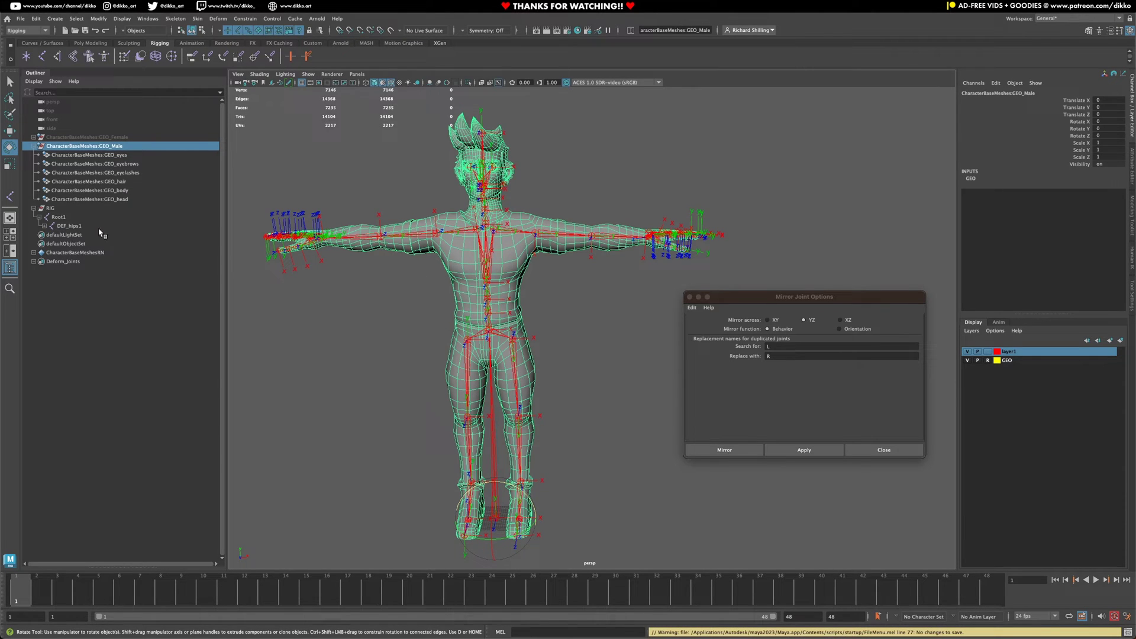
click(69, 226)
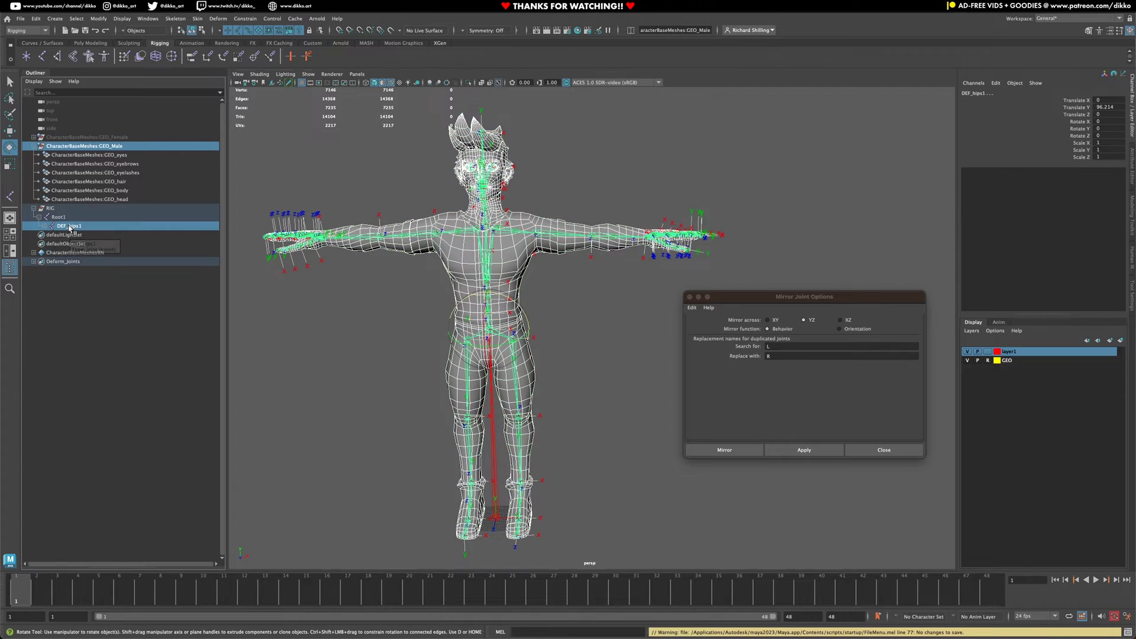
middle_drag(70, 226, 500, 509)
click(691, 297)
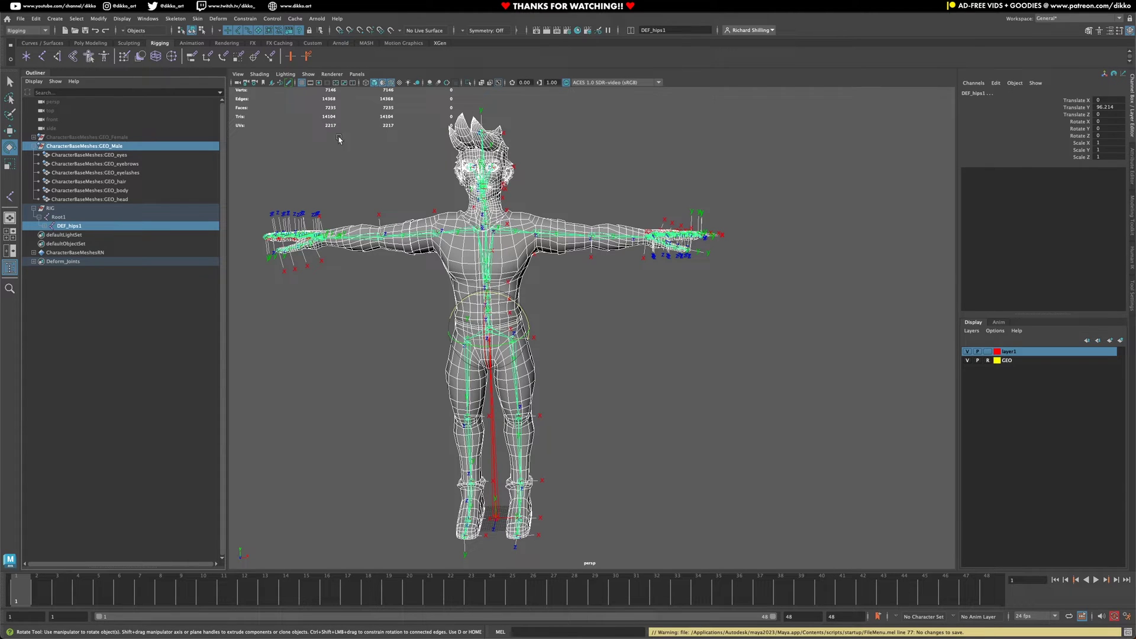
Open the Bind Skin options and reset them to their default settings
click(198, 19)
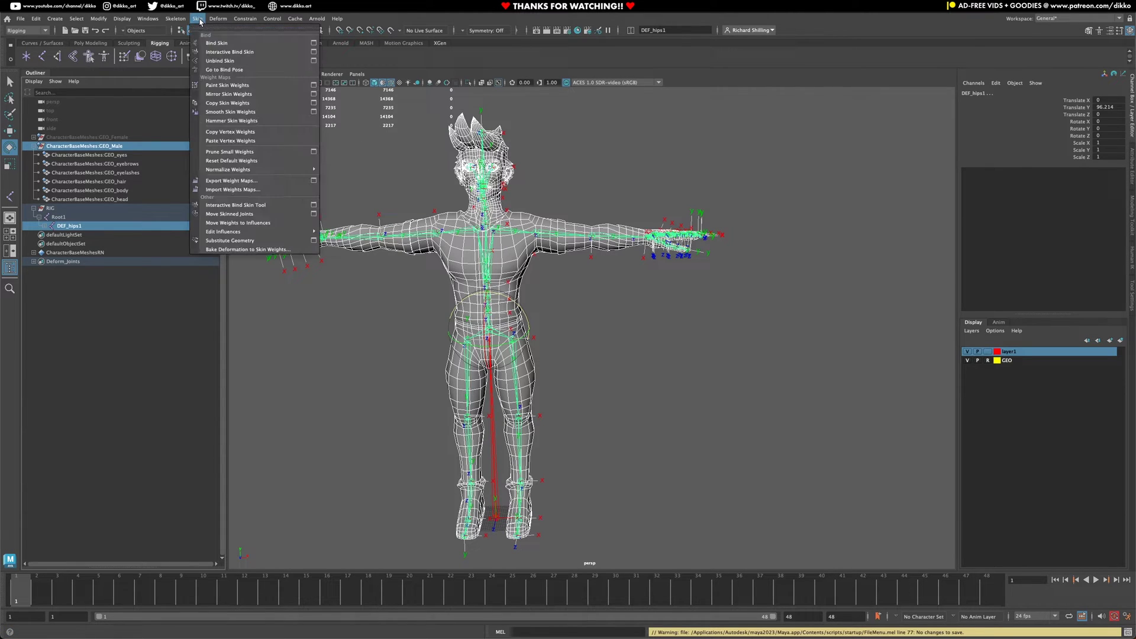
click(314, 43)
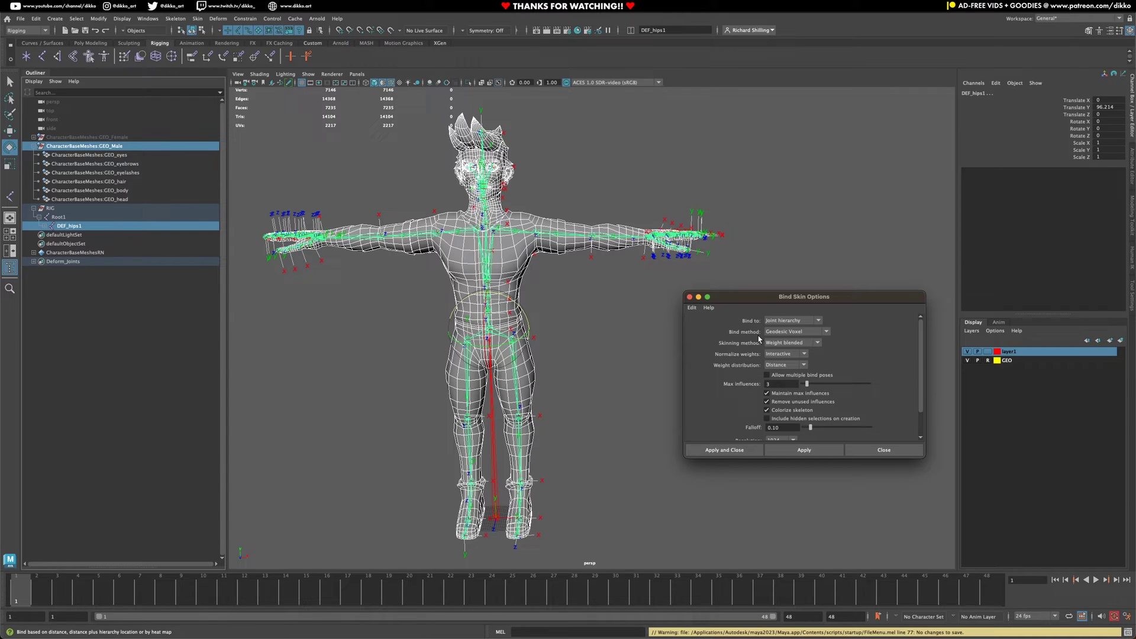
click(691, 308)
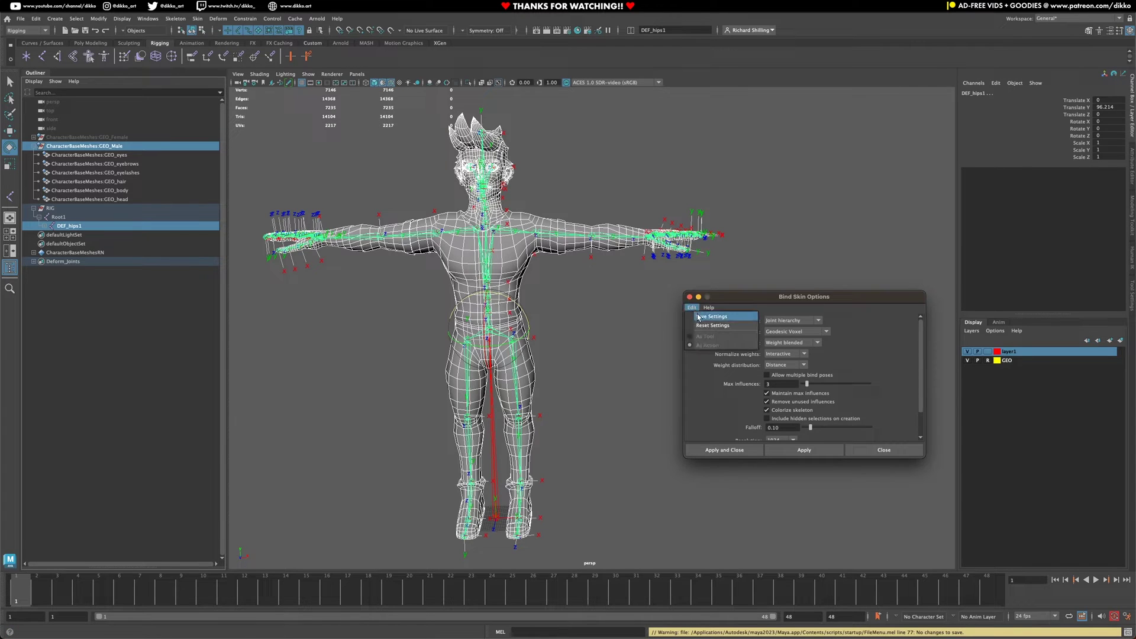
click(713, 326)
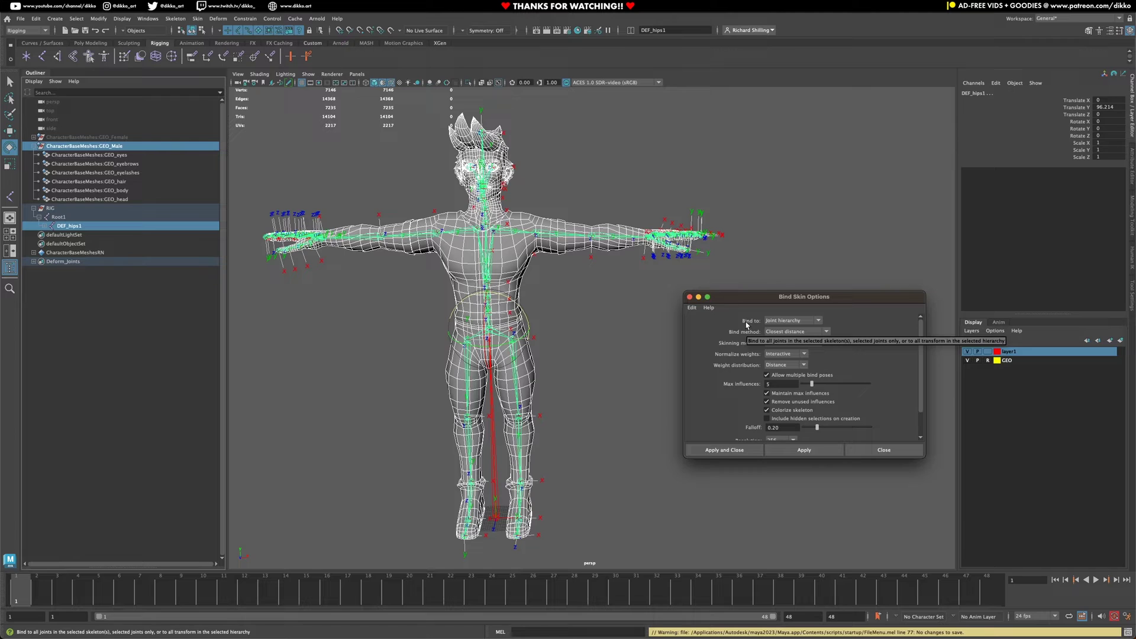
Set the bind method to Geodesic Voxel and the skinning method to Weight blended, with Interactive weight normalization and Distance weight distribution
click(828, 333)
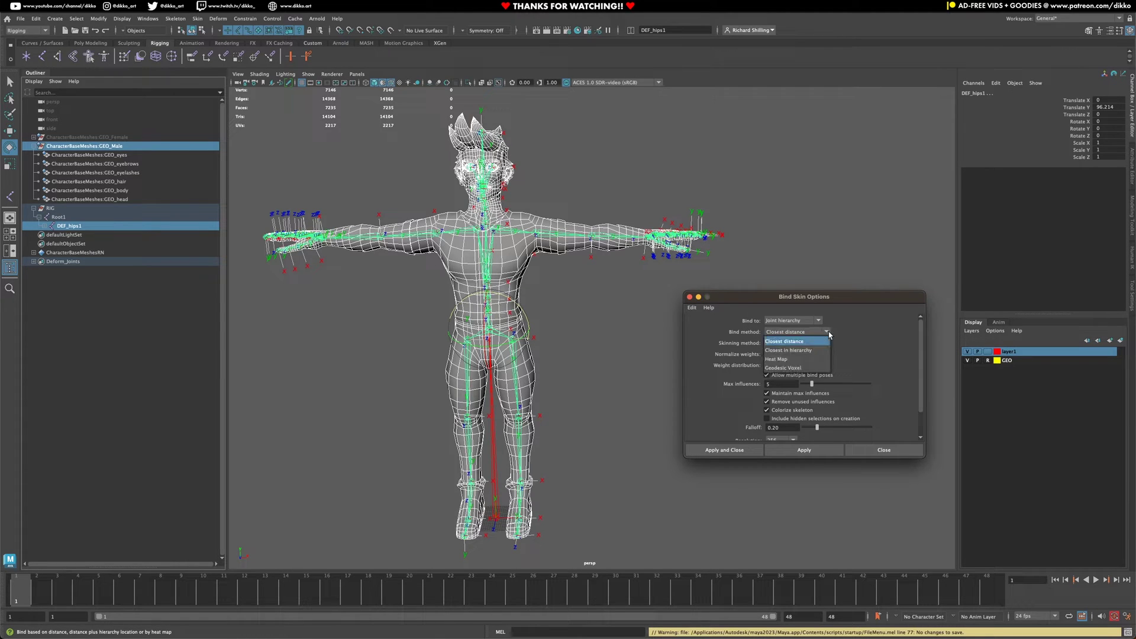
click(810, 369)
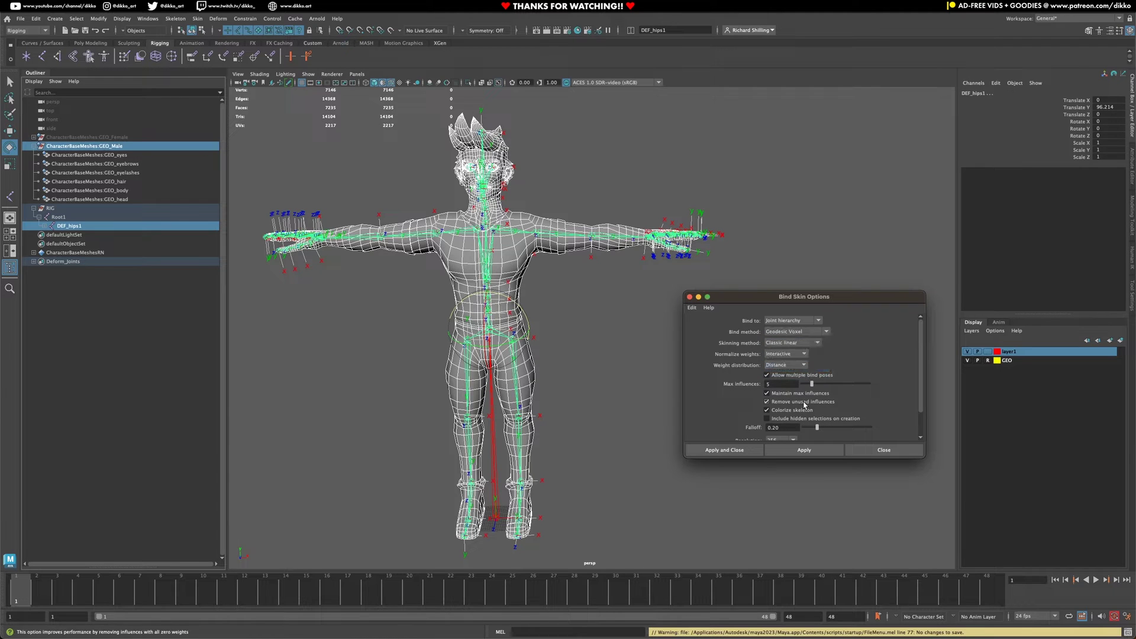
click(817, 344)
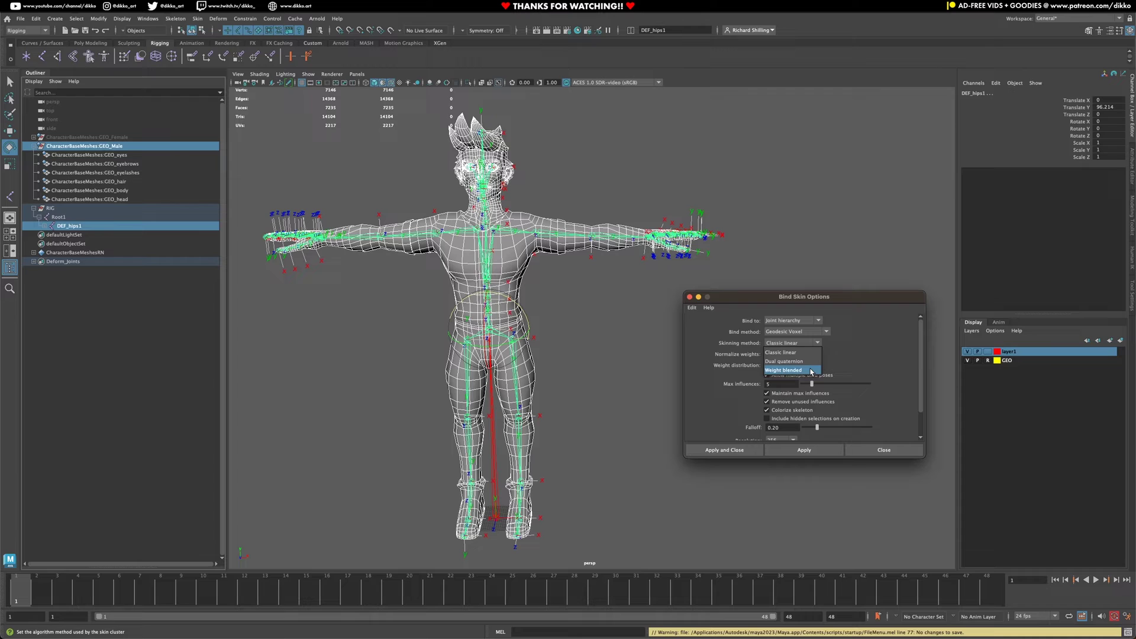
click(812, 370)
click(804, 354)
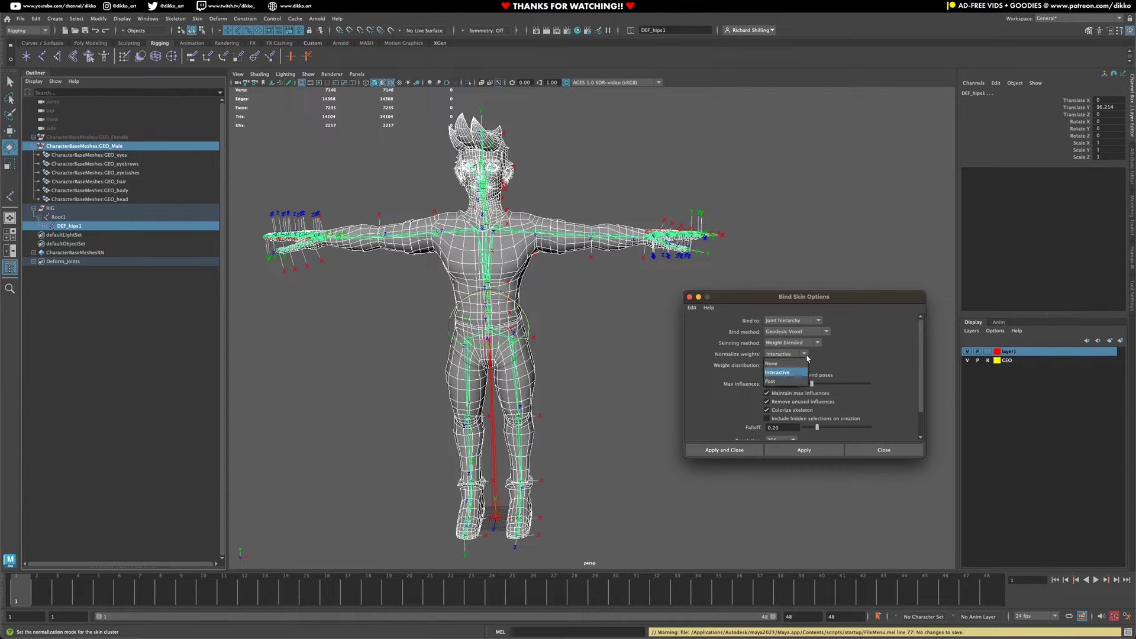
click(797, 373)
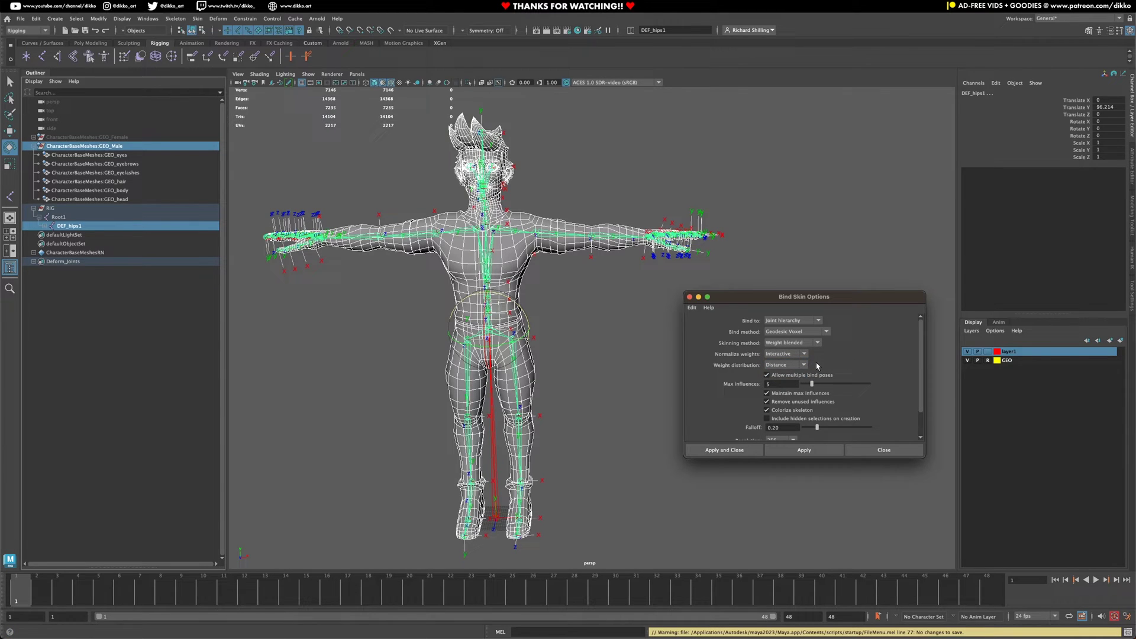
click(808, 367)
click(807, 367)
Set the skin binding's max influences to 3 and its voxel resolution to 1024
click(796, 382)
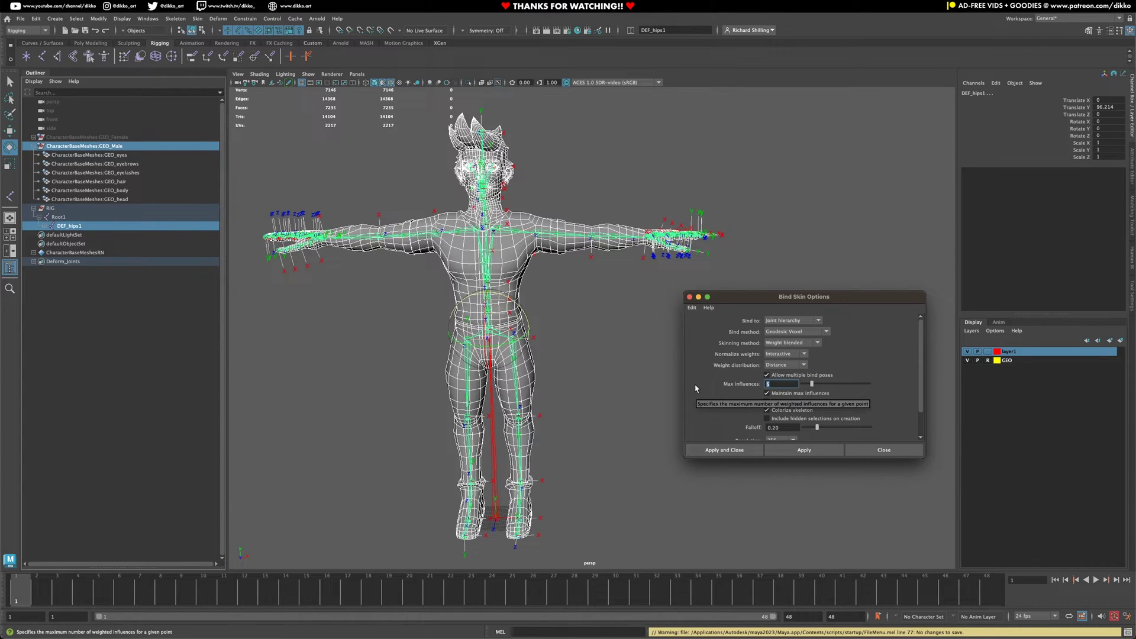
text(3)
key(Return)
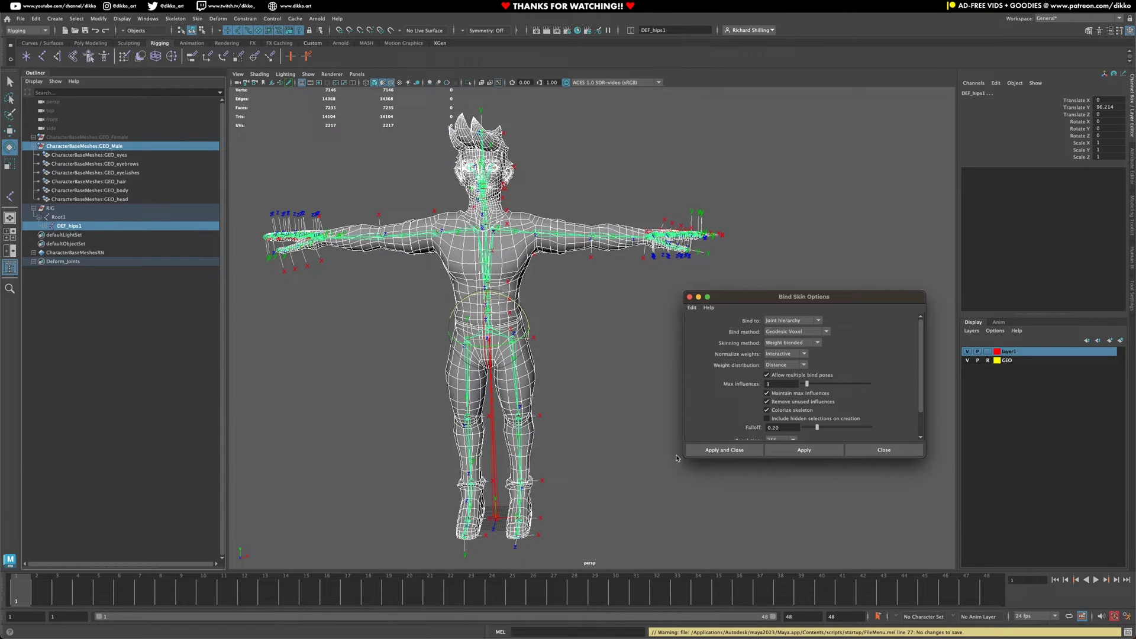
drag(684, 458, 630, 507)
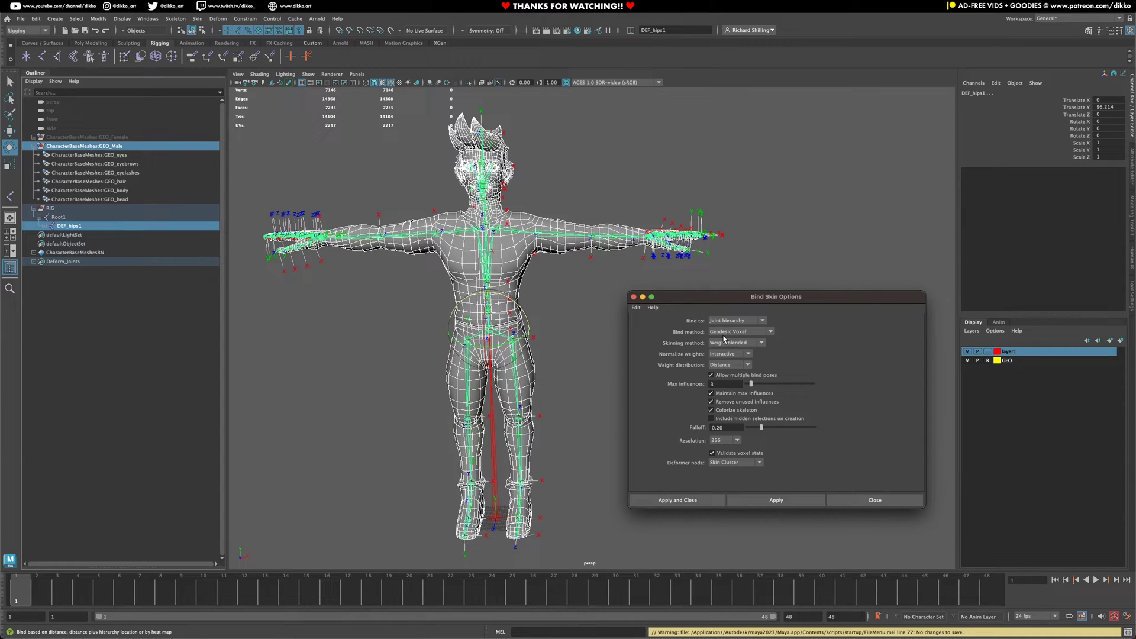
click(737, 440)
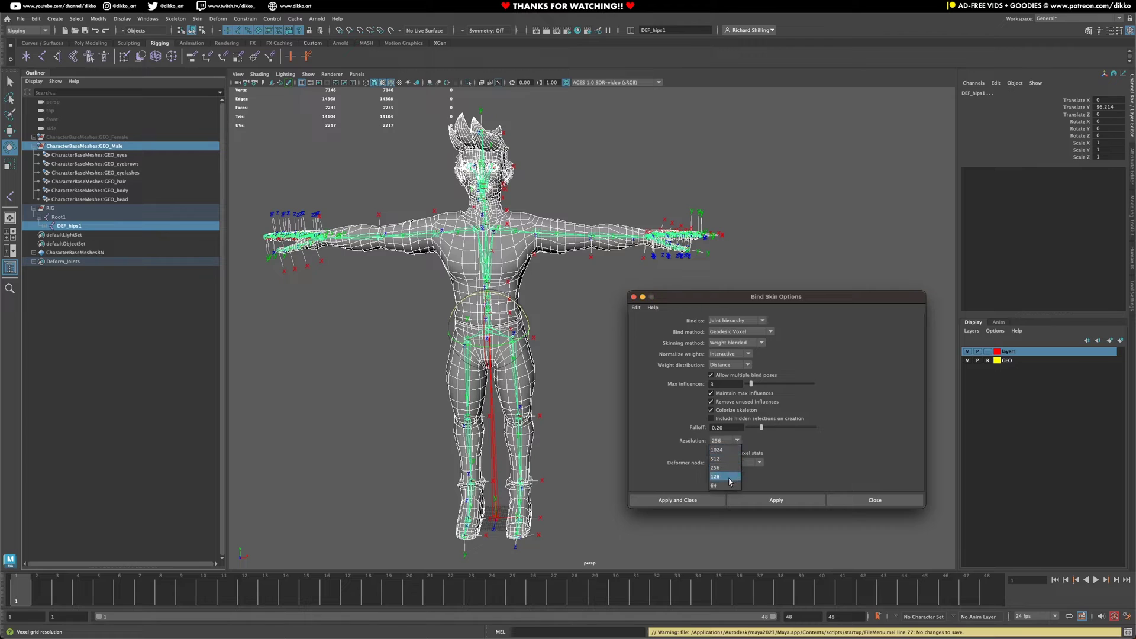
click(719, 481)
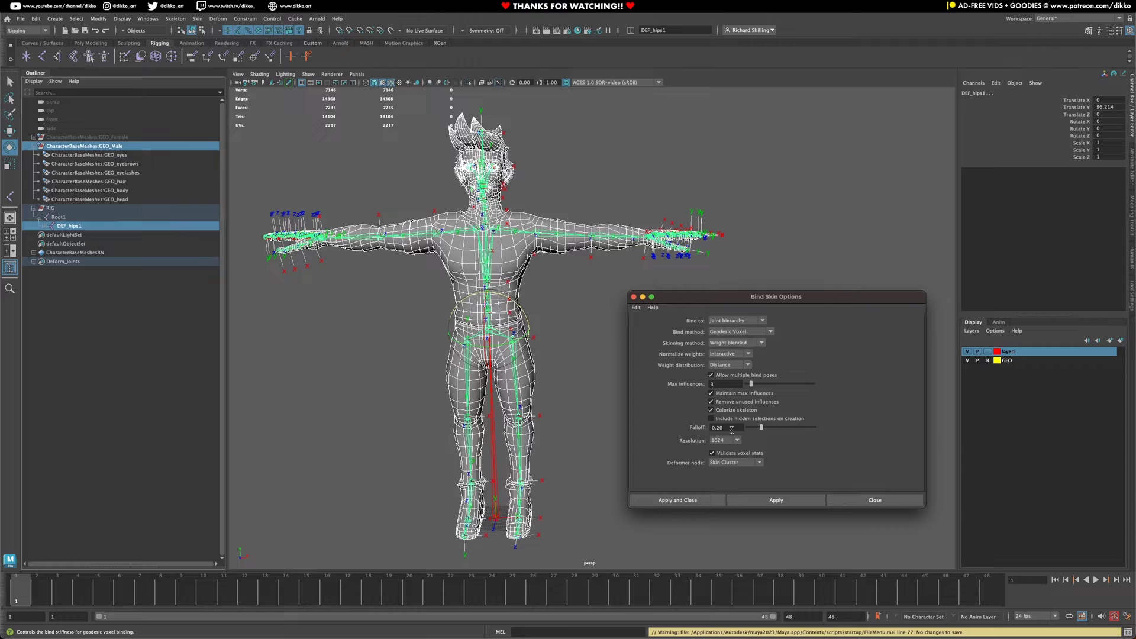
Set the falloff to 0.15 and bind the male character's meshes to the DEF_hips1 joint hierarchy
drag(762, 429, 775, 430)
drag(770, 427, 767, 427)
click(777, 506)
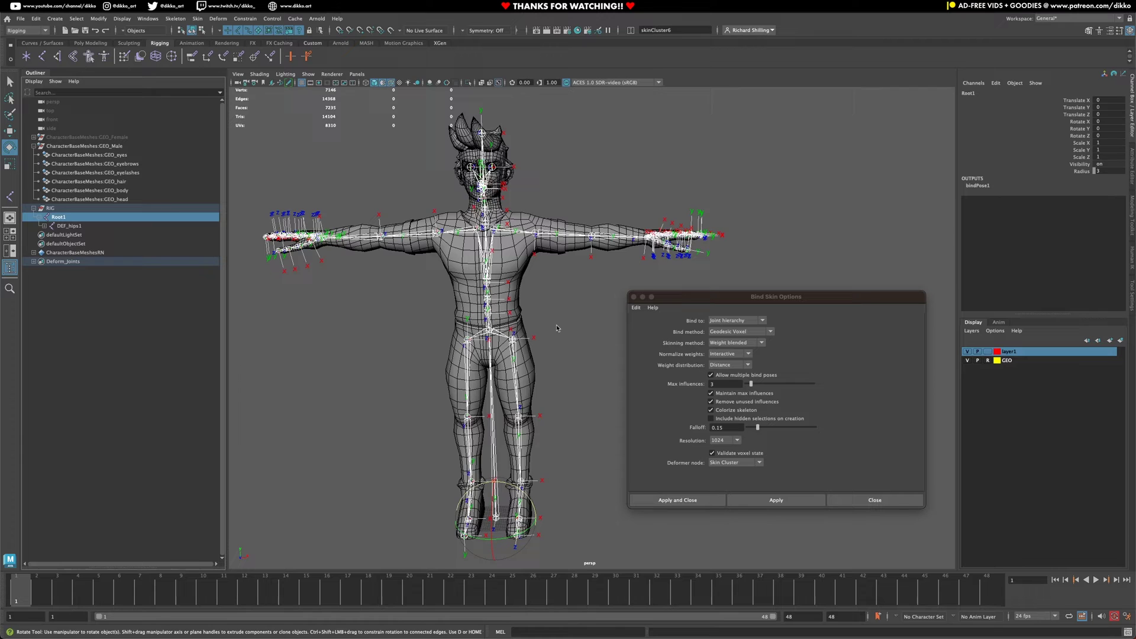
Test the shoulder's skin deformation by rotating the DEF_upperArm_L1 joint, and undo the rotation
scroll(556, 328, up, 5)
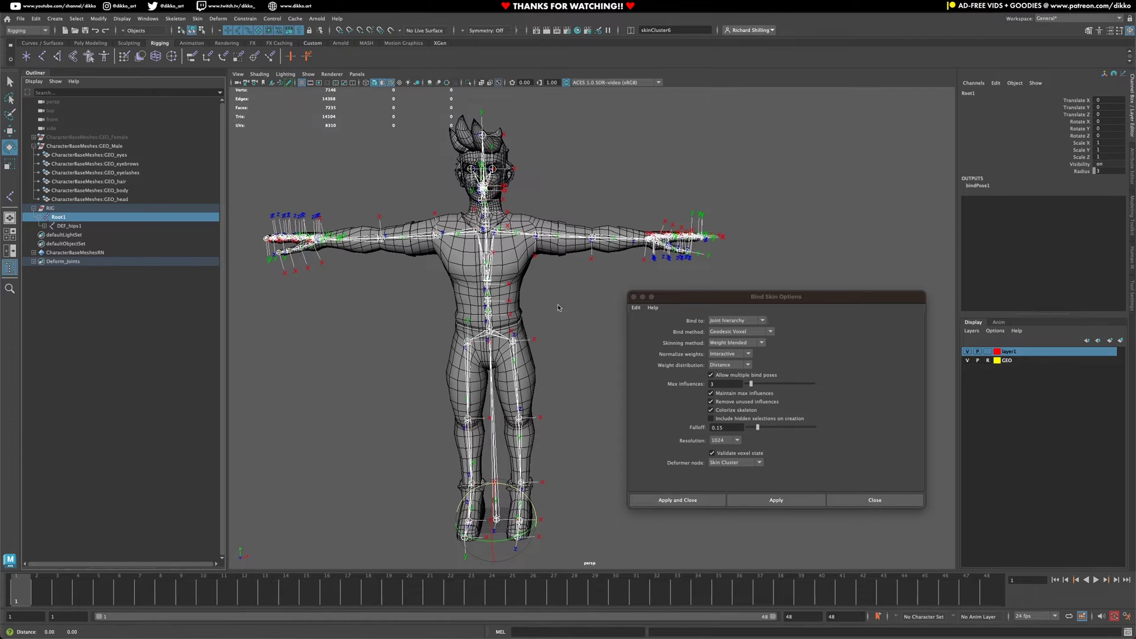
click(634, 297)
click(517, 292)
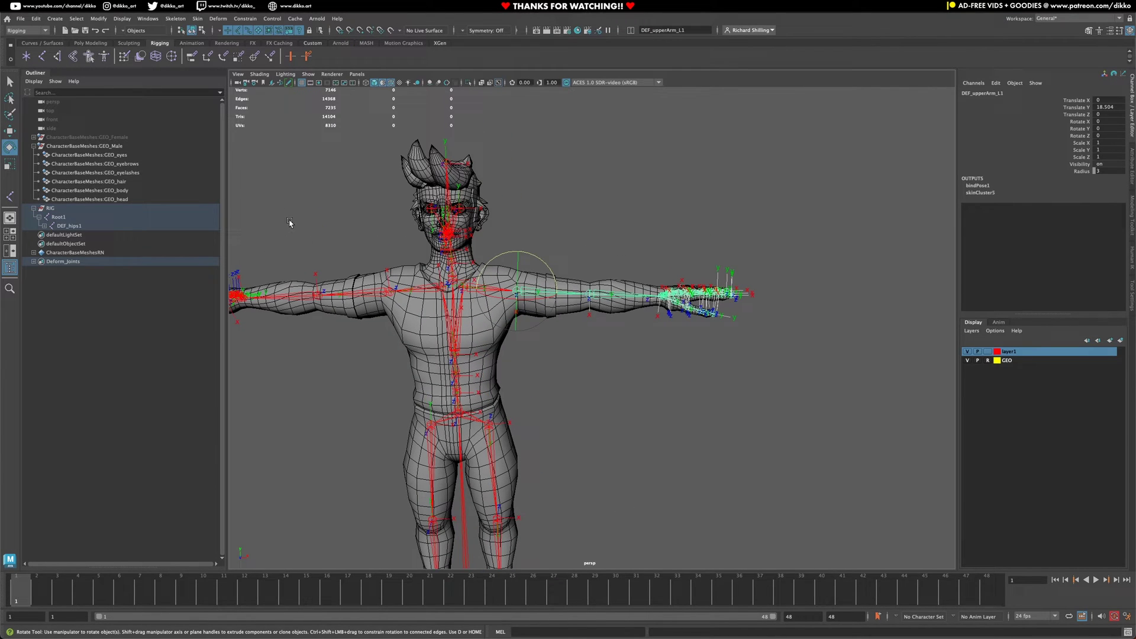
drag(538, 257, 528, 278)
key(ctrl+z)
key(ctrl+z)
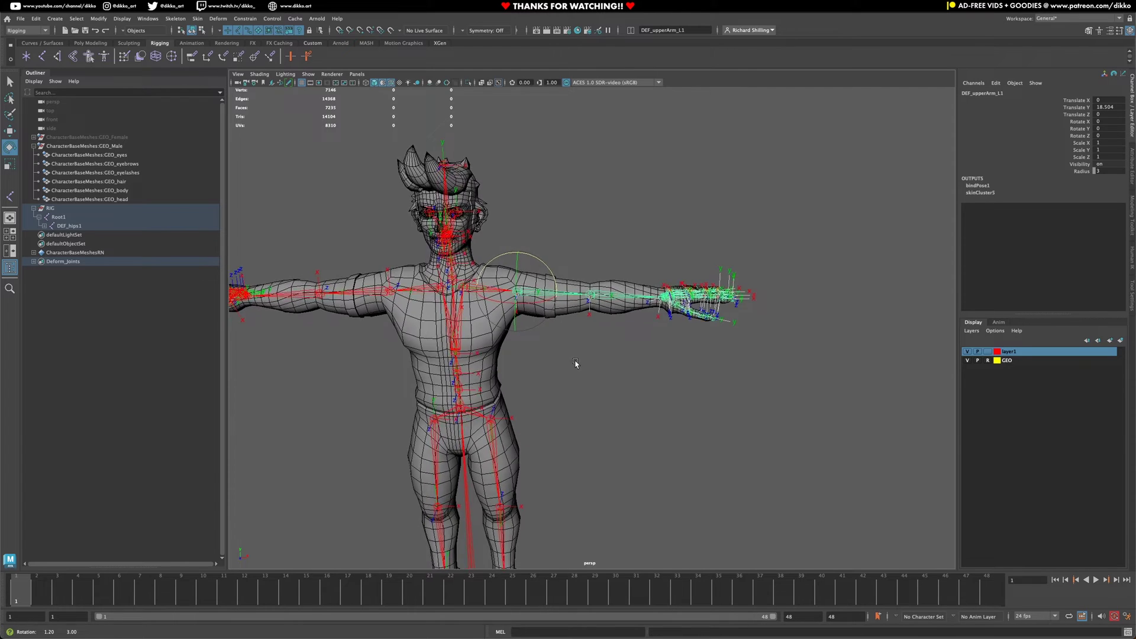
Test the elbow's skin deformation by bending the DEF_forearm_L1 joint about 77 degrees in X, and undo the rotation
alt+drag(576, 361, 516, 317)
scroll(592, 338, up, 3)
click(611, 342)
alt+drag(586, 410, 626, 411)
drag(619, 351, 618, 379)
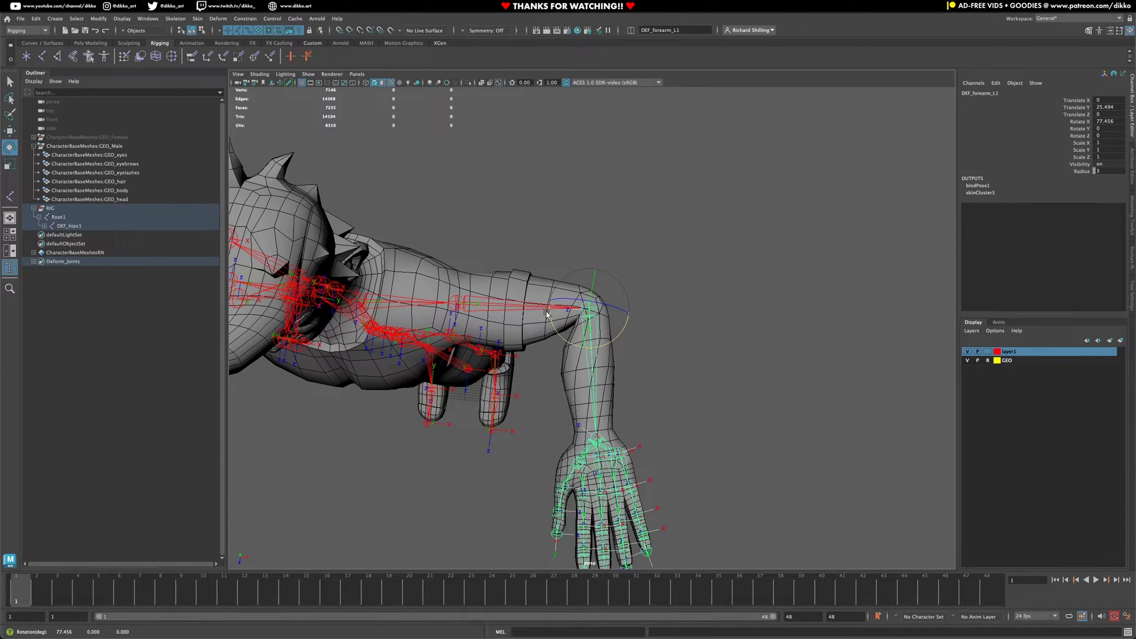
key(ctrl+z)
drag(618, 342, 579, 386)
key(ctrl+z)
key(ctrl+z)
Try rotating the left hand's index, middle, ring and pinky L2 joints together, and undo the rotation
alt+middle_drag(844, 251, 586, 273)
alt+drag(583, 299, 579, 259)
alt+right_drag(579, 259, 648, 279)
alt+drag(648, 278, 657, 324)
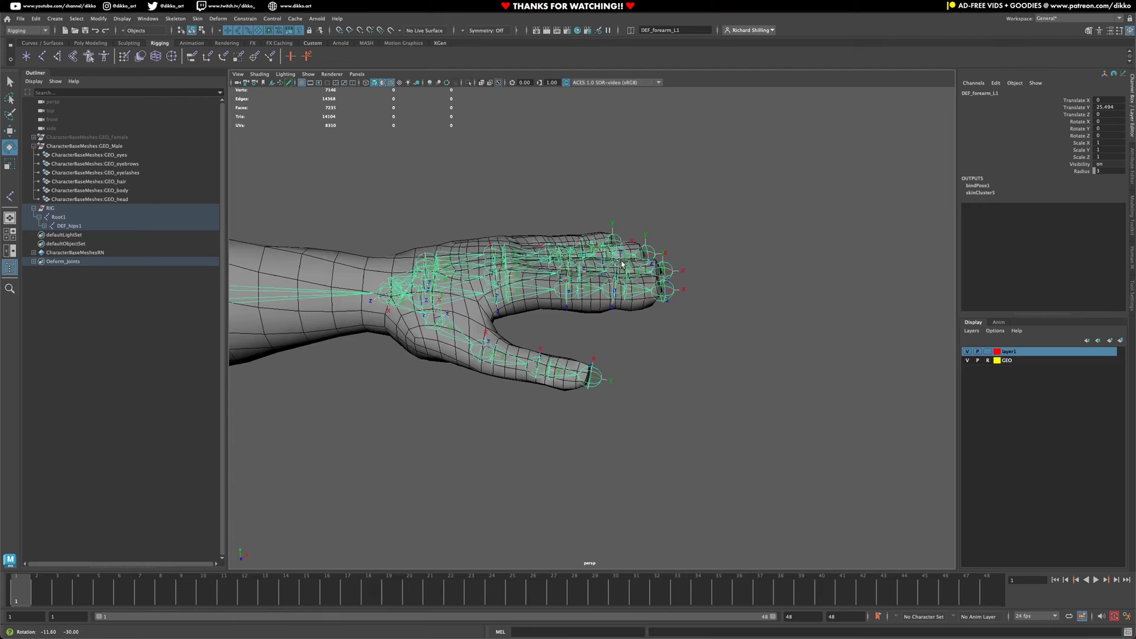
drag(673, 203, 499, 311)
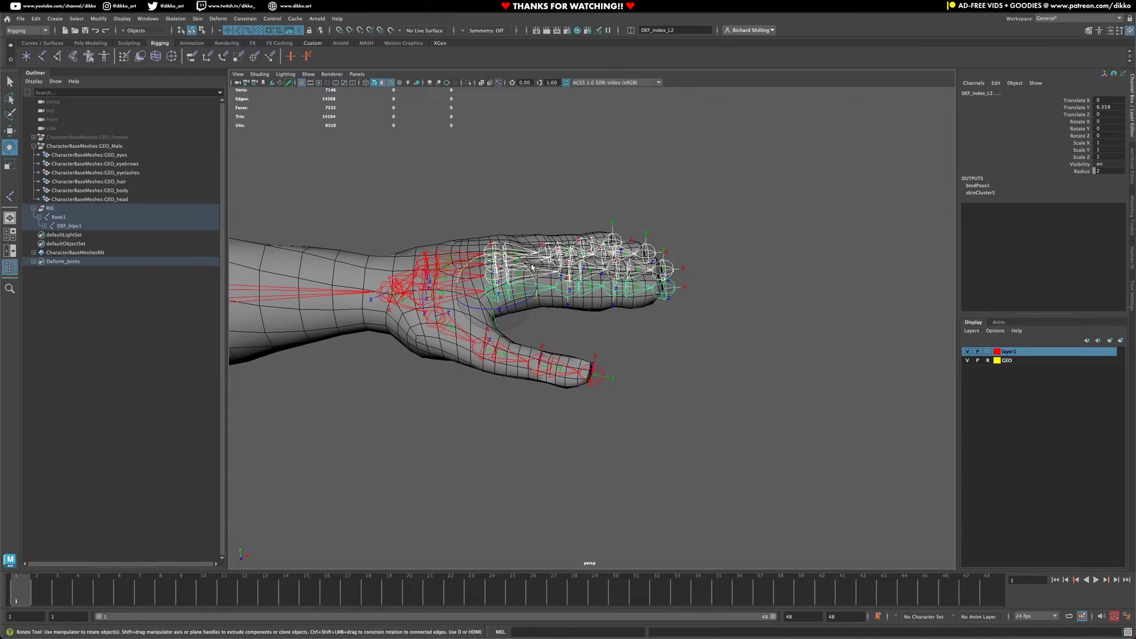
drag(525, 266, 533, 284)
key(ctrl+z)
key(ctrl+z)
key(ctrl+z)
key(ctrl+z)
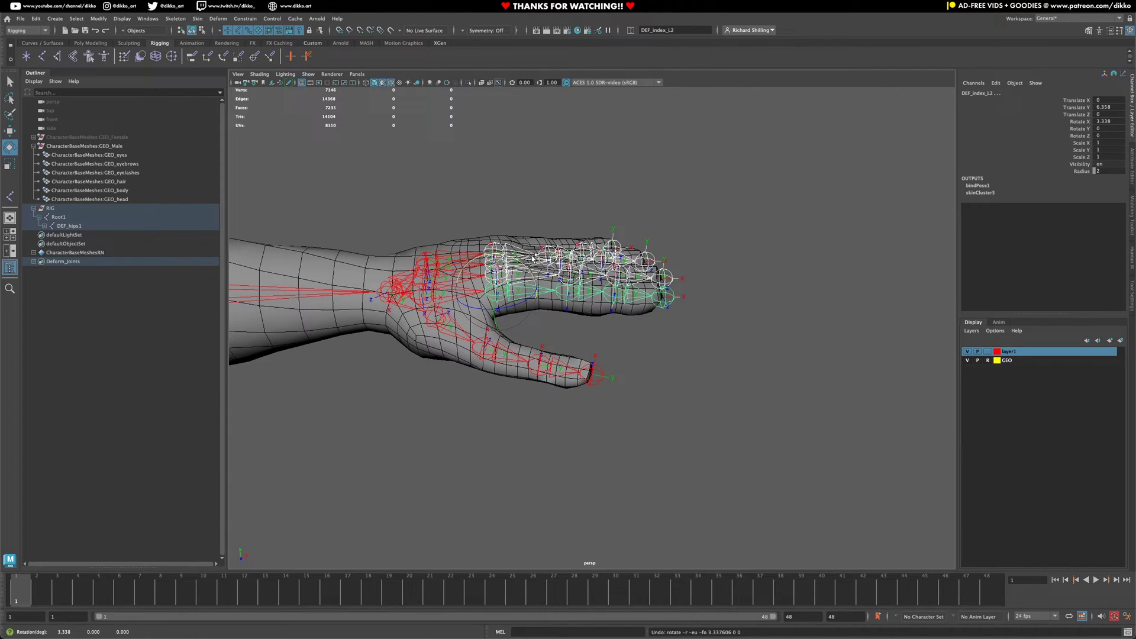
Set the Rotate tool's axis orientation to Component and try it on the left hand's L2 finger joints, undoing the test rotation
double_click(10, 146)
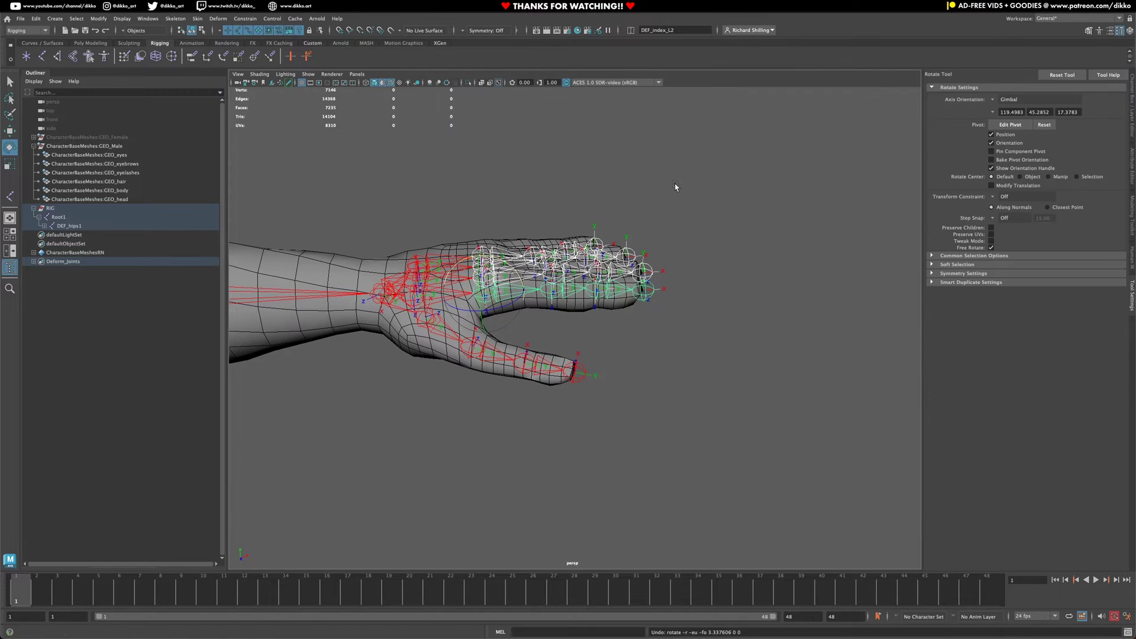
click(1009, 100)
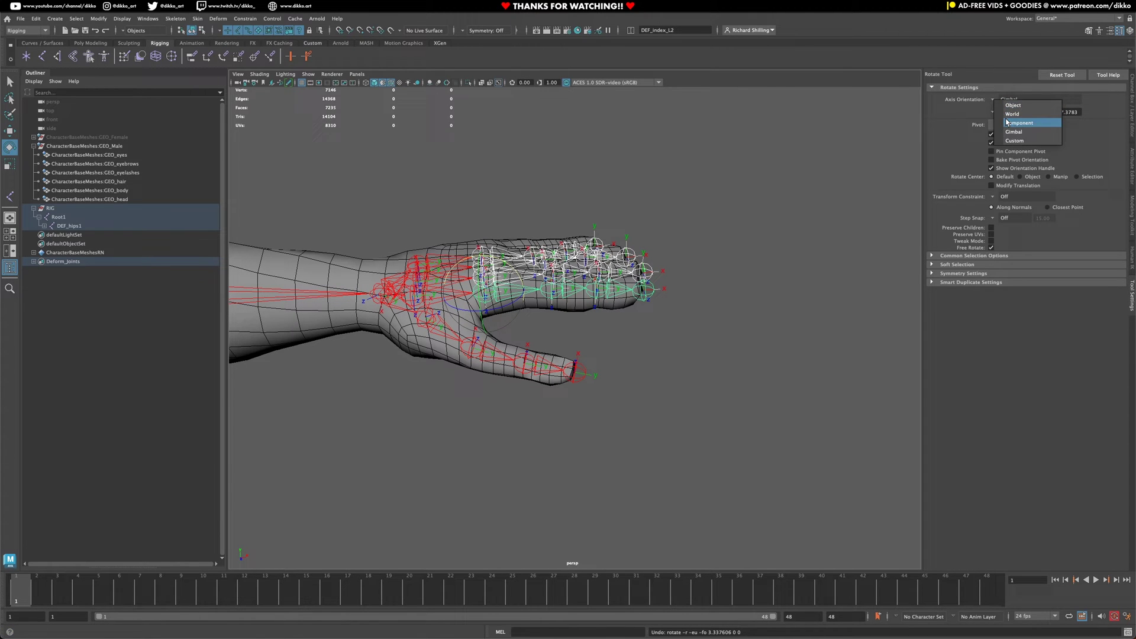
click(1019, 121)
mouse_move(510, 266)
mouse_down()
mouse_move(523, 291)
mouse_move(519, 280)
mouse_up()
key(ctrl+z)
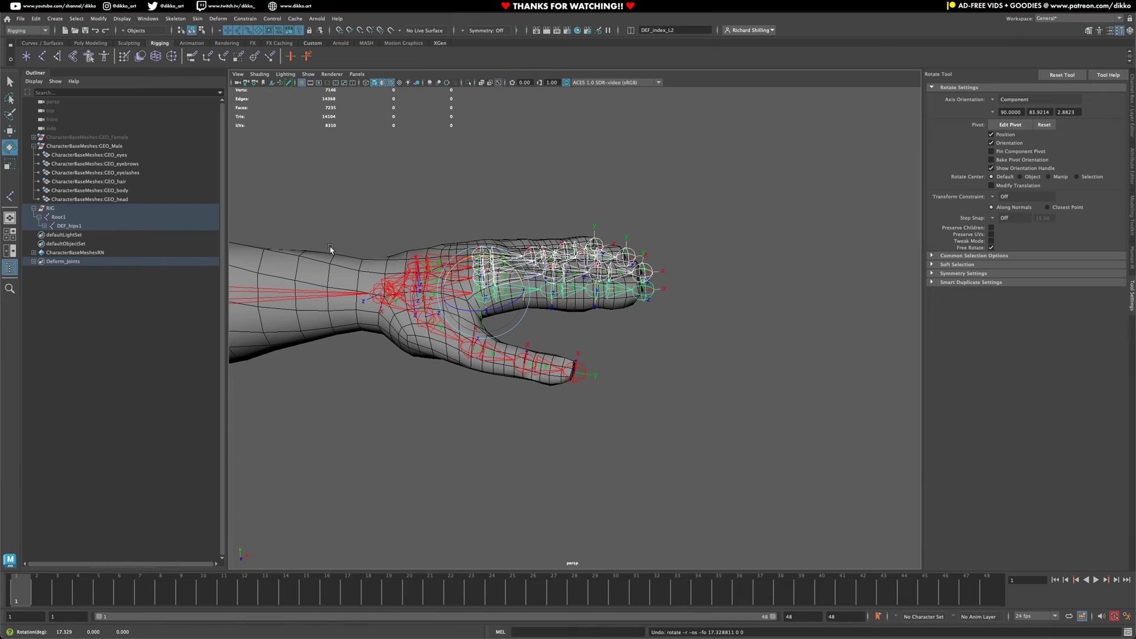
Try rotating all left finger joints from DEF_index_L1 through DEF_pinky_end_L together, and undo the rotation
shift+click(44, 226)
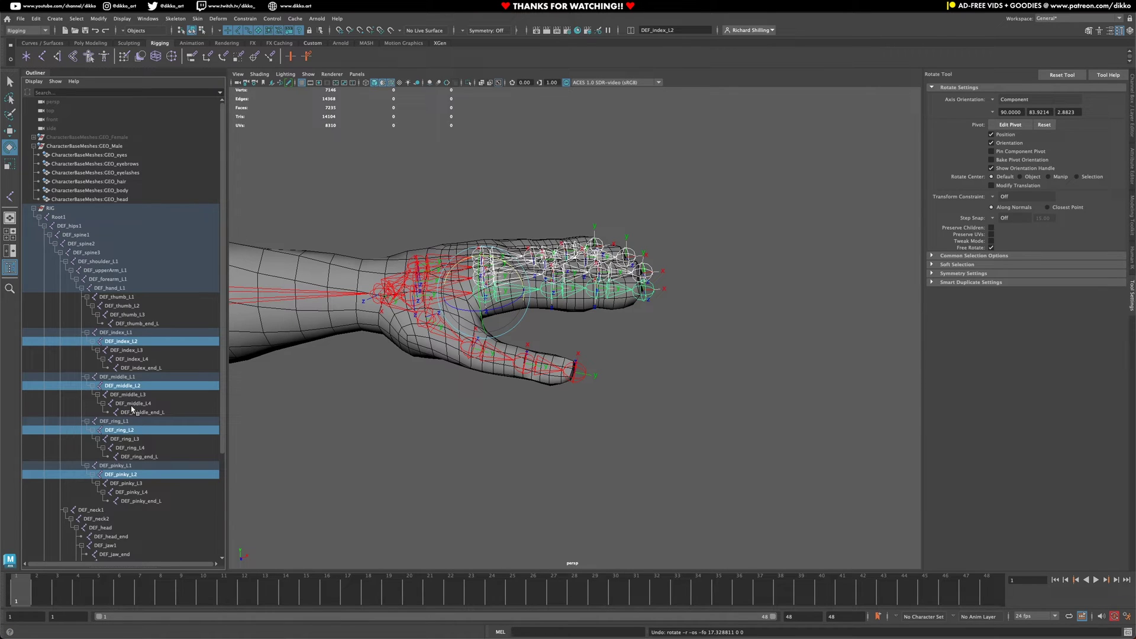
click(126, 341)
click(115, 332)
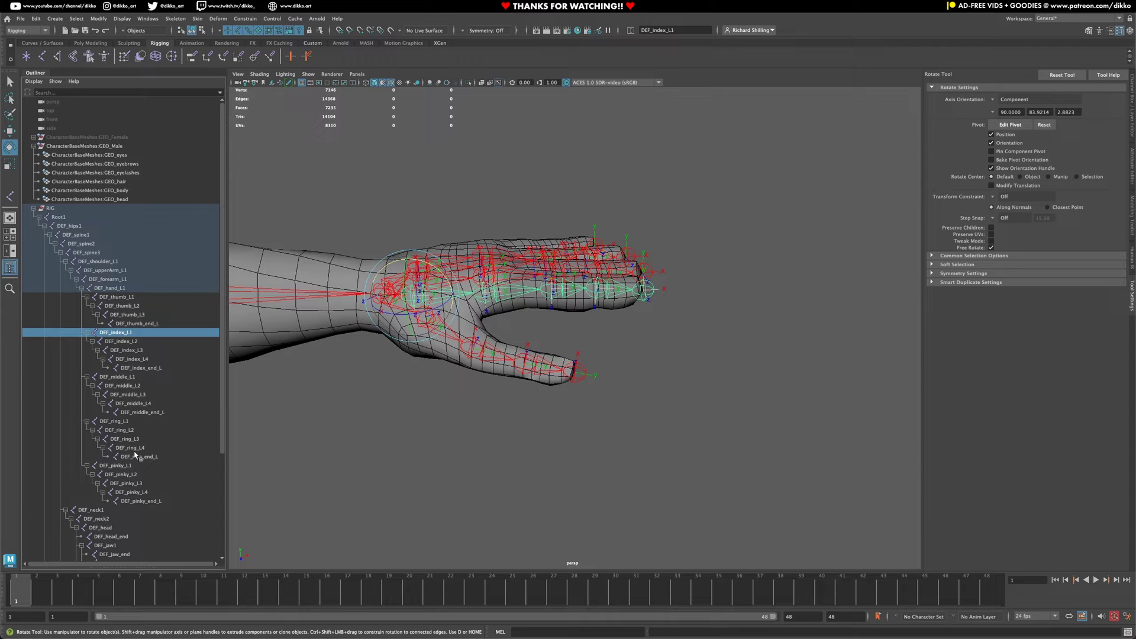
shift+click(140, 500)
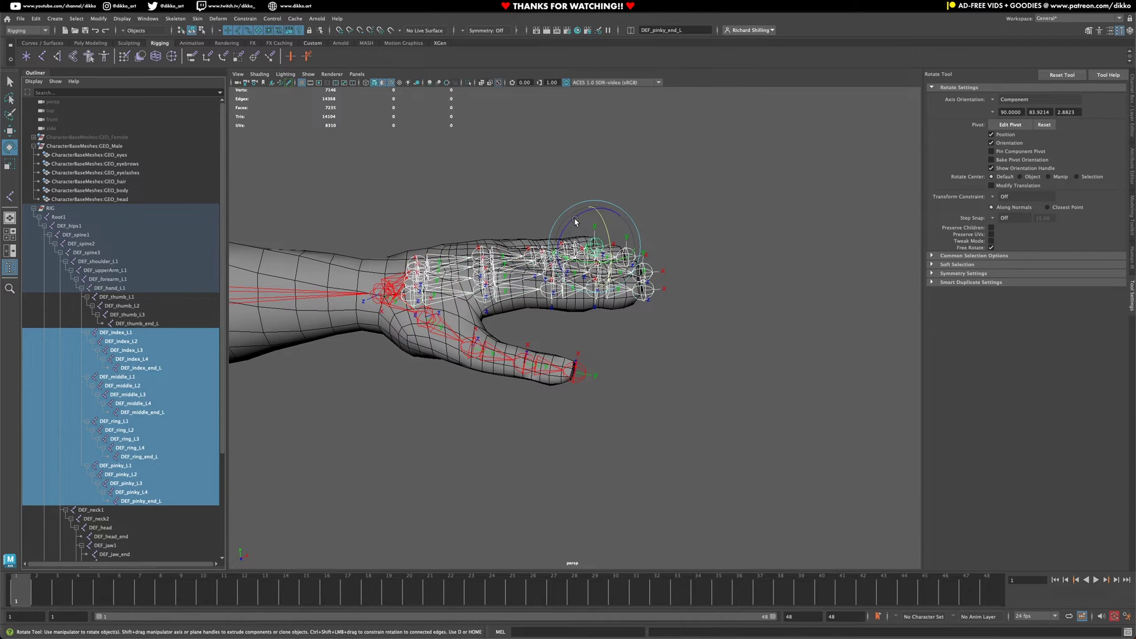
drag(575, 219, 576, 218)
key(ctrl+z)
key(ctrl+z)
key(ctrl+z)
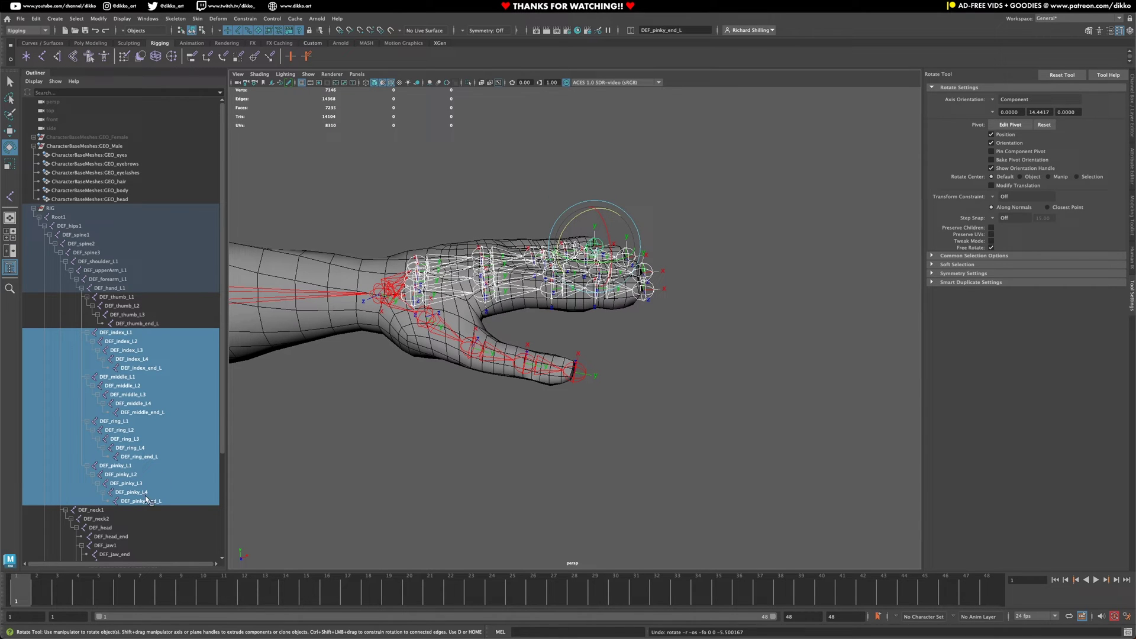
Orient the left hand's index, middle, ring and pinky end joints using Orient Joint with Orient Joint to World enabled
alt+drag(606, 301, 692, 306)
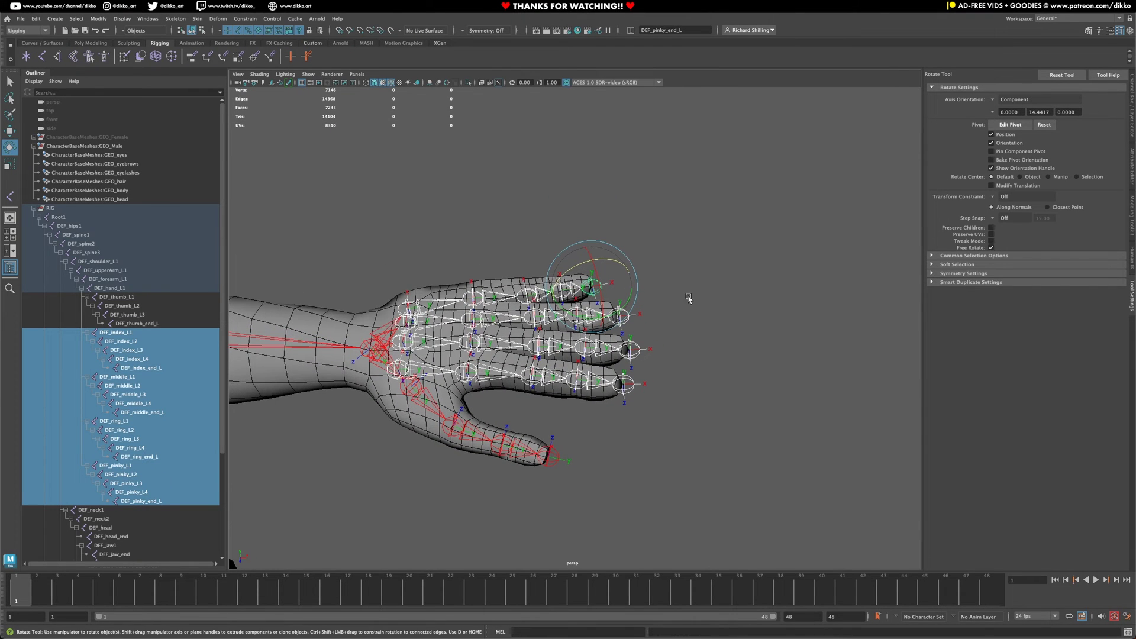
click(608, 408)
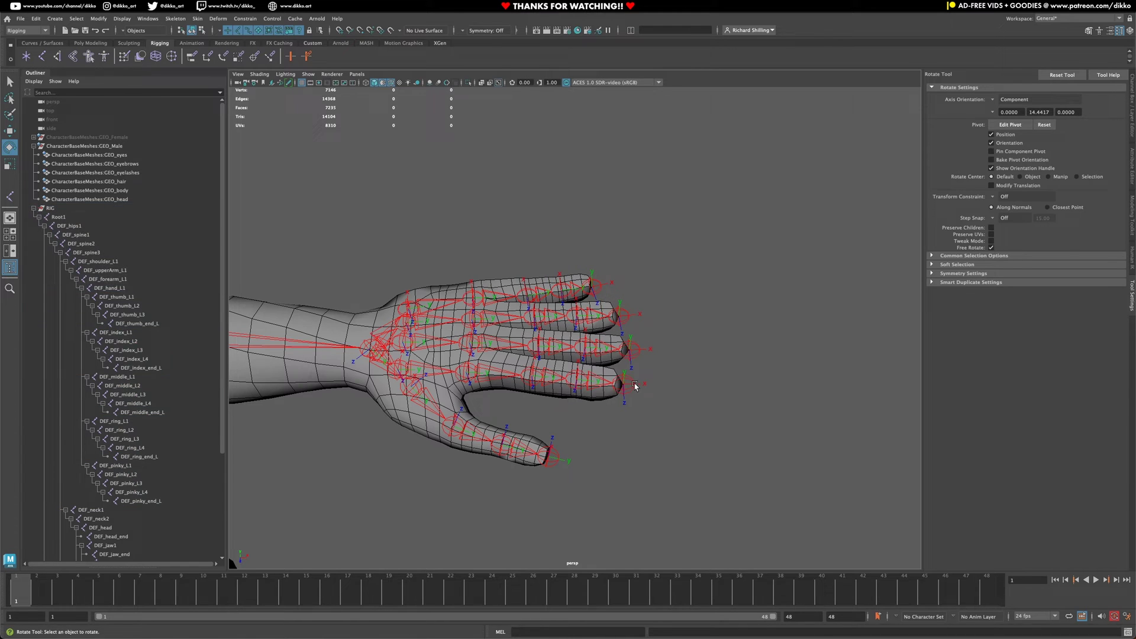
click(632, 387)
scroll(637, 345, up, 5)
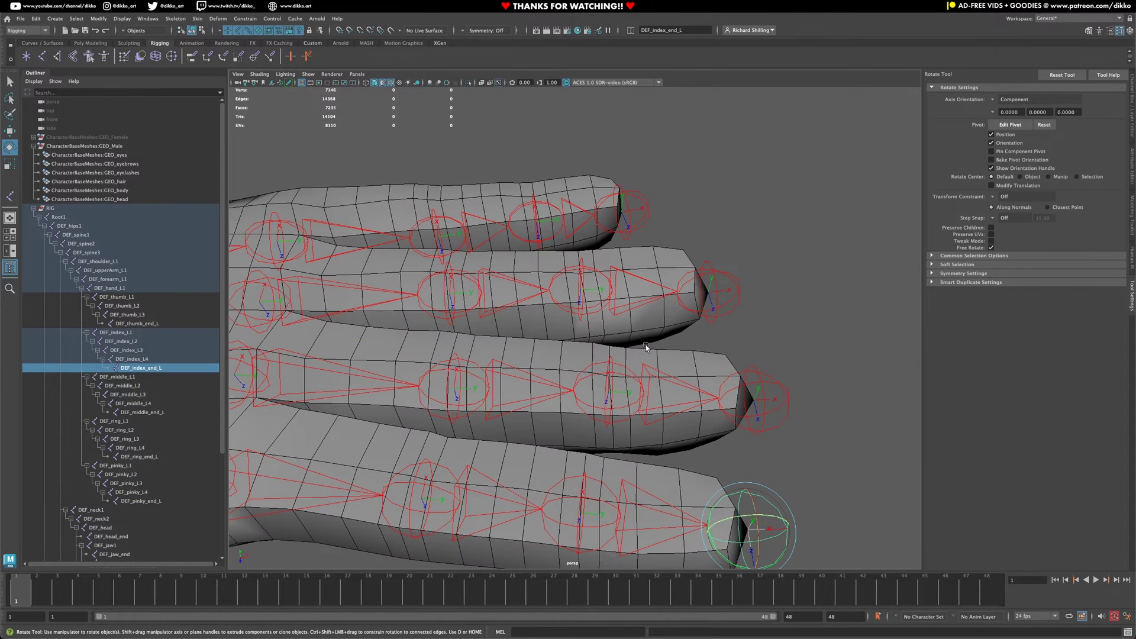
shift+click(755, 377)
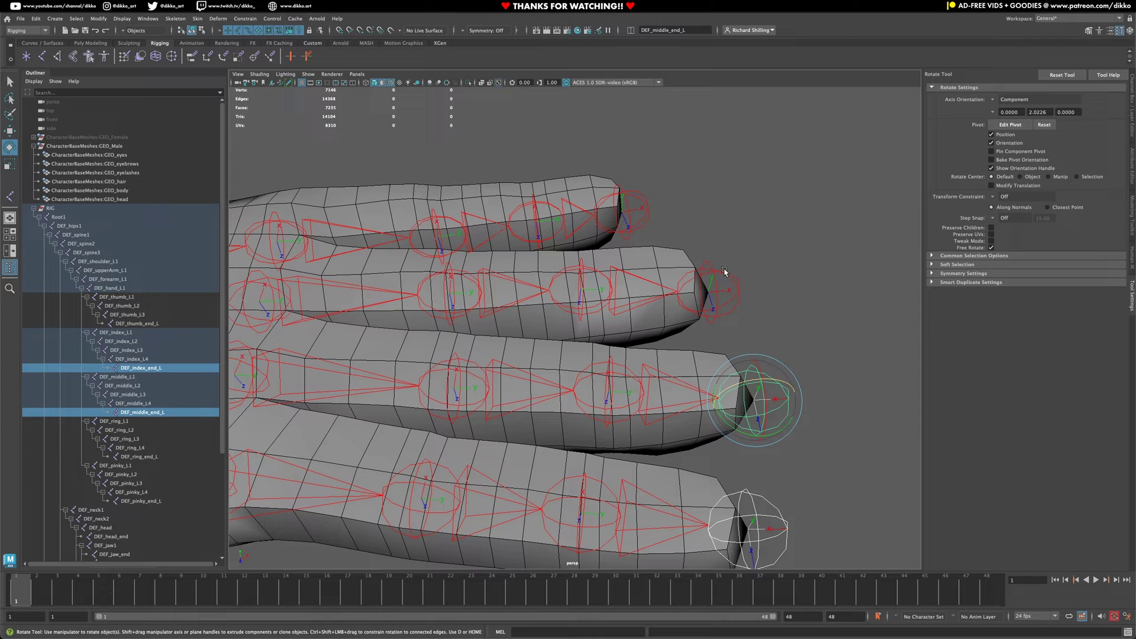
shift+click(715, 274)
shift+click(623, 195)
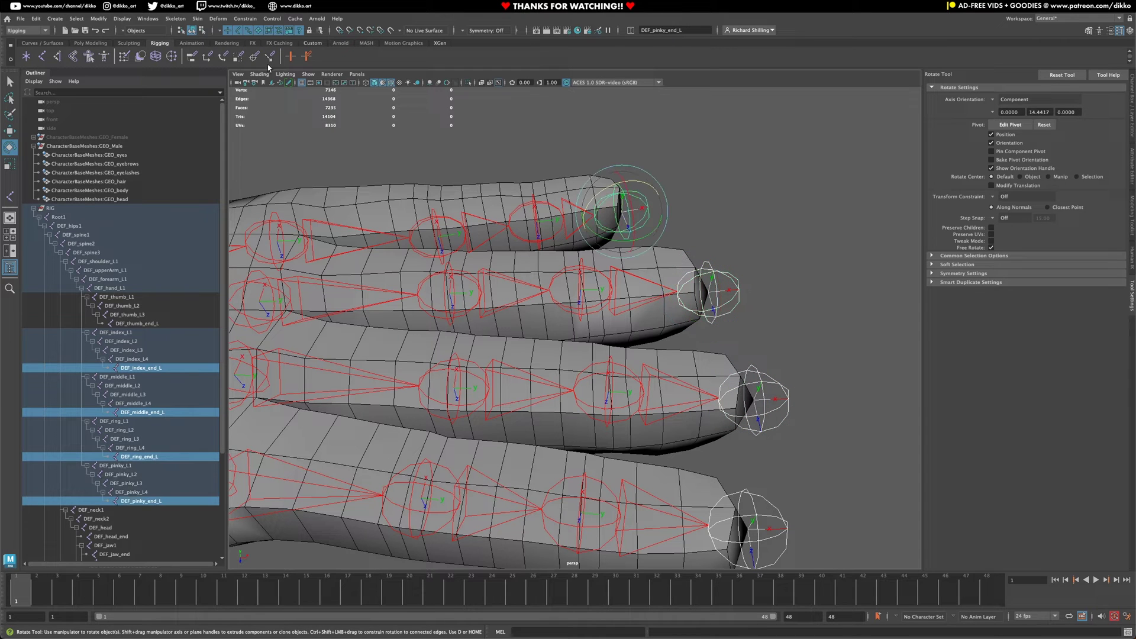
click(219, 19)
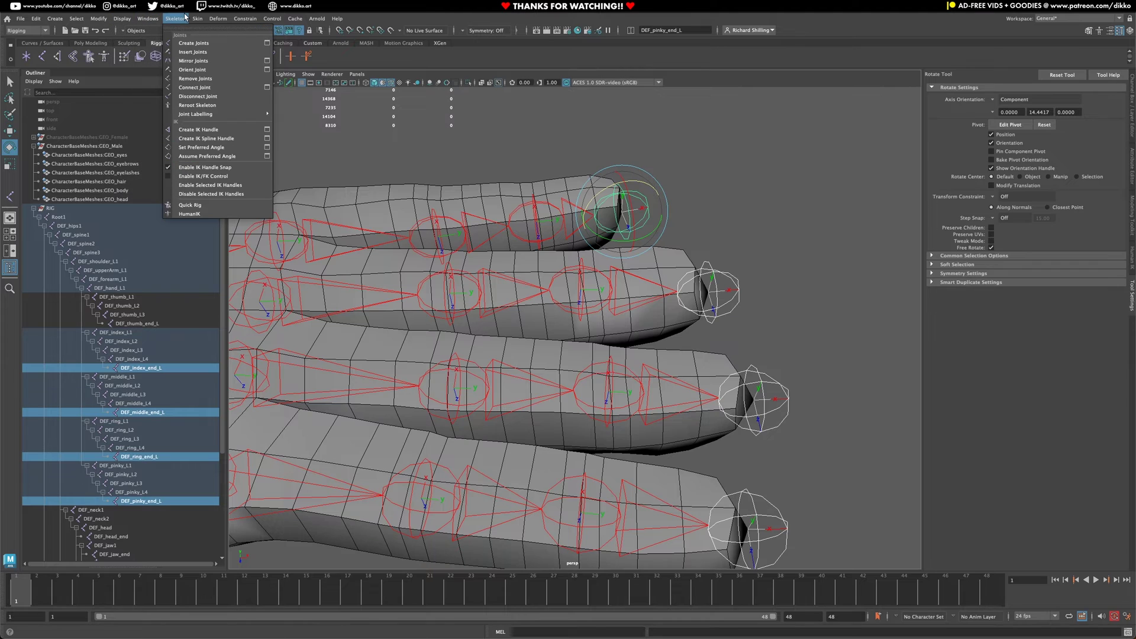
click(267, 70)
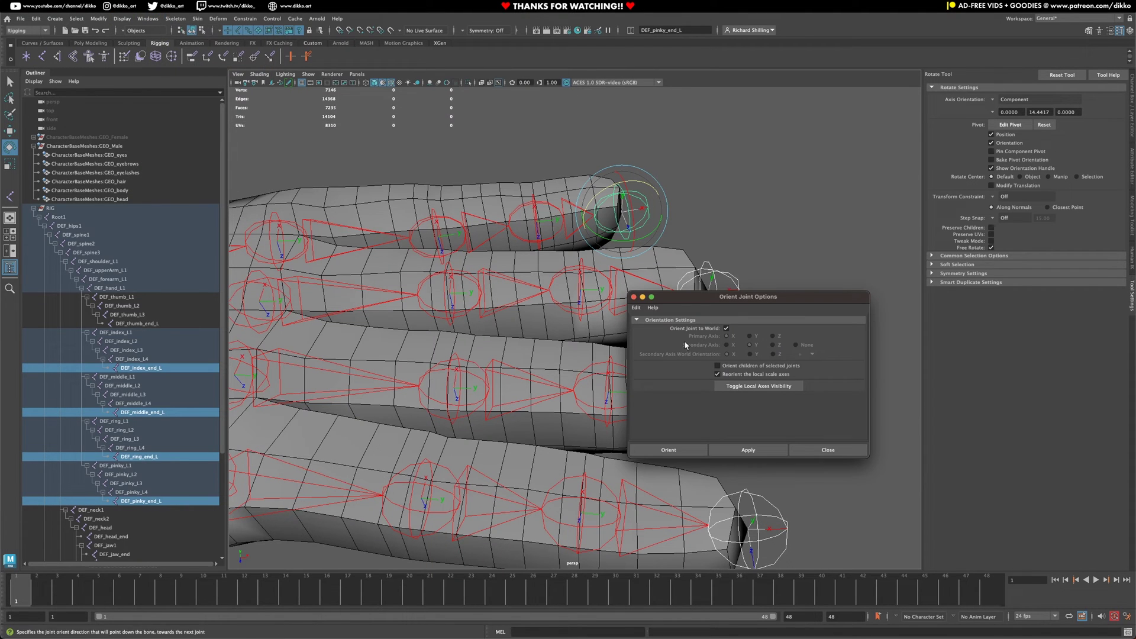
click(743, 451)
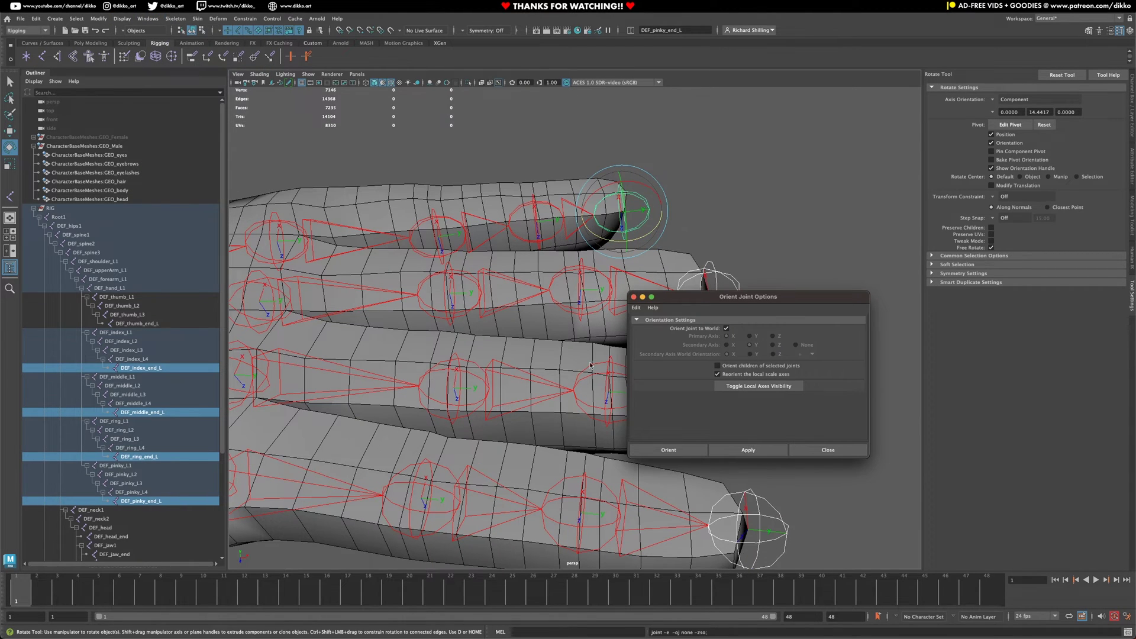
click(828, 450)
Curl all left finger joints from DEF_index_L1 through DEF_pinky_end_L, check the hand's deformation from several angles, and undo the rotation
alt+drag(823, 455, 536, 478)
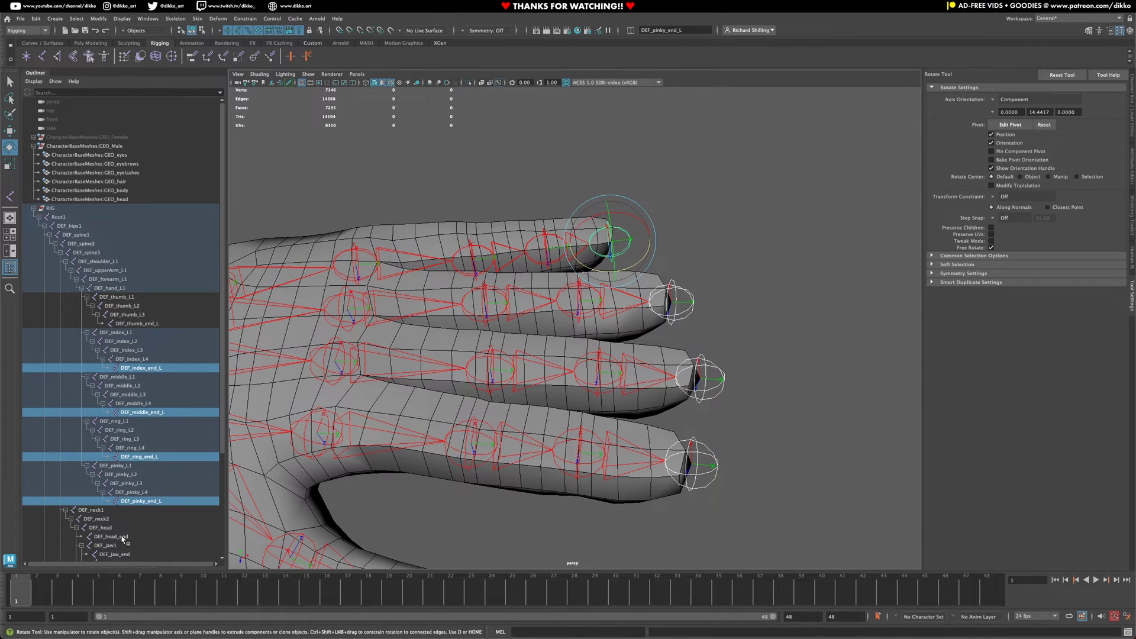
click(111, 332)
shift+click(132, 493)
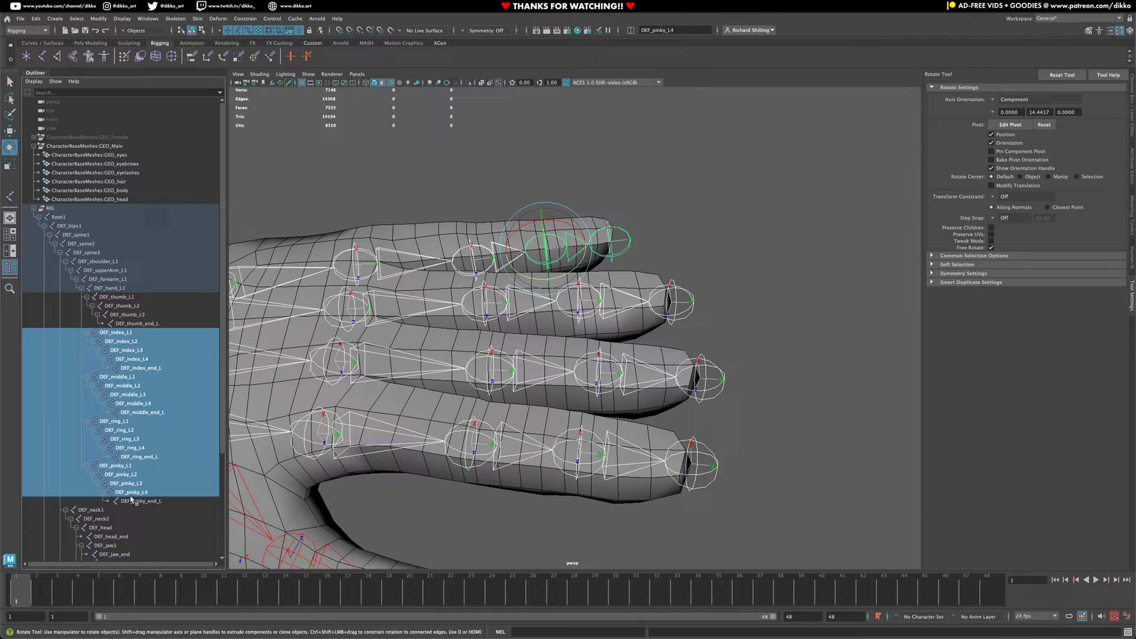
shift+click(134, 501)
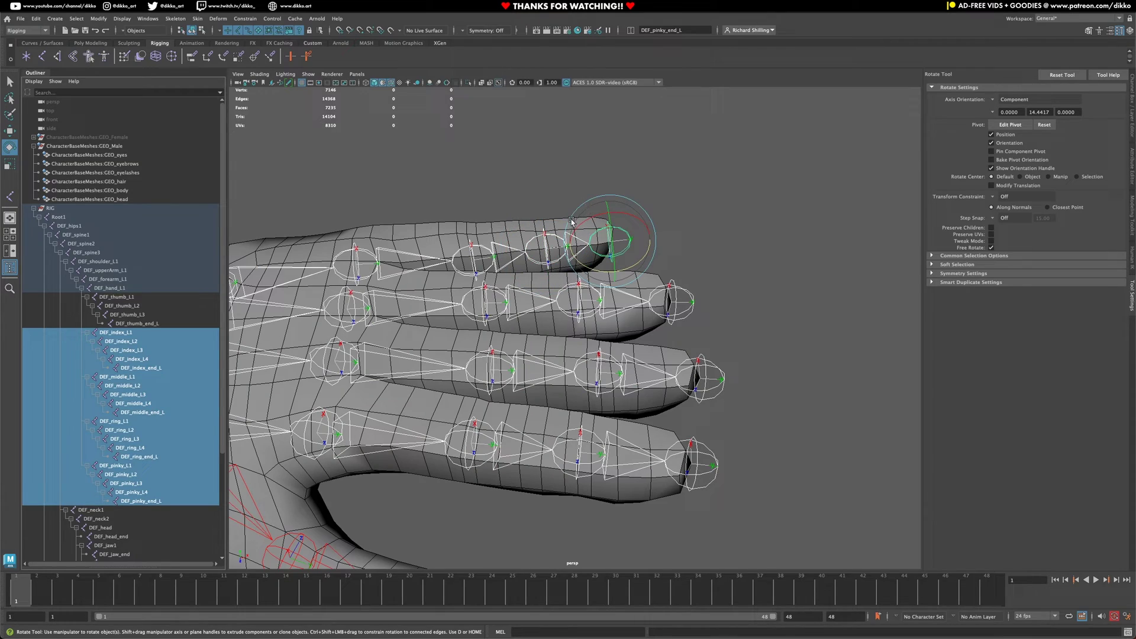
drag(592, 218, 554, 308)
alt+middle_drag(554, 313, 513, 397)
scroll(524, 419, up, 1)
alt+drag(523, 425, 508, 456)
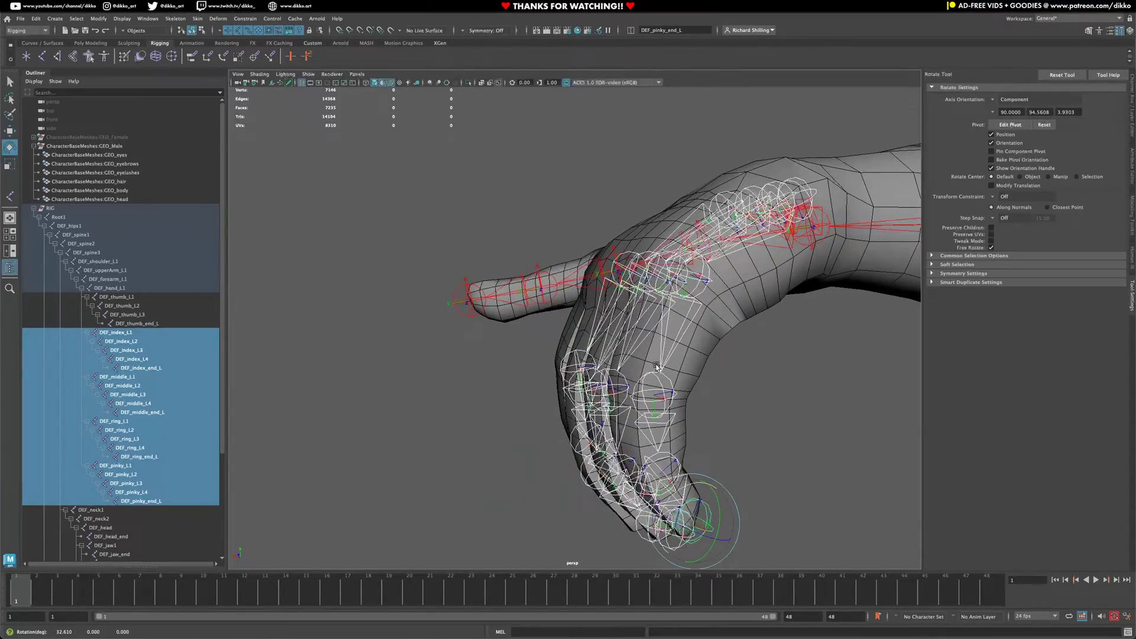
alt+drag(652, 362, 633, 343)
alt+drag(762, 346, 477, 325)
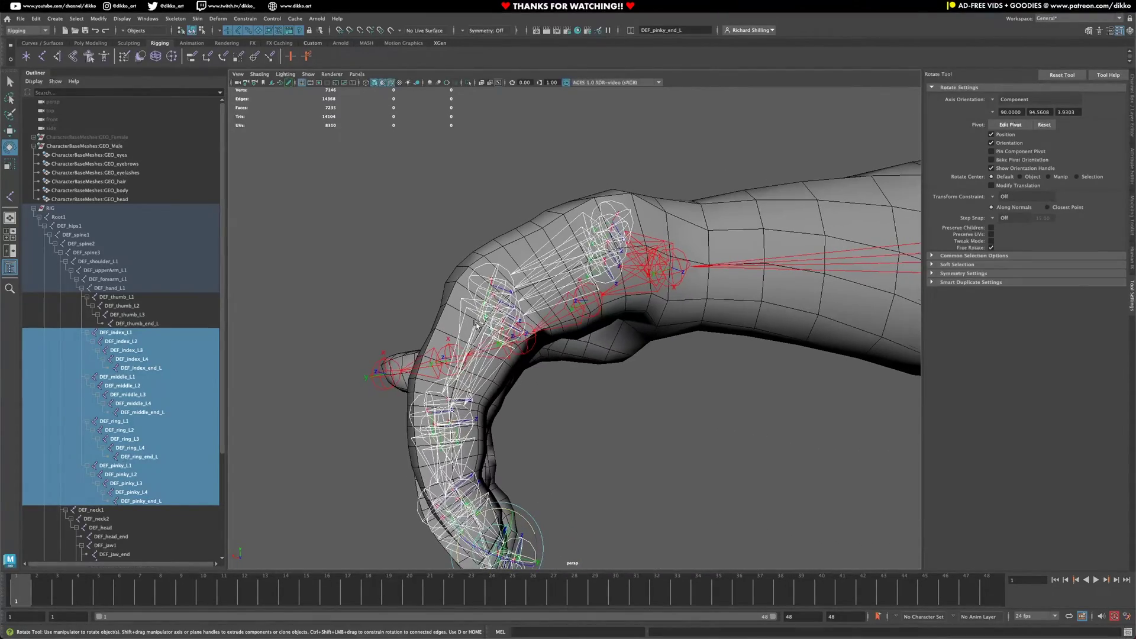
key(ctrl+z)
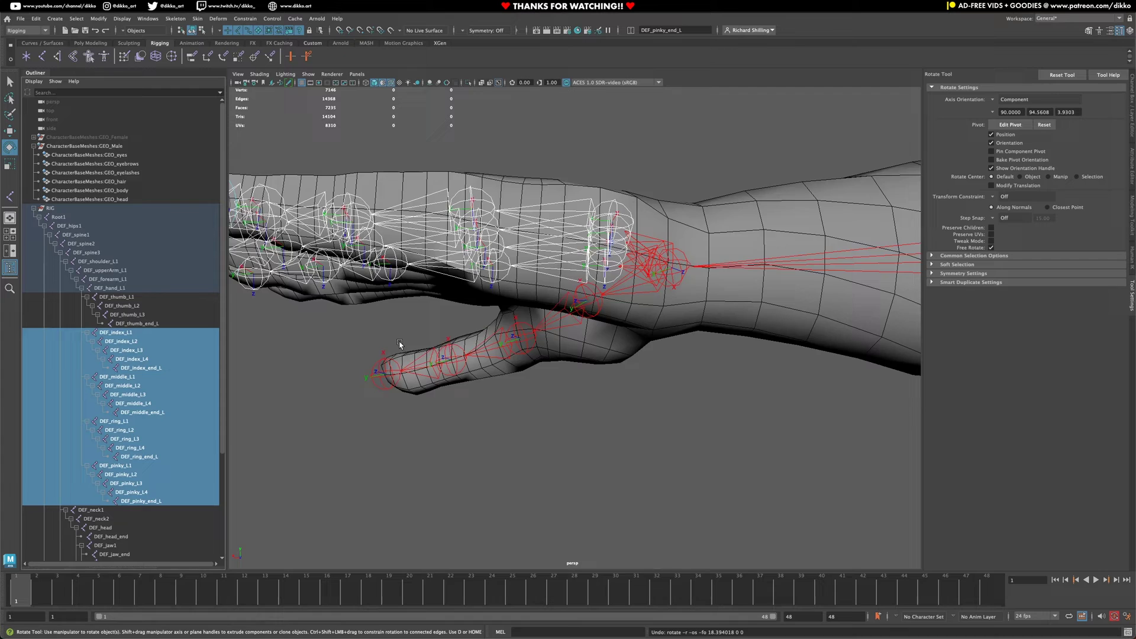
Curl only the L2 through end joints of the left index, middle, ring and pinky fingers to inspect their deformation, and undo the rotation
key(f)
click(122, 341)
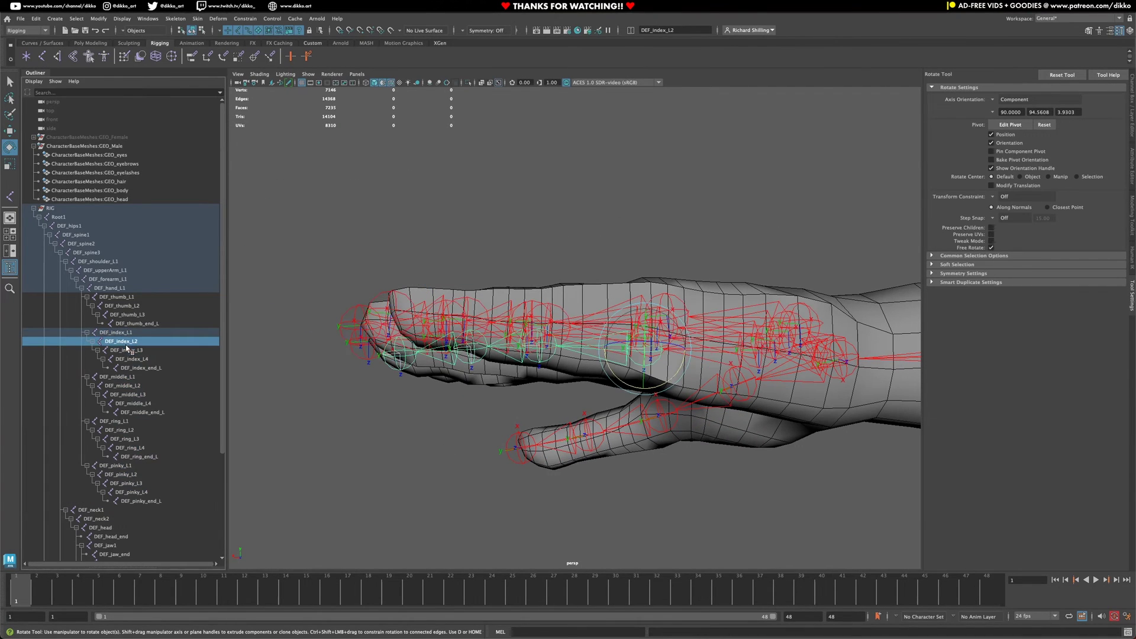
drag(133, 364, 134, 413)
ctrl+click(123, 430)
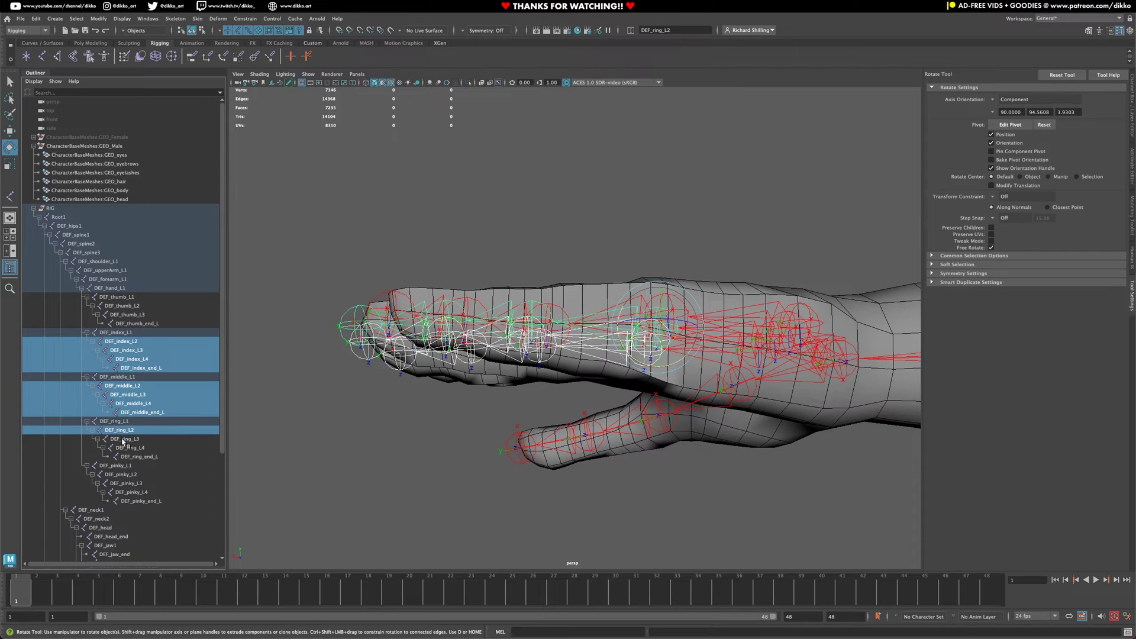
ctrl+click(124, 476)
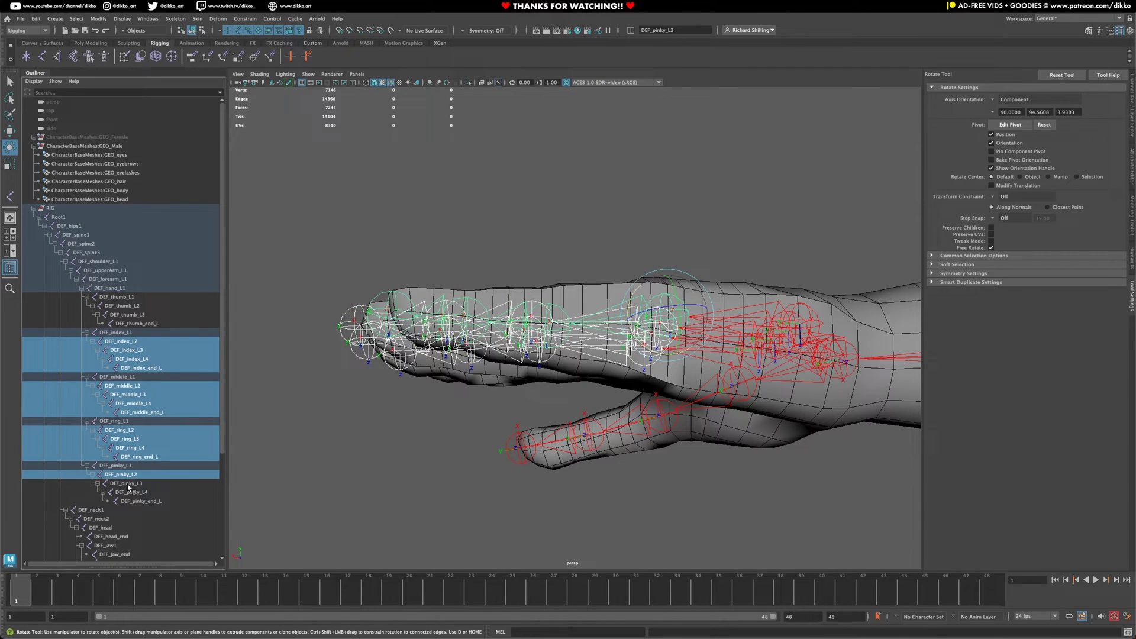
ctrl+drag(131, 497, 133, 502)
alt+drag(386, 408, 415, 439)
drag(390, 222, 417, 266)
alt+drag(429, 382, 662, 309)
scroll(545, 353, up, 5)
alt+middle_drag(662, 308, 633, 360)
drag(586, 370, 424, 350)
key(ctrl+z)
Test the thumb's deformation by rotating DEF_thumb_L1, DEF_thumb_L2 and DEF_thumb_L3 together, and undo the rotation
click(519, 423)
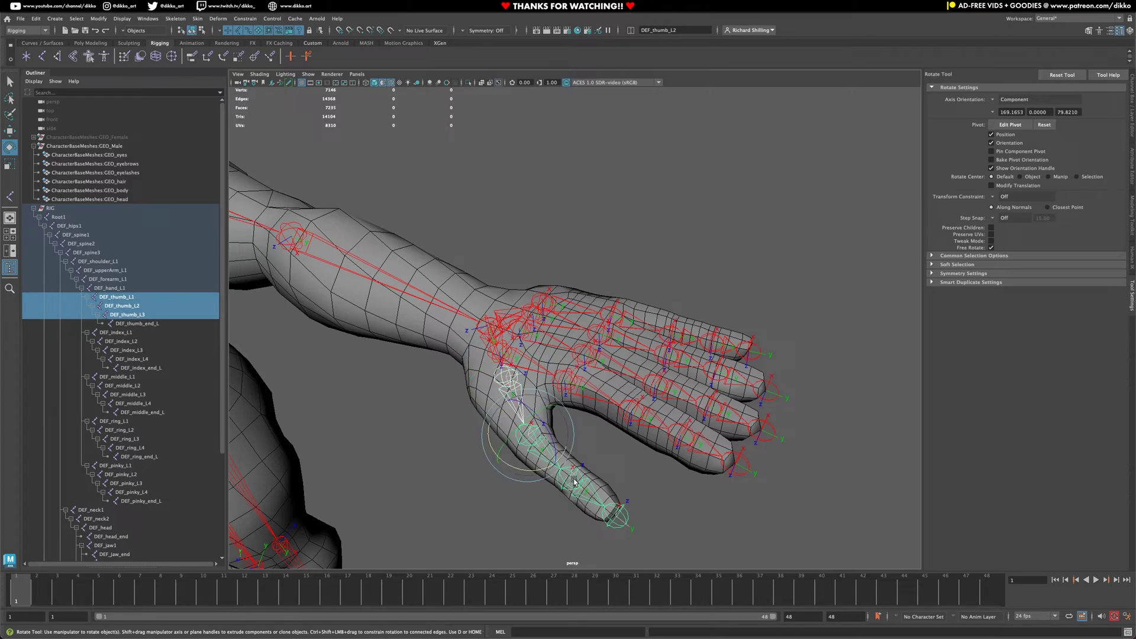
alt+drag(574, 483, 456, 467)
alt+drag(457, 467, 469, 290)
alt+drag(468, 290, 495, 401)
key(ctrl+z)
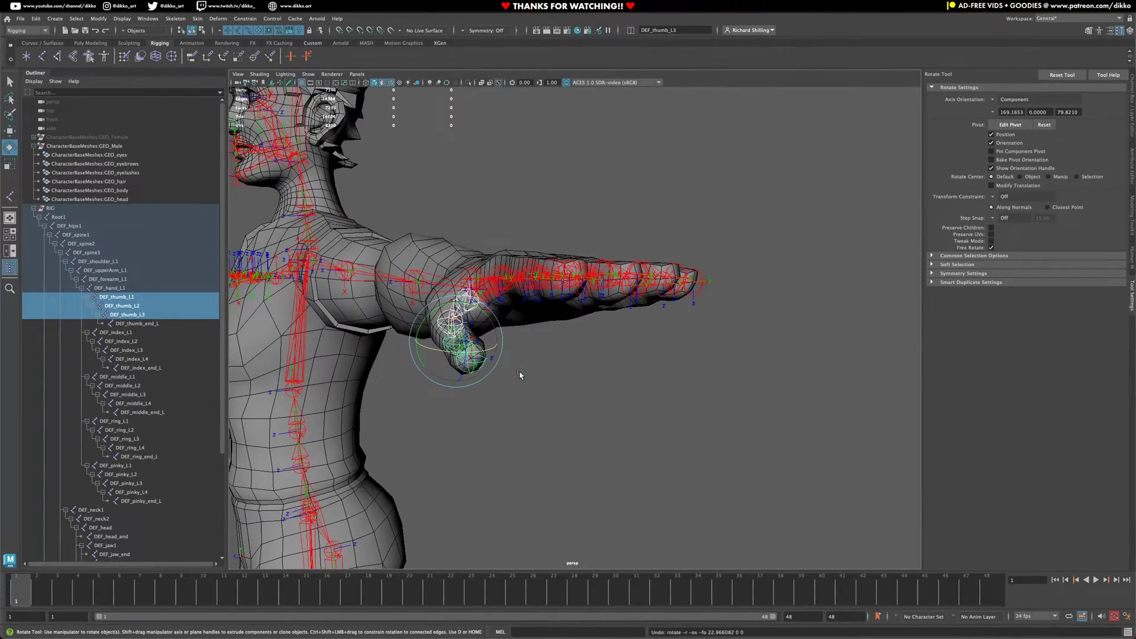
Orient the right hand's index, middle, ring and pinky end joints together using Orient Joint
alt+right_drag(520, 374, 434, 338)
alt+middle_drag(434, 338, 487, 355)
alt+drag(488, 355, 549, 384)
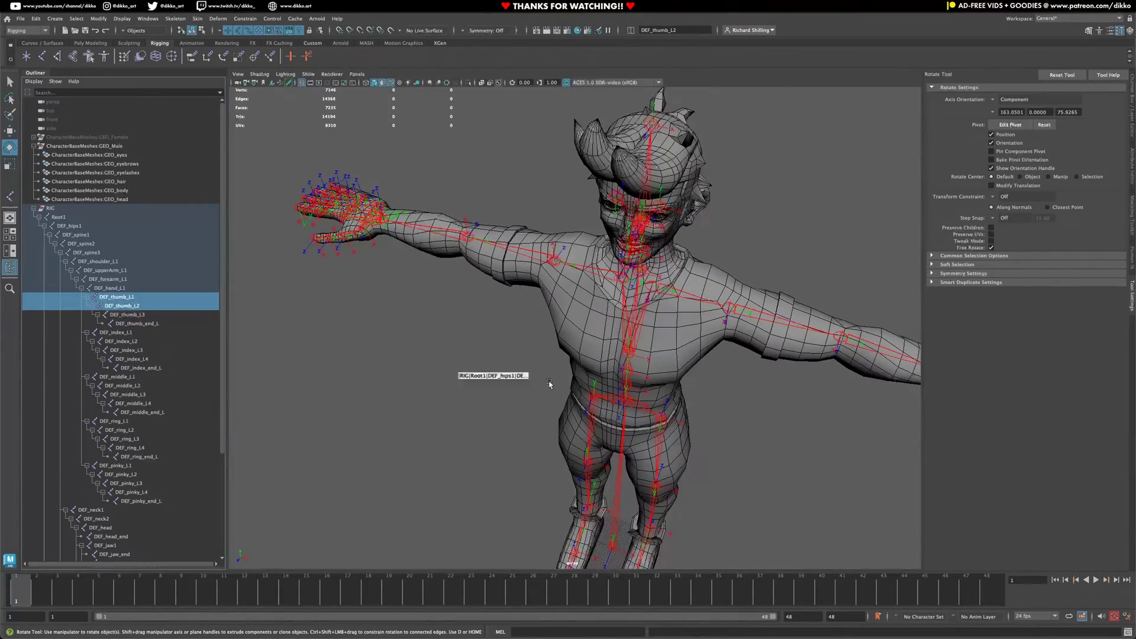
alt+middle_drag(391, 247, 679, 466)
alt+drag(679, 467, 484, 385)
alt+middle_drag(484, 386, 654, 386)
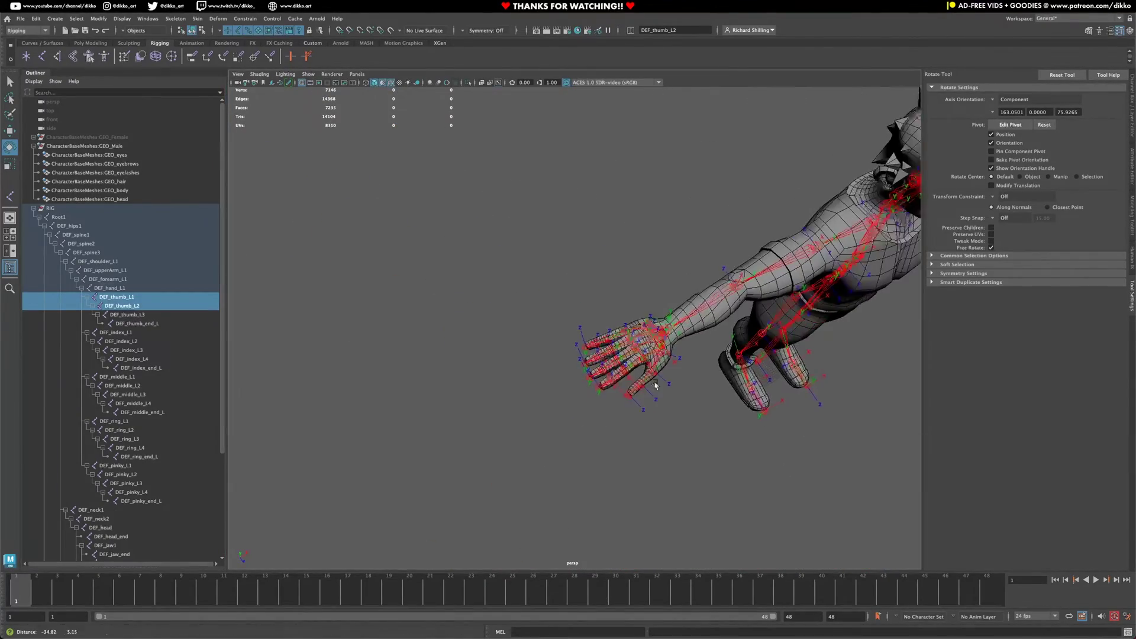
alt+drag(654, 386, 606, 386)
scroll(607, 388, up, 3)
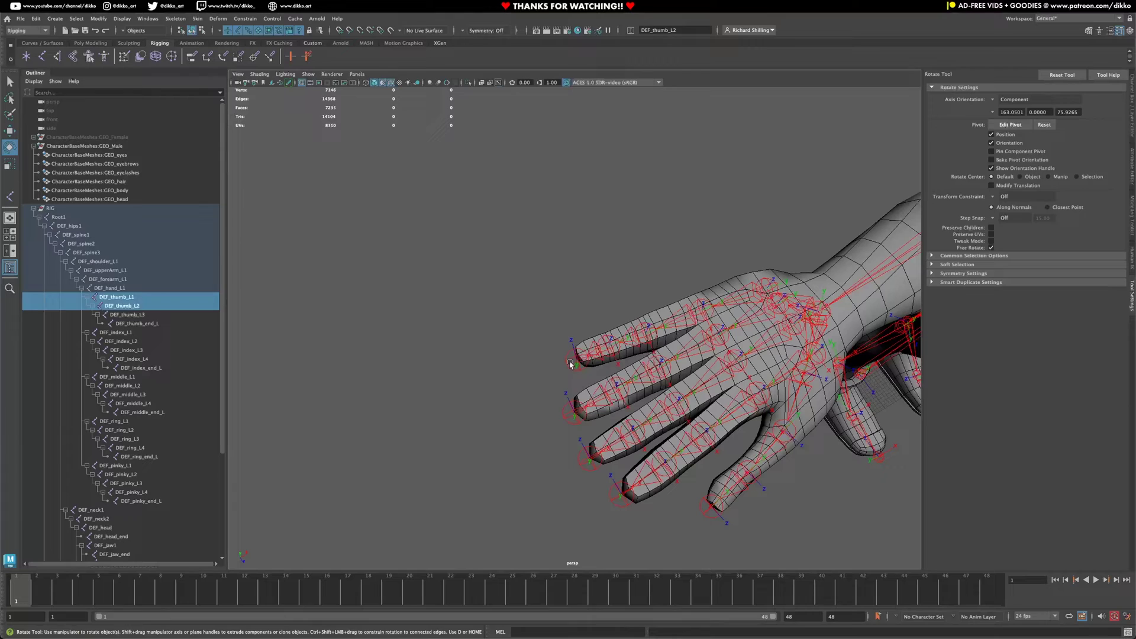
click(569, 400)
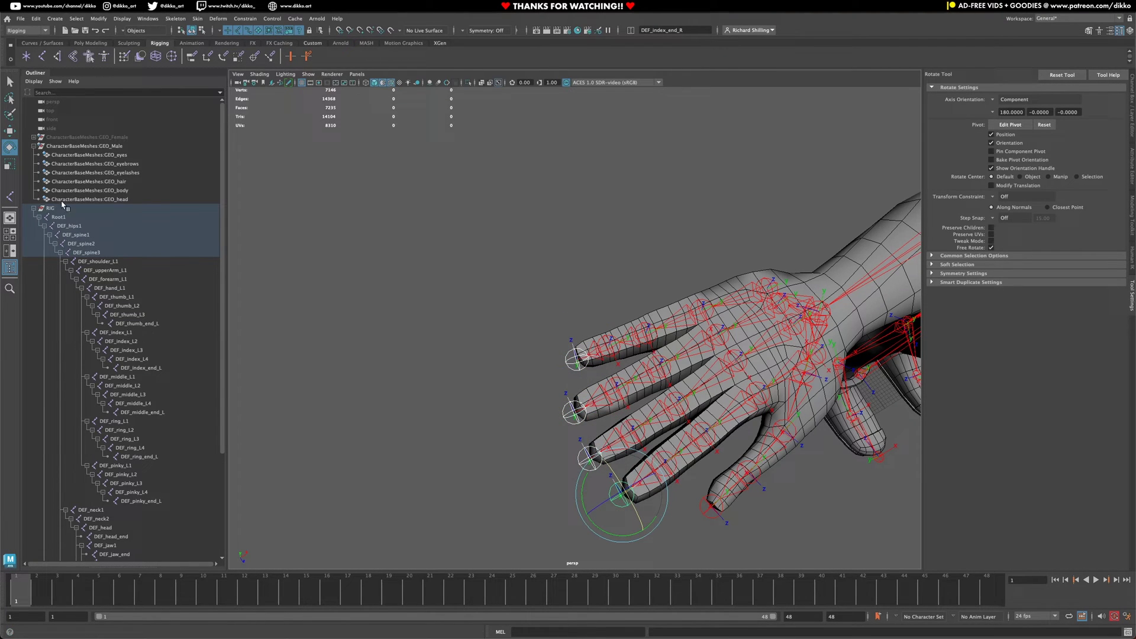
click(205, 20)
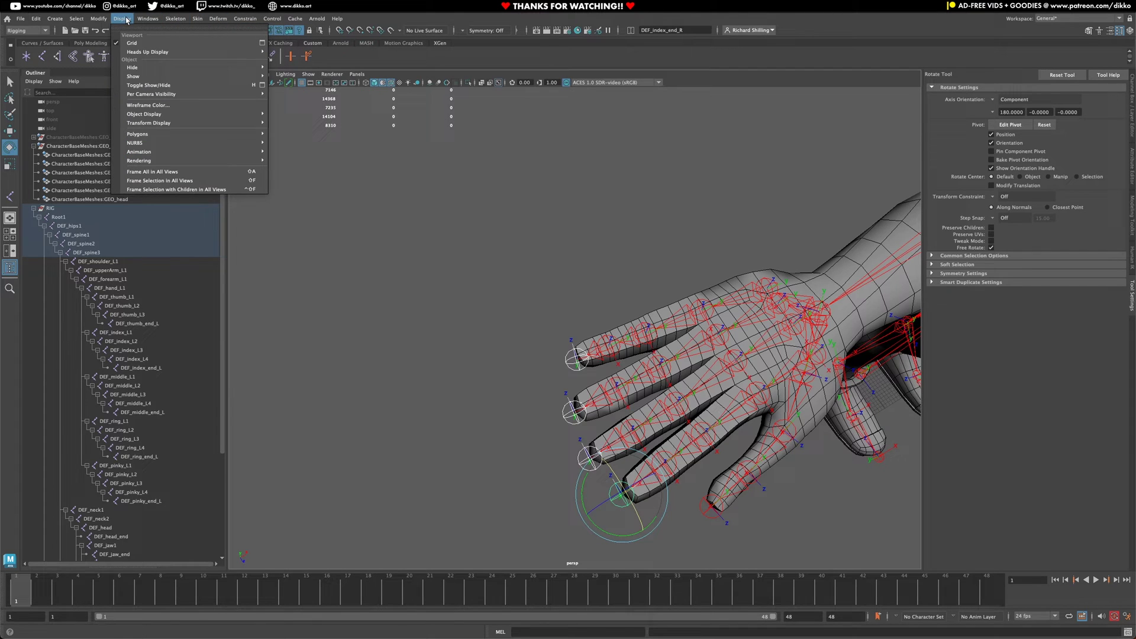
mouse_move(170, 20)
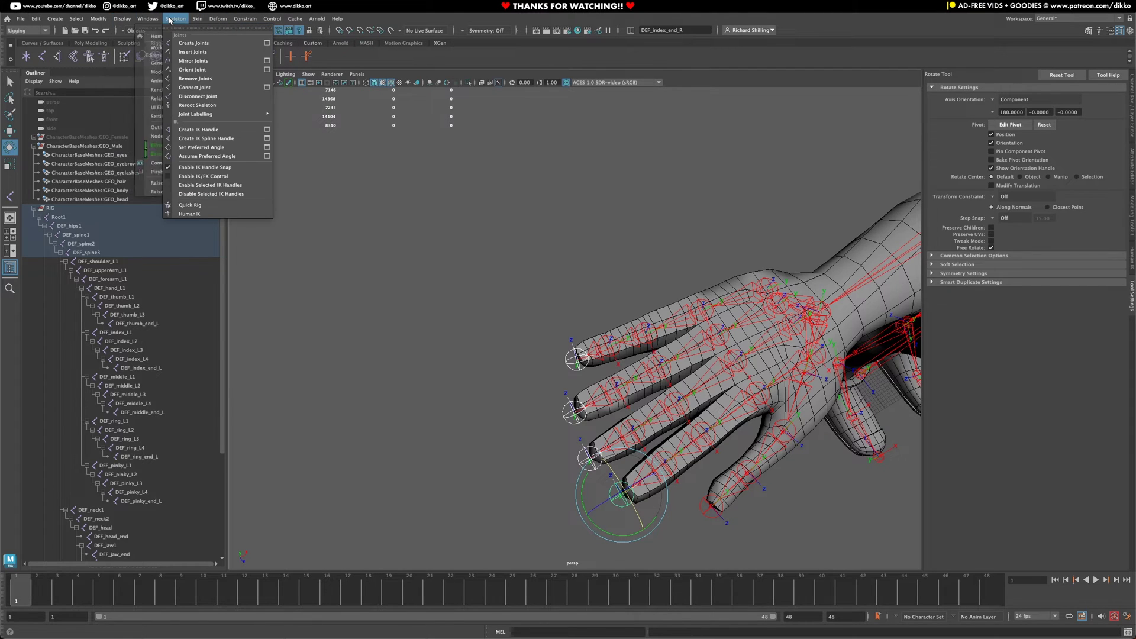
click(192, 69)
alt+middle_drag(675, 367, 551, 301)
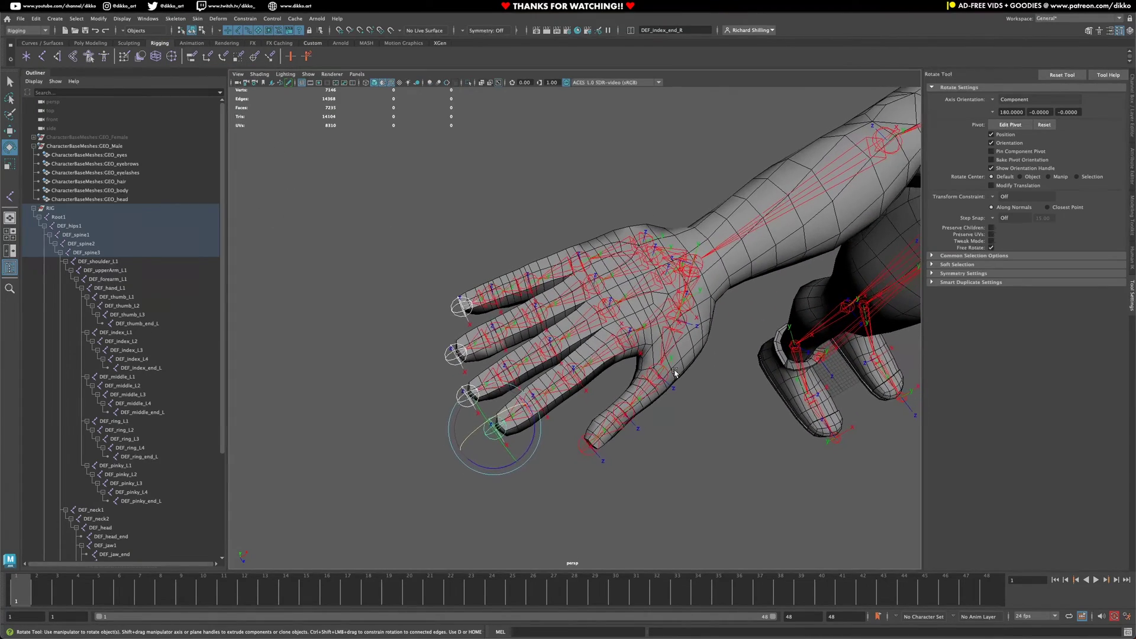
click(663, 445)
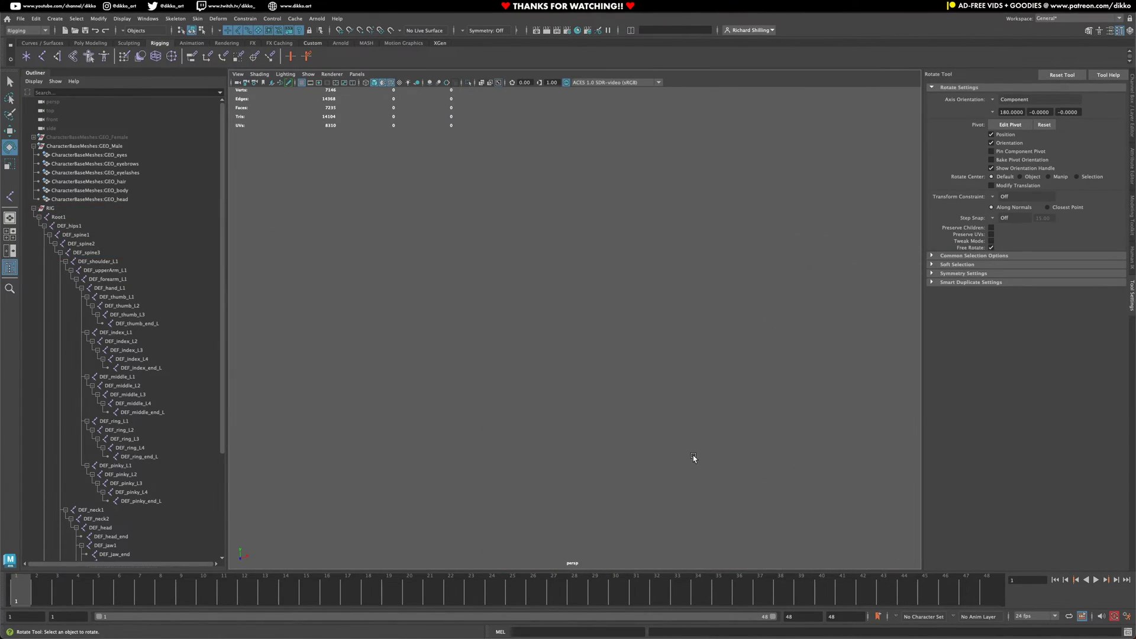
Select DEF_index_R3 and expand the DEF_shoulder_R1 hierarchy down to the right hand's finger joints
alt+drag(694, 458, 681, 471)
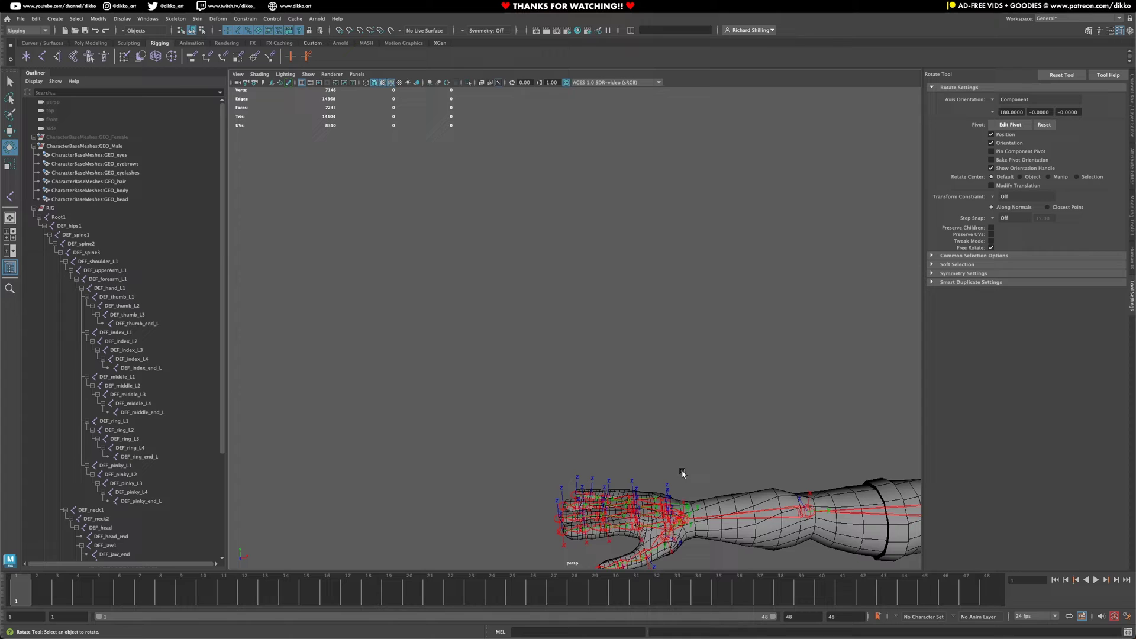
click(604, 524)
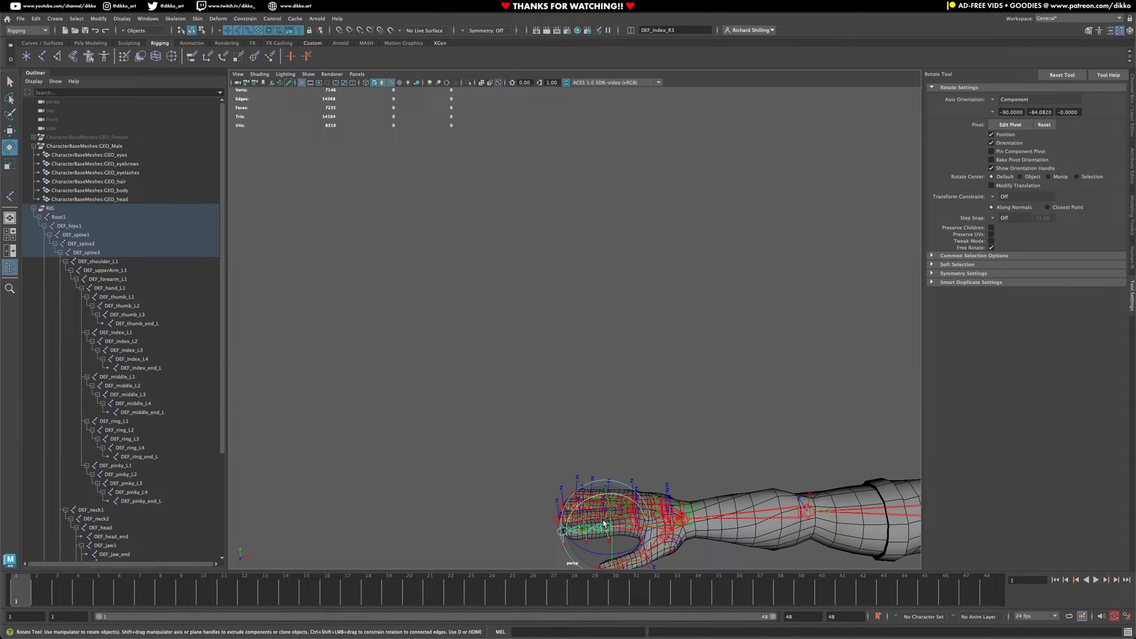
key(f)
scroll(659, 302, down, 4)
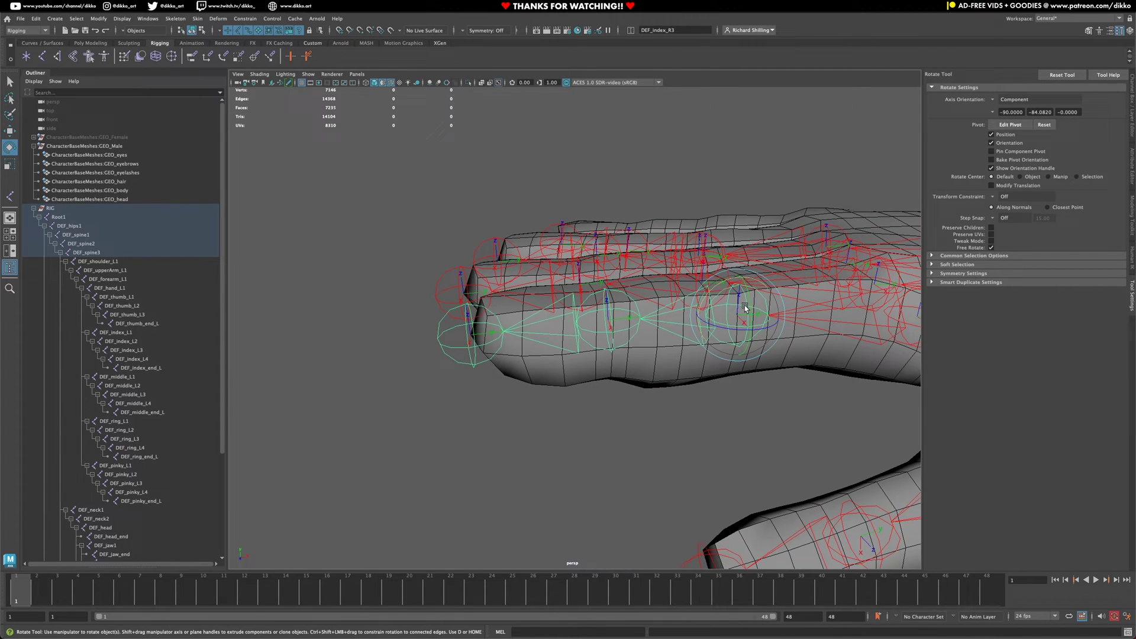
alt+middle_drag(759, 311, 618, 389)
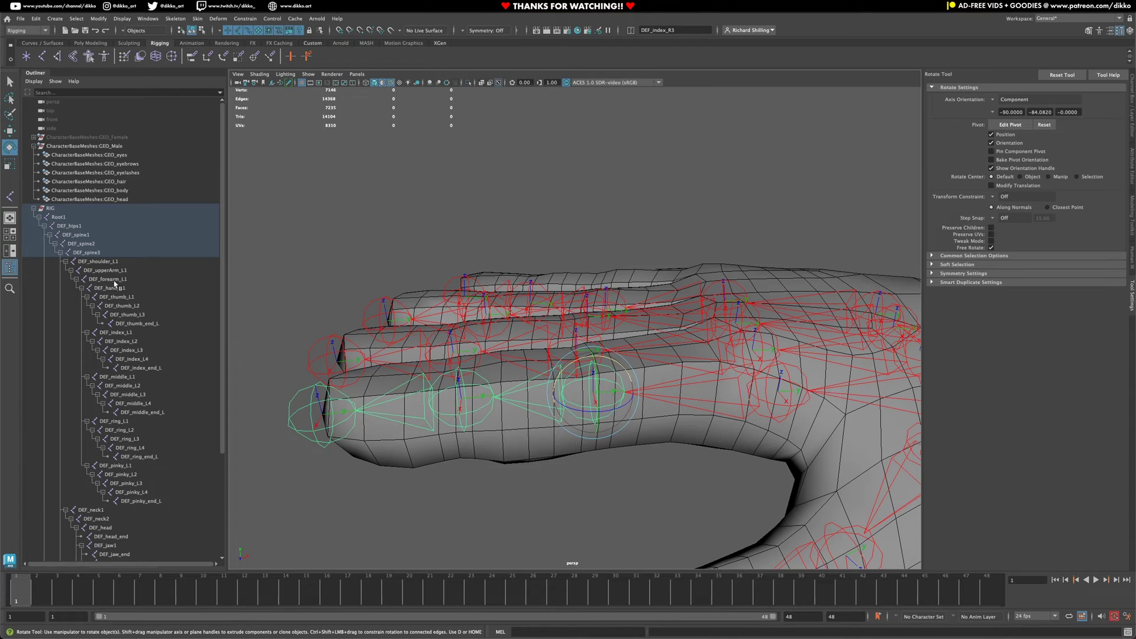
scroll(116, 528, down, 5)
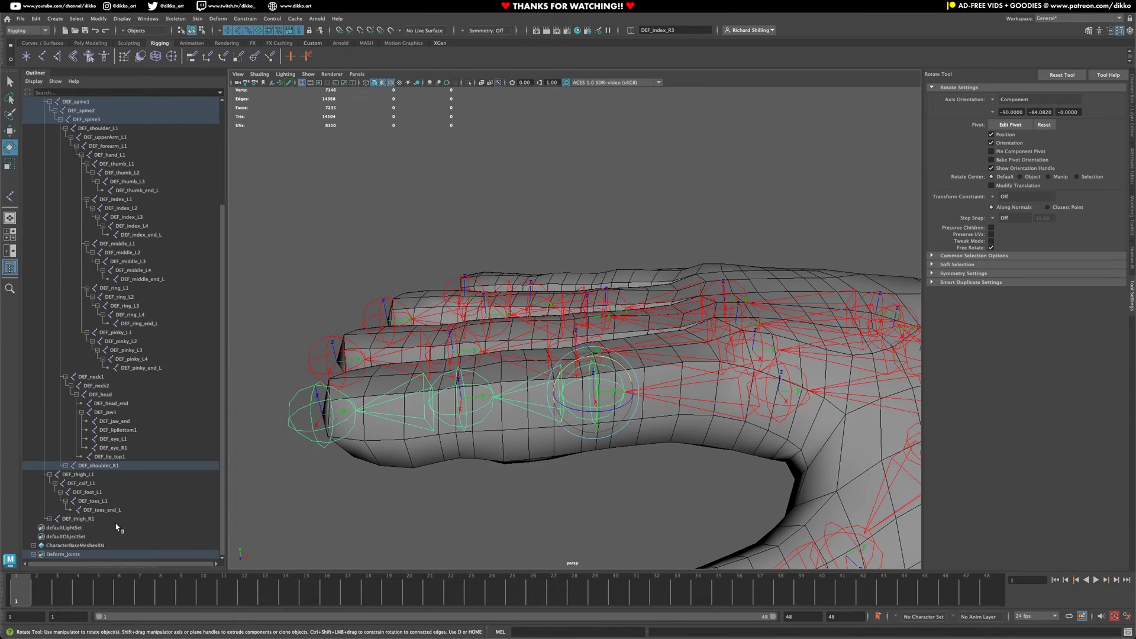
click(67, 466)
shift+click(70, 475)
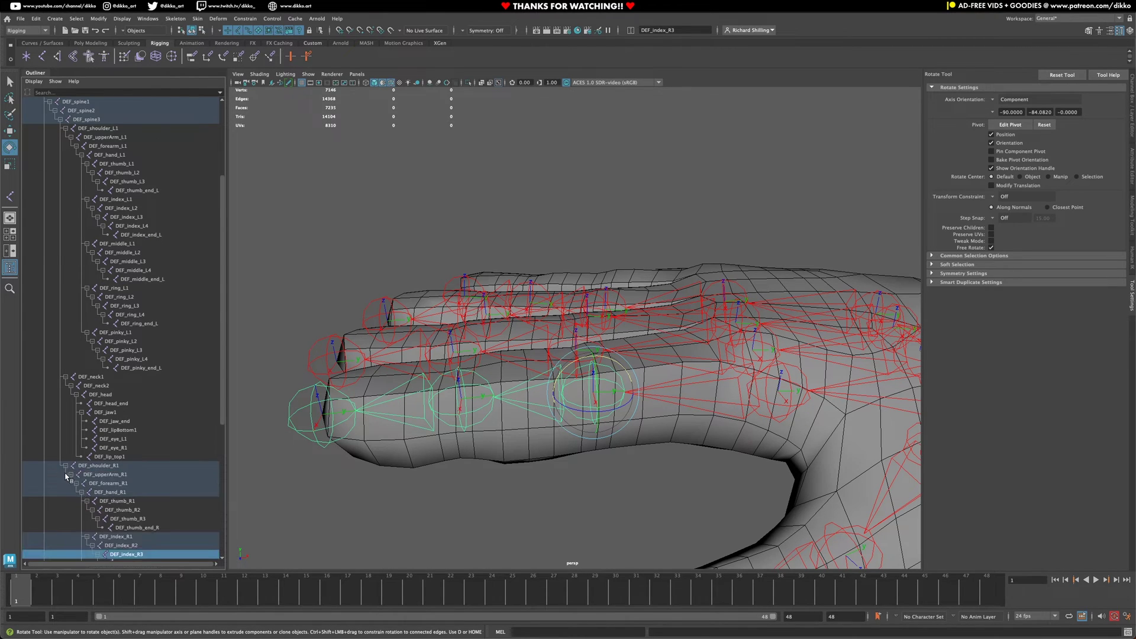
scroll(100, 424, down, 9)
Curl the R2 through end joints of the right index, middle, ring and pinky fingers to test their deformation, and undo the rotation
click(127, 306)
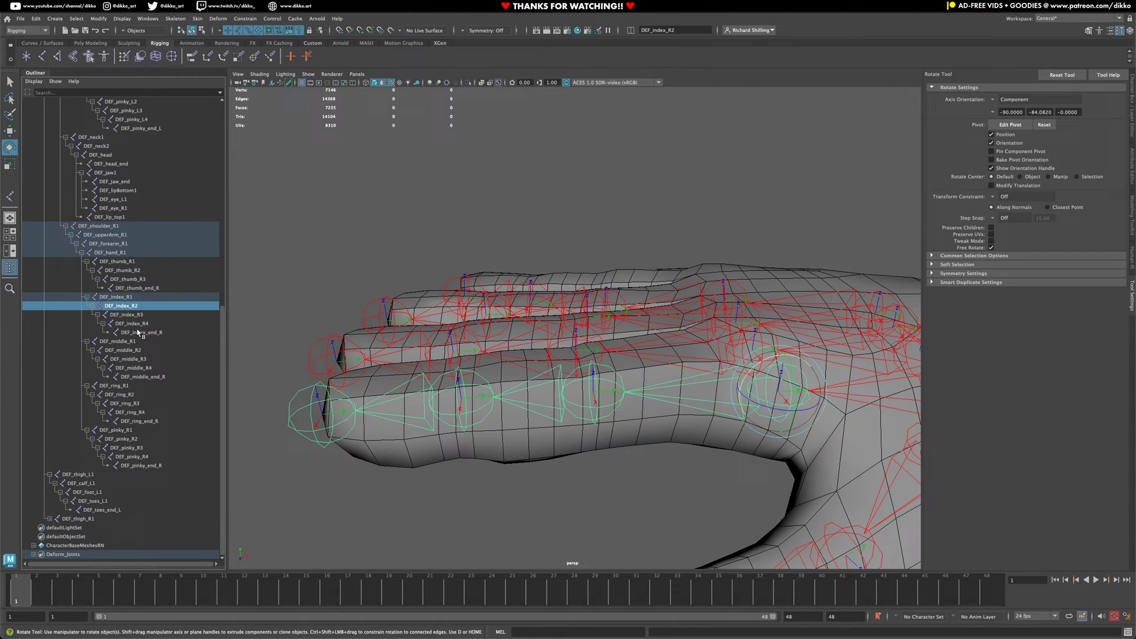
shift+click(139, 333)
ctrl+click(132, 349)
ctrl+click(128, 359)
ctrl+click(134, 367)
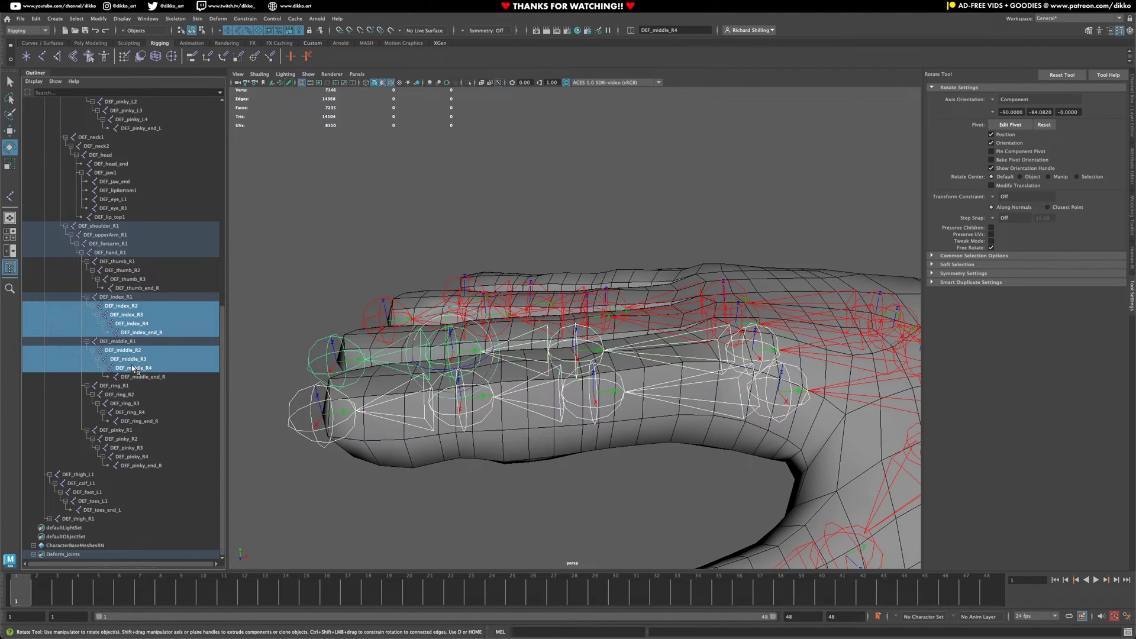
ctrl+click(141, 376)
ctrl+click(132, 395)
ctrl+click(133, 413)
ctrl+click(137, 421)
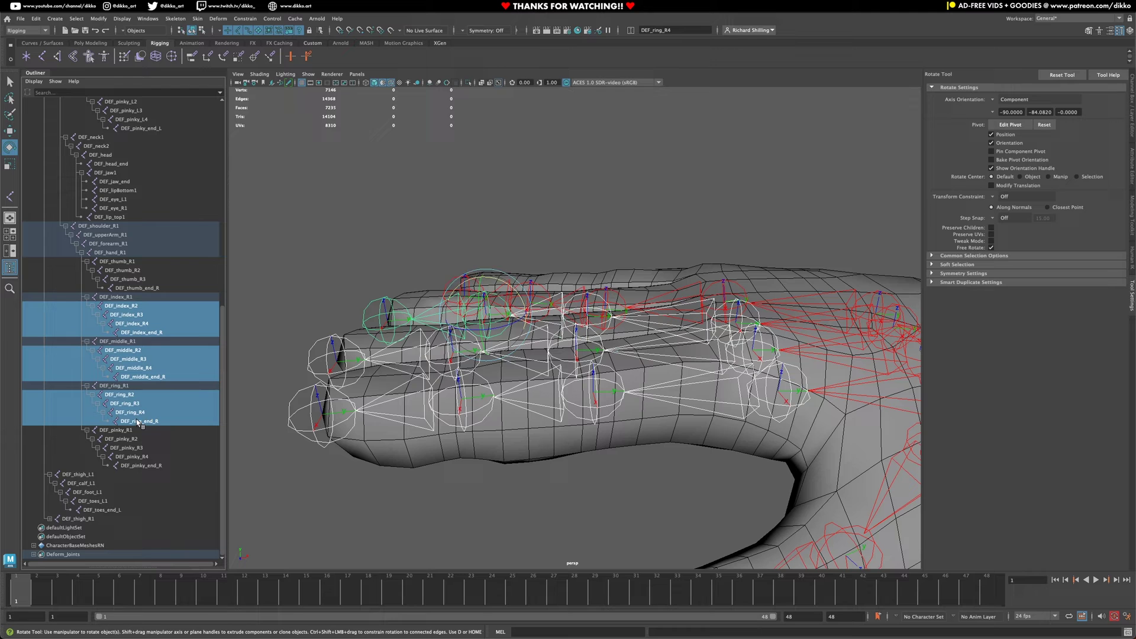
ctrl+click(127, 438)
ctrl+click(130, 447)
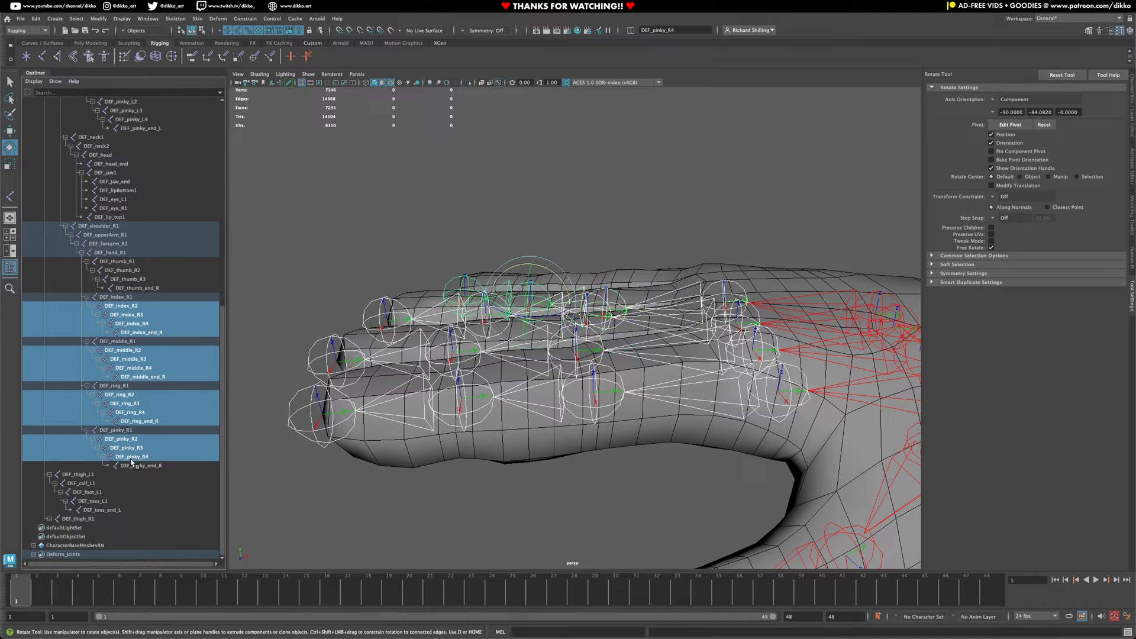
ctrl+click(132, 457)
ctrl+click(137, 466)
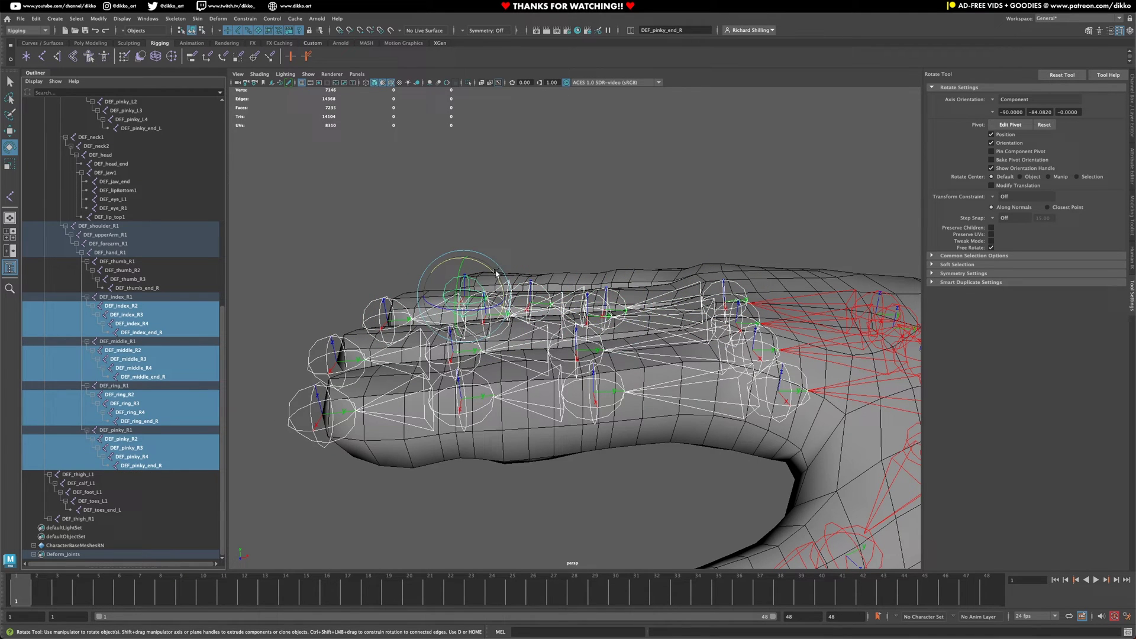
drag(486, 269, 440, 274)
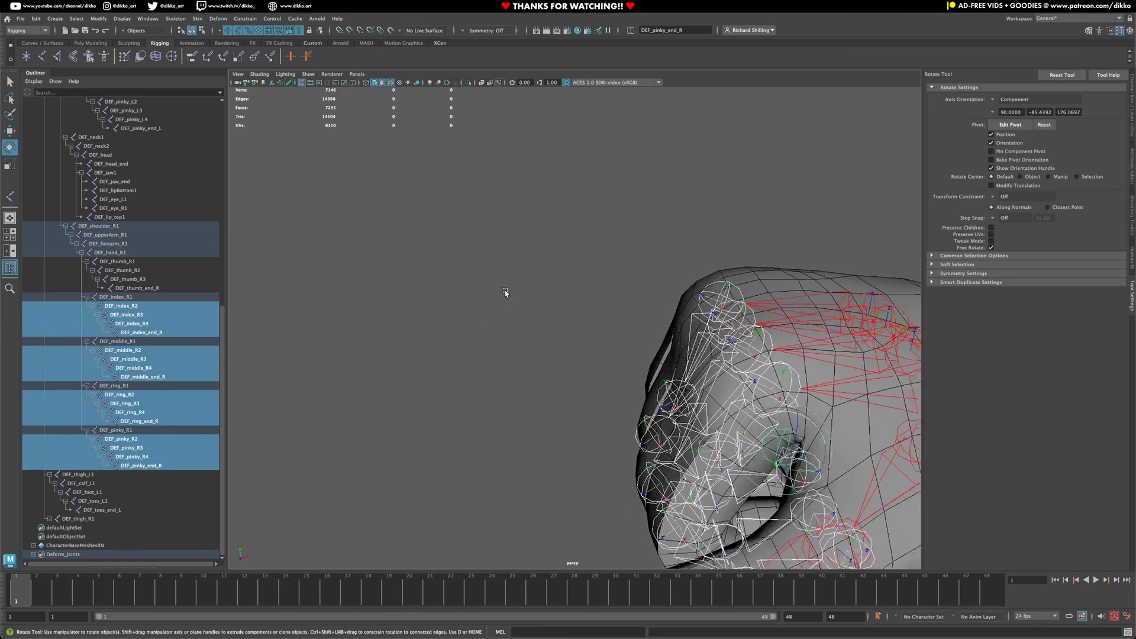
scroll(721, 313, down, 6)
alt+middle_drag(722, 313, 551, 288)
key(ctrl+z)
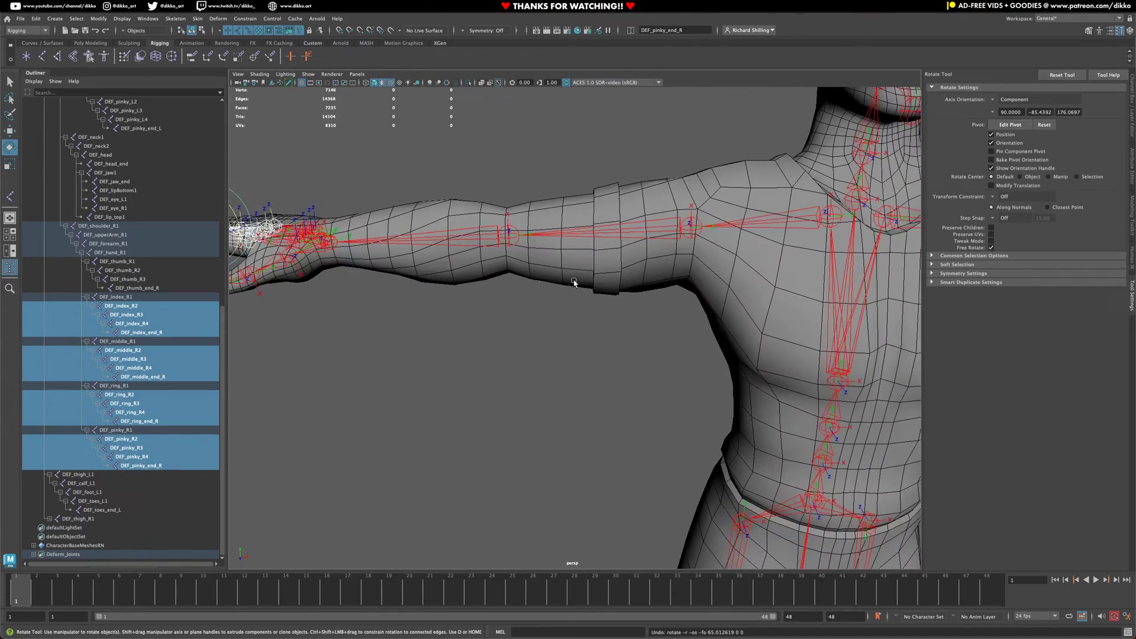
Test the torso's deformation by rotating the spine joints, including DEF_spine2 and DEF_spine1, and undo the rotations
scroll(609, 279, down, 2)
alt+middle_drag(649, 279, 456, 208)
alt+drag(751, 355, 588, 395)
click(579, 407)
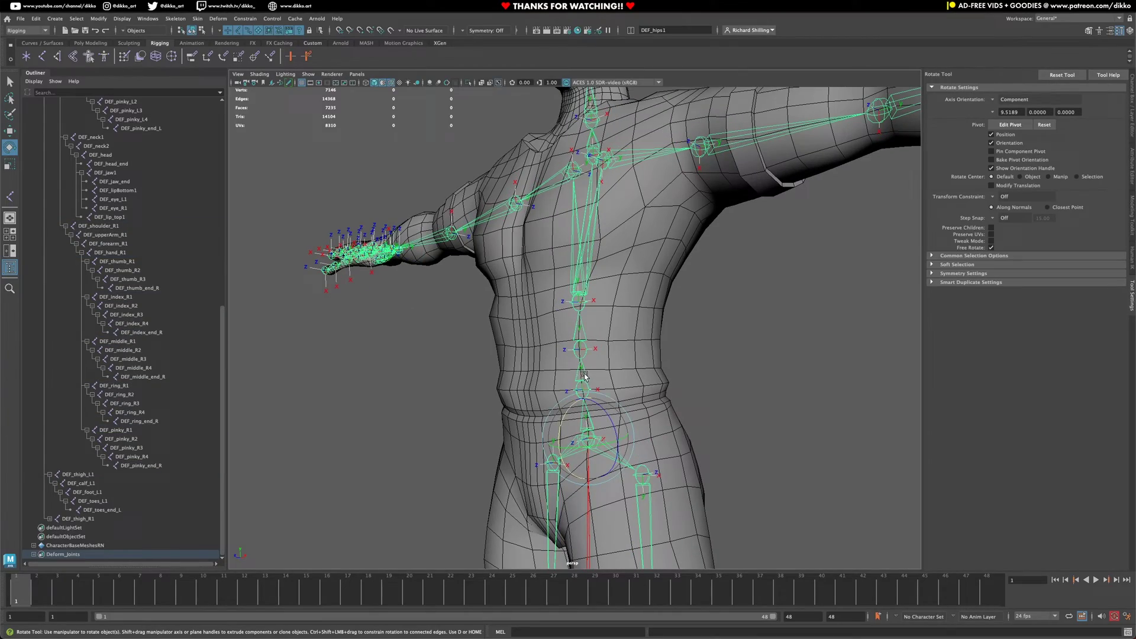
click(584, 332)
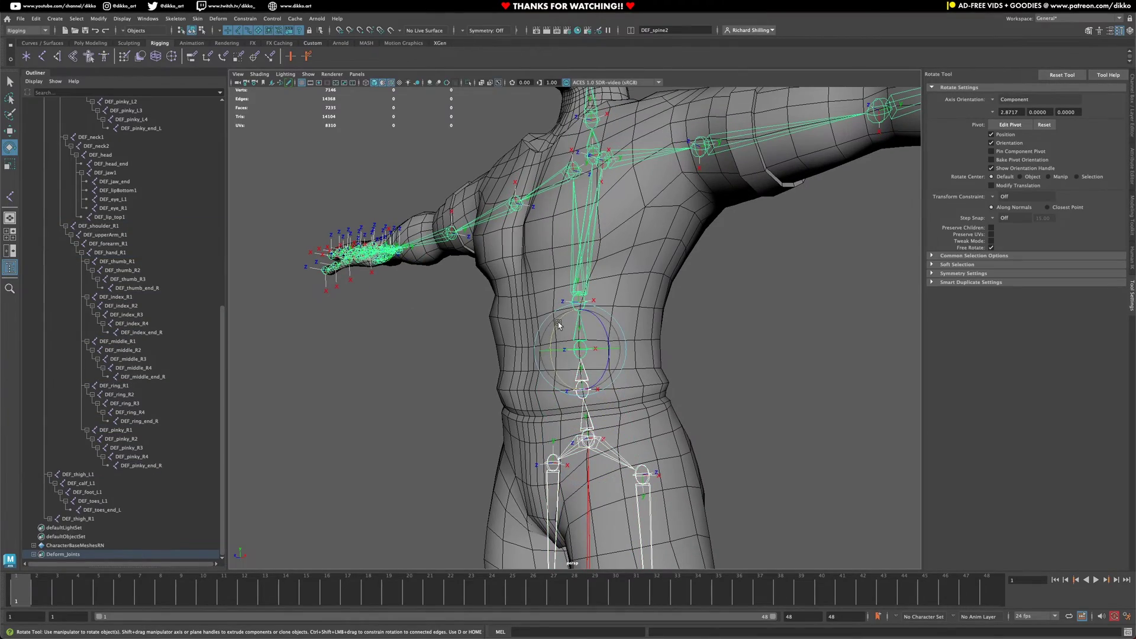
drag(559, 325, 567, 404)
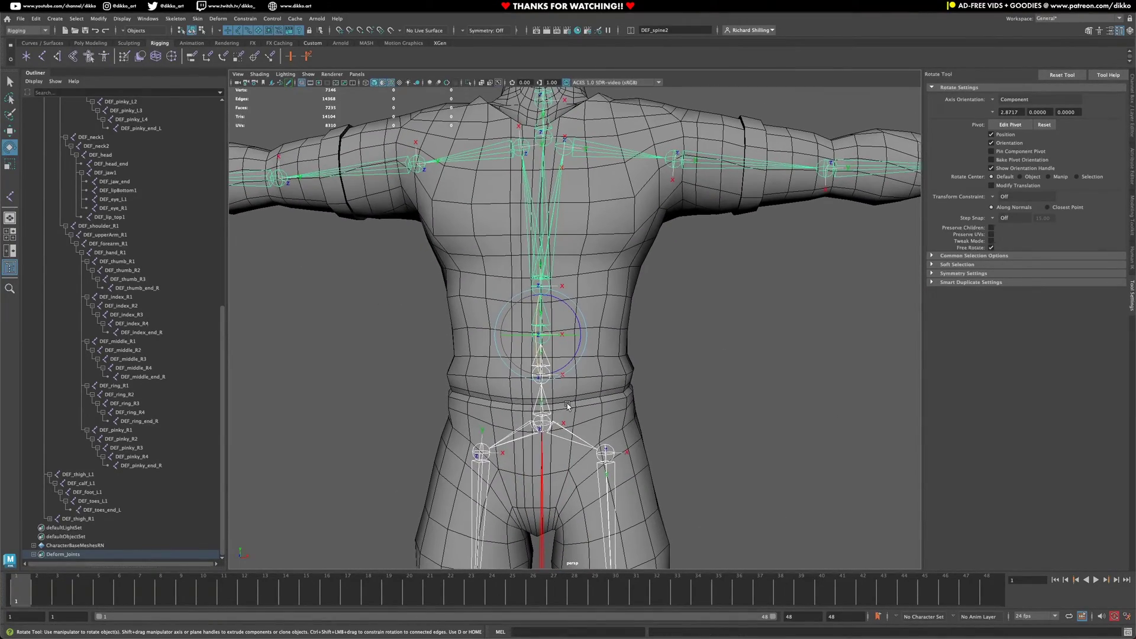
click(681, 367)
click(546, 358)
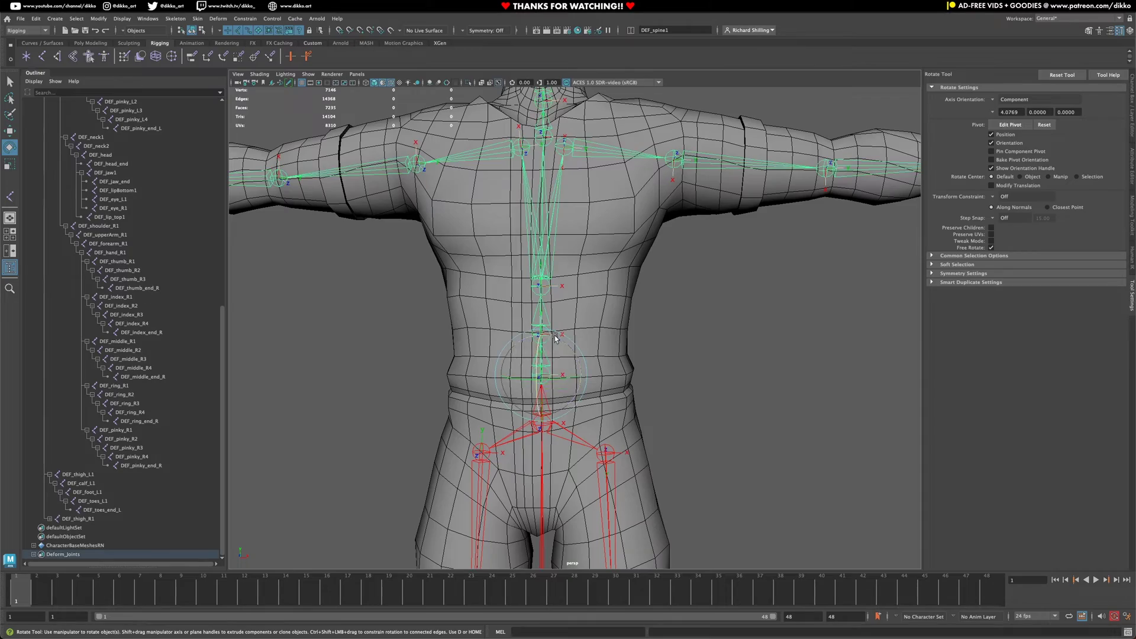
mouse_move(559, 379)
mouse_down()
mouse_move(547, 381)
mouse_move(571, 384)
mouse_move(545, 386)
mouse_move(569, 387)
mouse_up()
key(ctrl+z)
Test the hip's deformation by swinging DEF_thigh_L1 out sideways and partway back, and undo the rotations
scroll(682, 428, down, 3)
alt+middle_drag(682, 428, 655, 303)
click(579, 362)
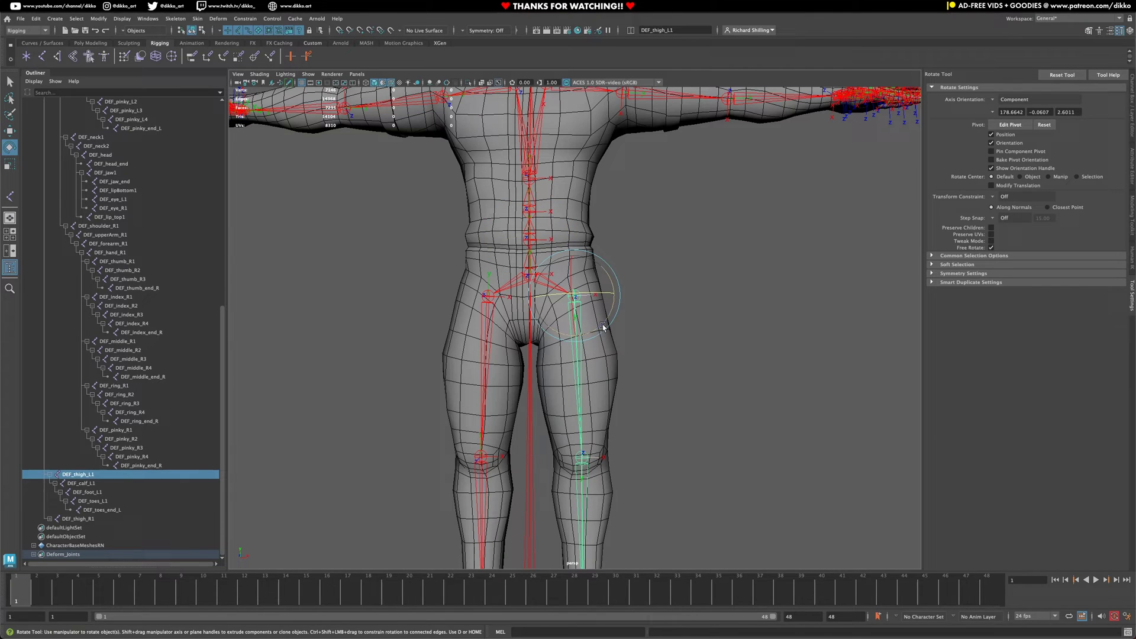
drag(601, 329, 627, 268)
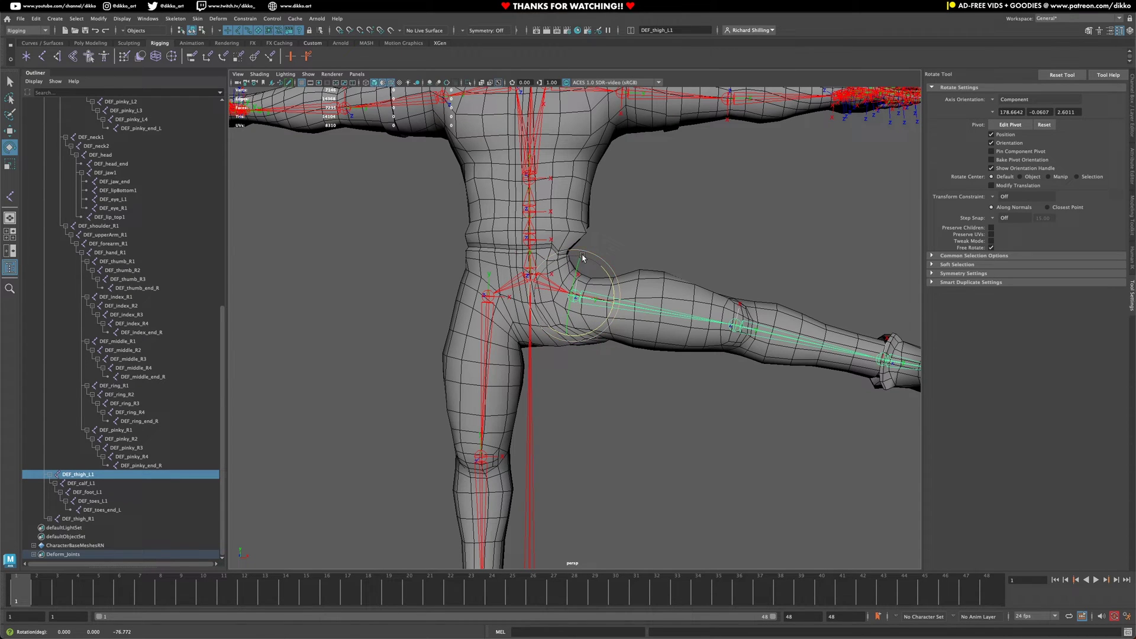
drag(611, 278, 625, 332)
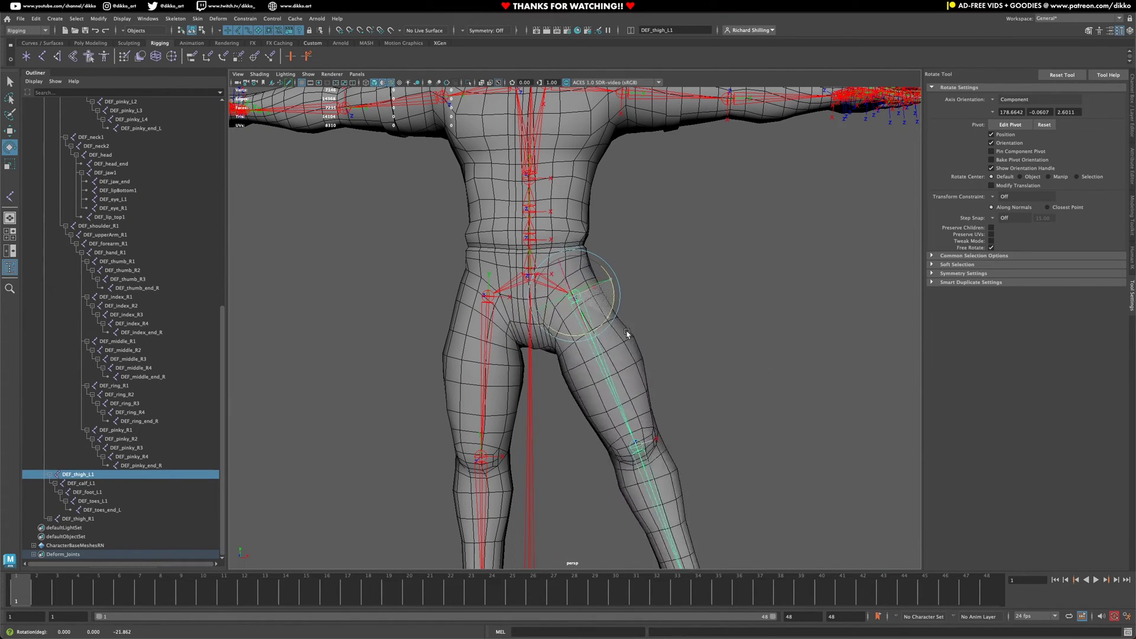
key(ctrl+z)
key(ctrl+z)
Test the left knee's deformation by rotating DEF_calf_L1, and undo the rotation
alt+middle_drag(675, 355, 680, 195)
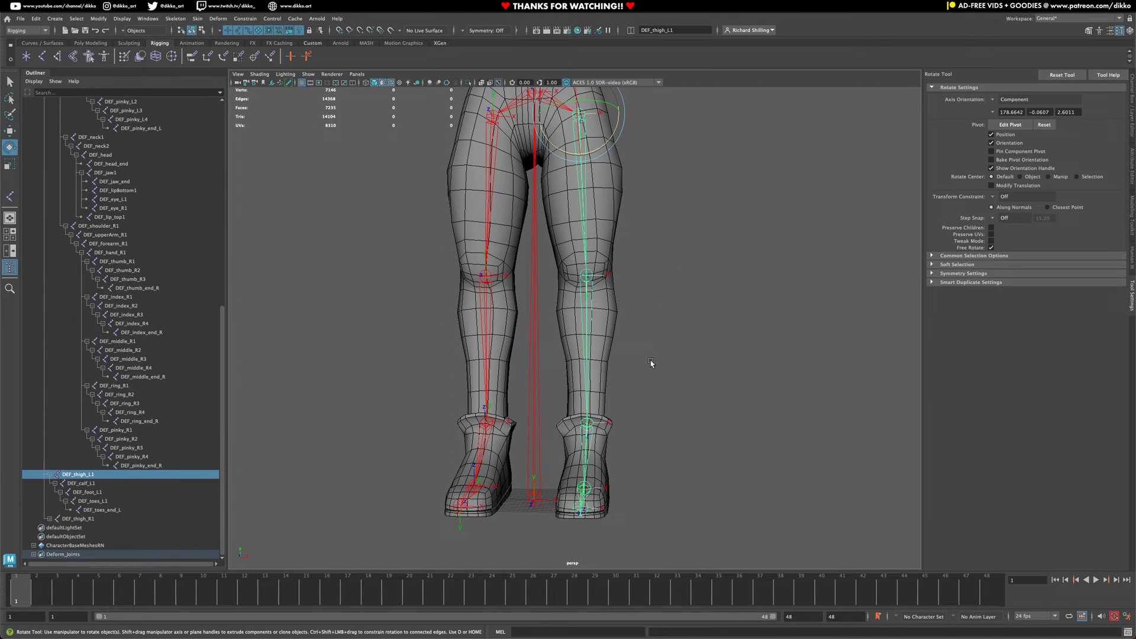
alt+drag(651, 359, 604, 349)
click(609, 339)
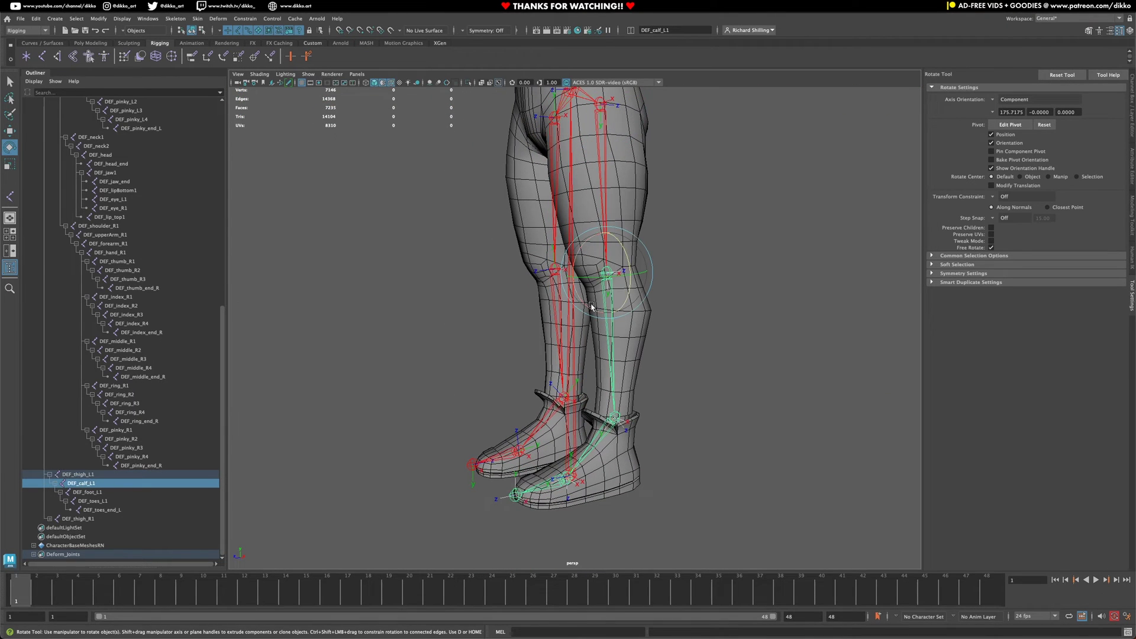
drag(633, 314, 645, 290)
alt+drag(649, 397, 577, 408)
key(ctrl+z)
Test the left foot and toe deformation by rotating DEF_foot_L1 and the toe joint, undoing the rotations
click(594, 445)
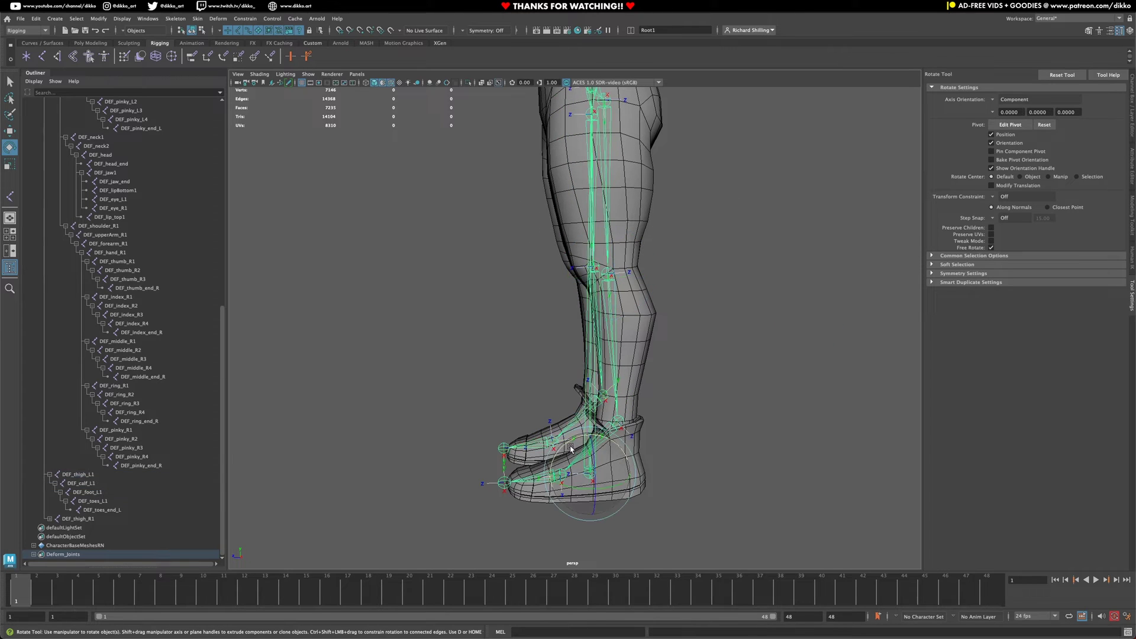
click(617, 425)
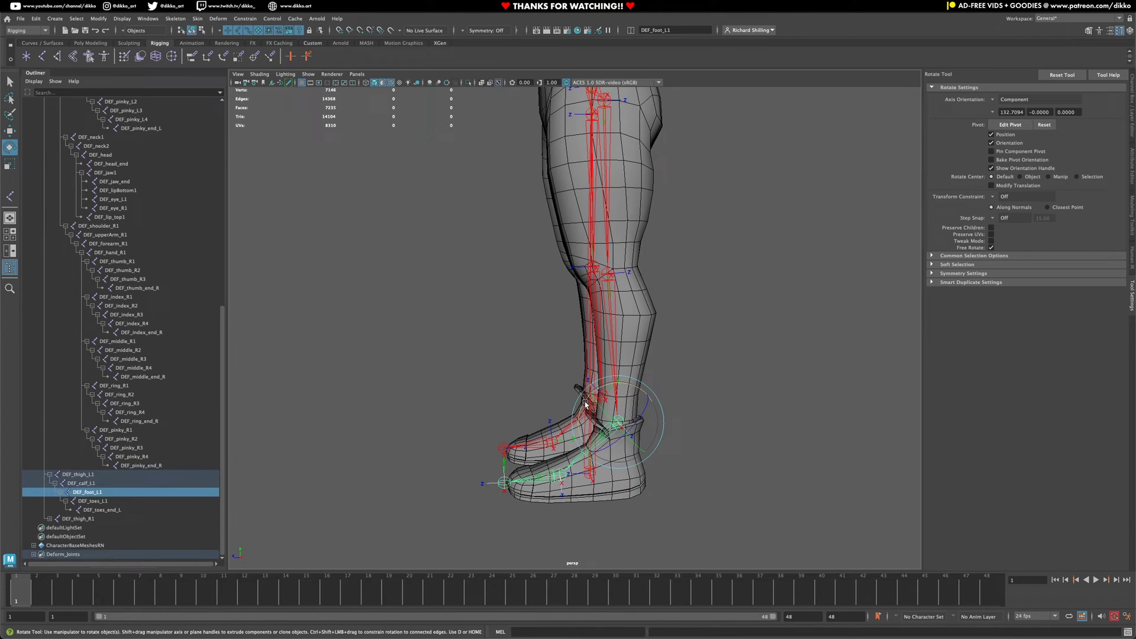
drag(585, 403, 592, 462)
key(ctrl+z)
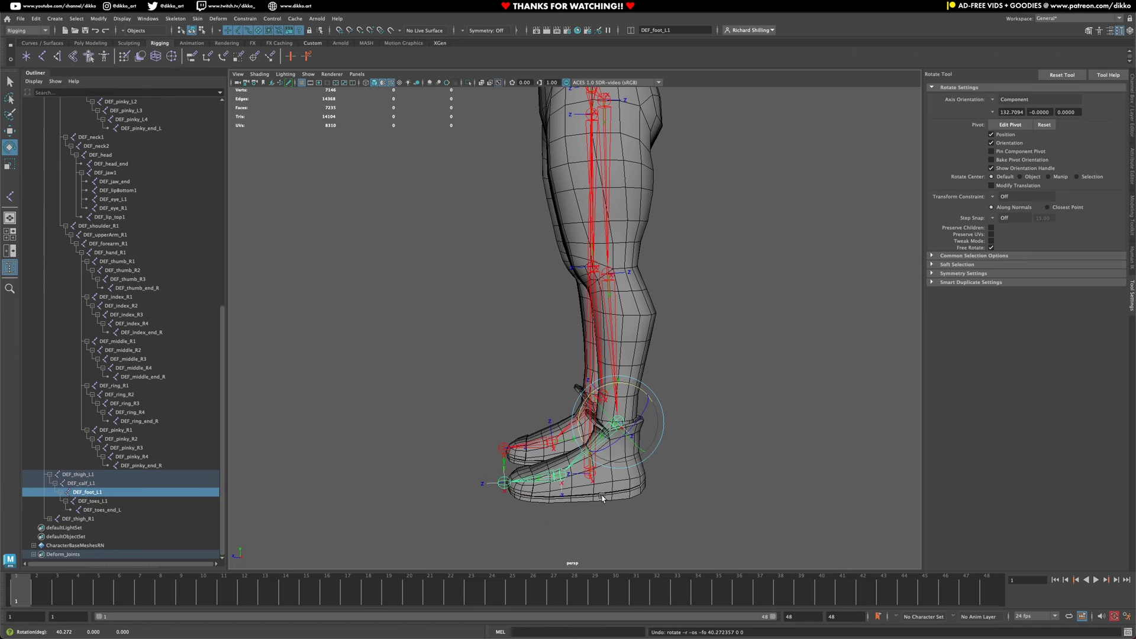
click(531, 474)
click(532, 478)
mouse_move(523, 452)
mouse_down()
mouse_move(535, 438)
mouse_move(522, 463)
mouse_up()
click(468, 474)
Reorient the left and right toe end joints, DEF_toes_end_L and DEF_toes_end_R, with Orient Joint
click(501, 485)
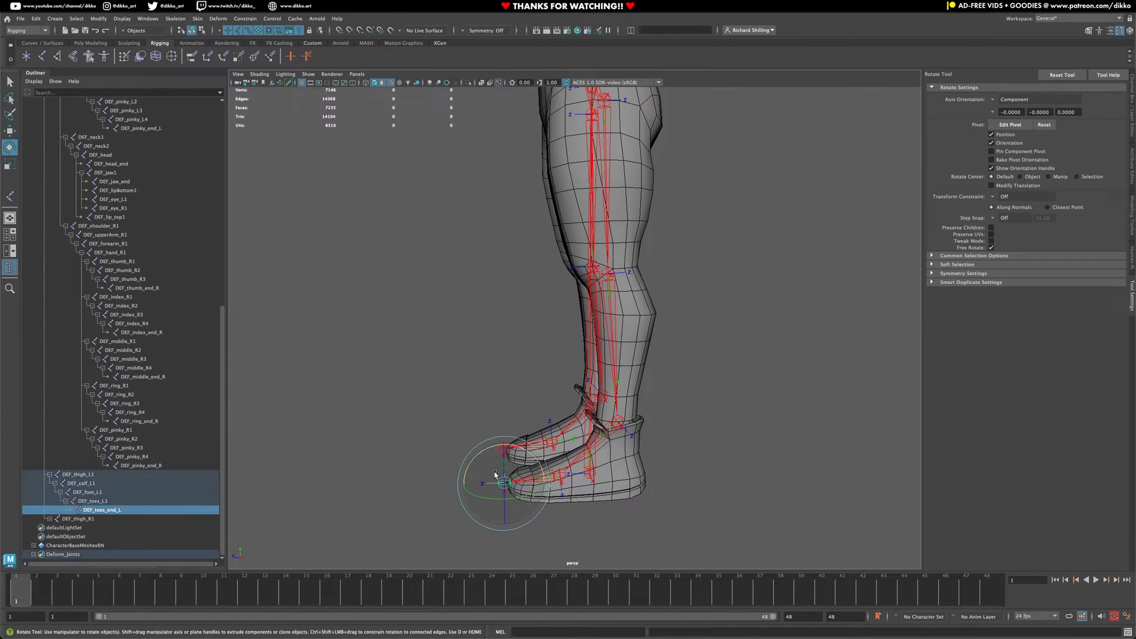
alt+drag(421, 473, 458, 460)
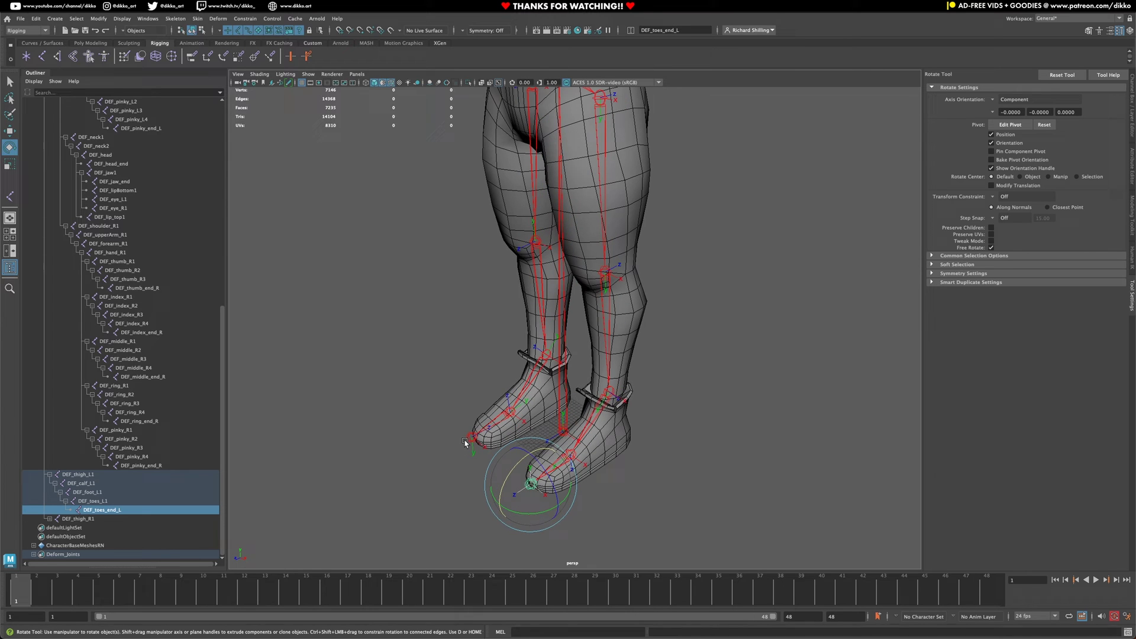
click(466, 442)
click(99, 18)
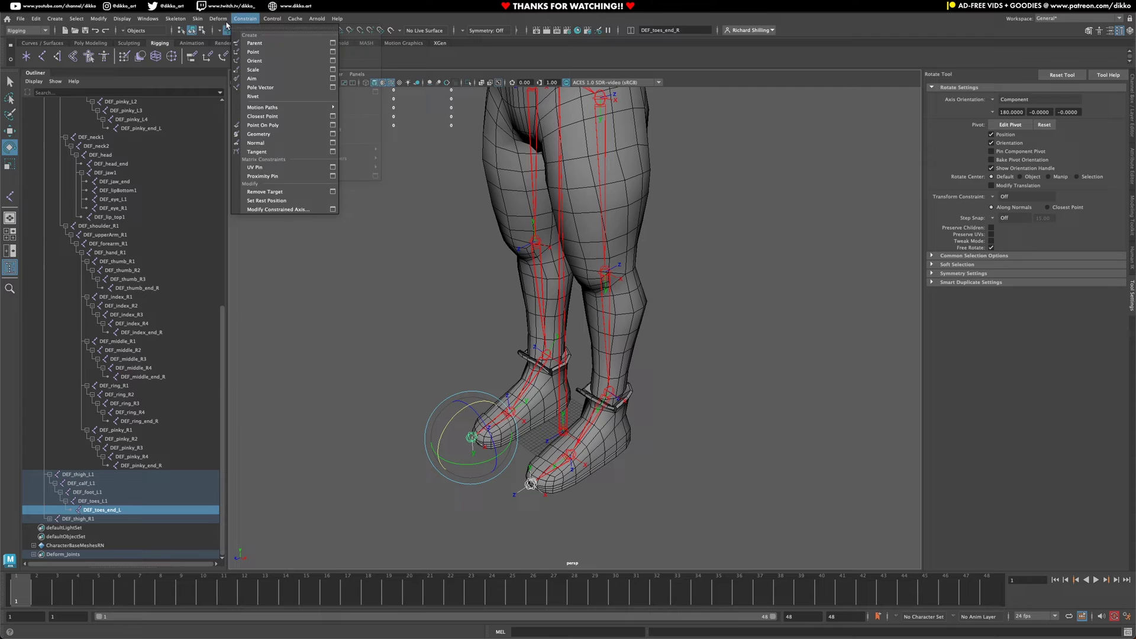
mouse_move(241, 23)
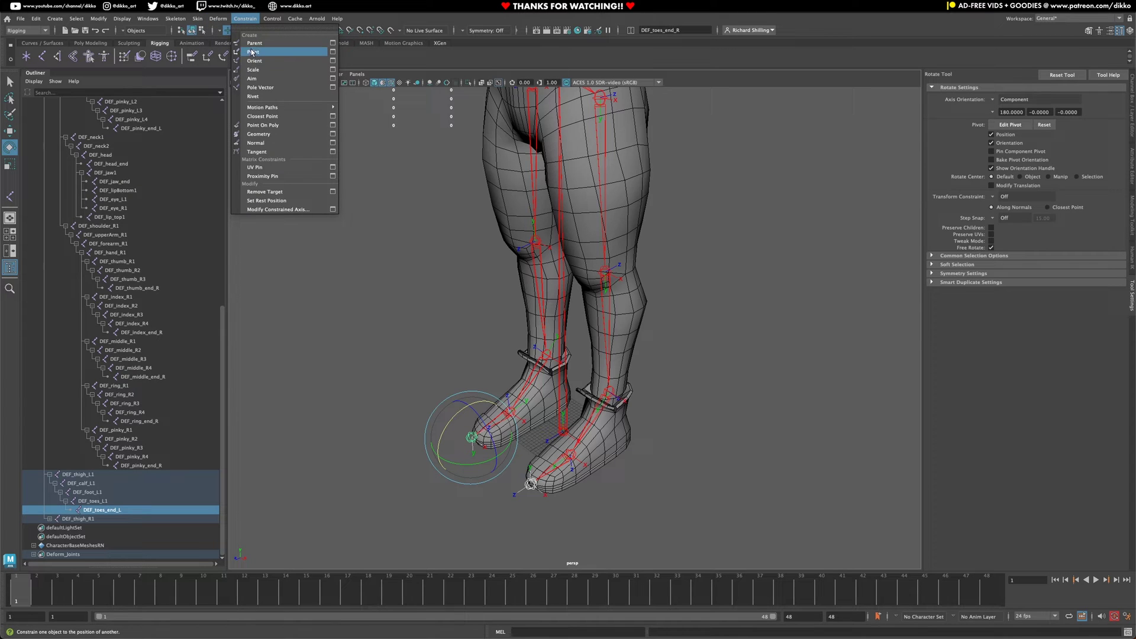
mouse_move(183, 21)
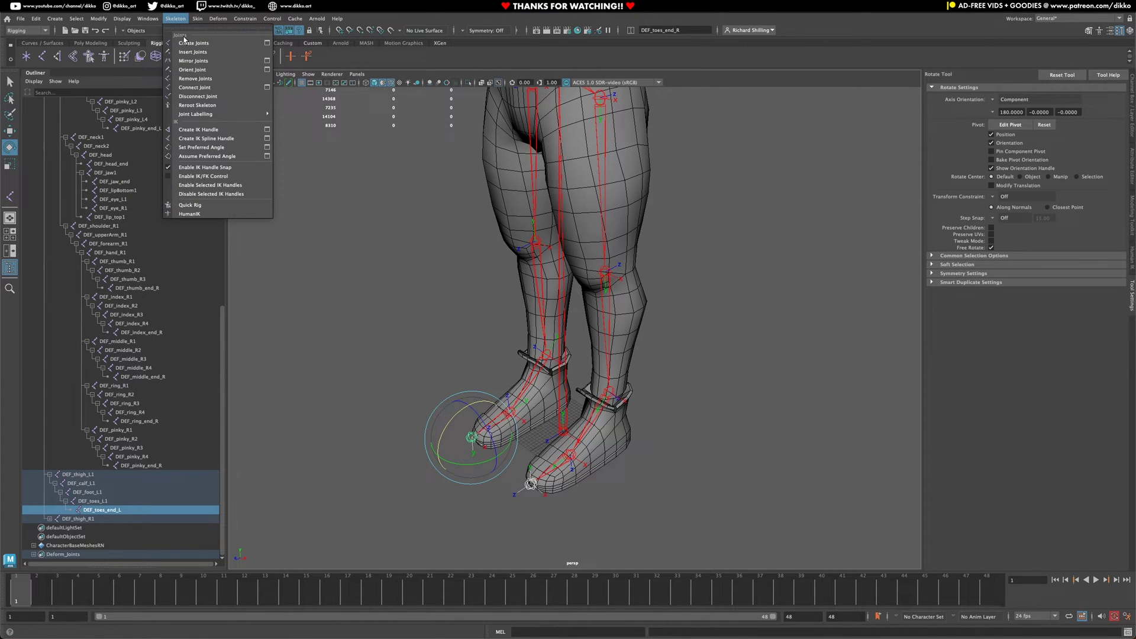
click(190, 69)
click(450, 333)
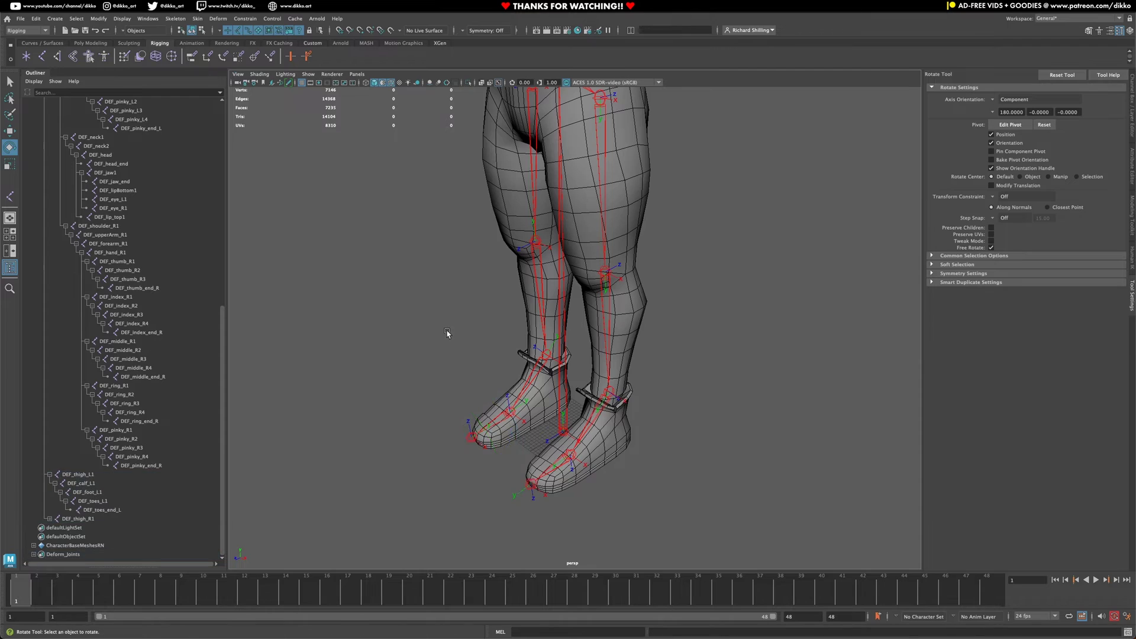
Test the head's deformation by tilting DEF_head back about 53 degrees, and undo the rotation
alt+middle_drag(474, 267, 465, 304)
alt+right_drag(486, 304, 439, 308)
alt+middle_drag(483, 309, 471, 443)
alt+drag(464, 349, 507, 317)
alt+middle_drag(553, 264, 523, 335)
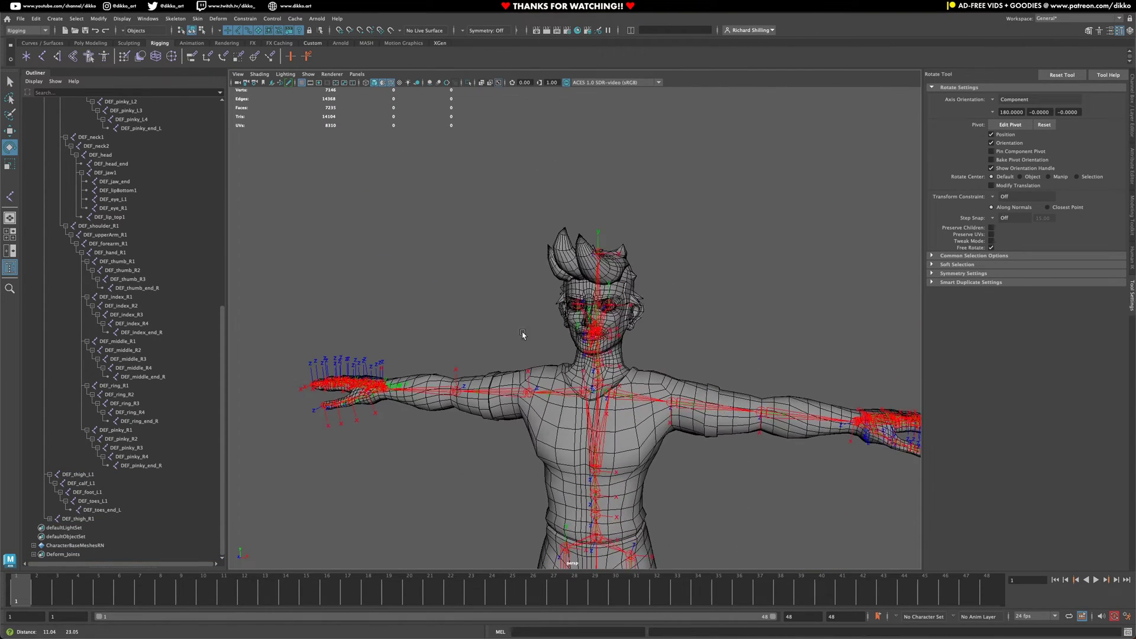
alt+right_drag(526, 326, 616, 285)
alt+drag(618, 300, 507, 273)
click(514, 258)
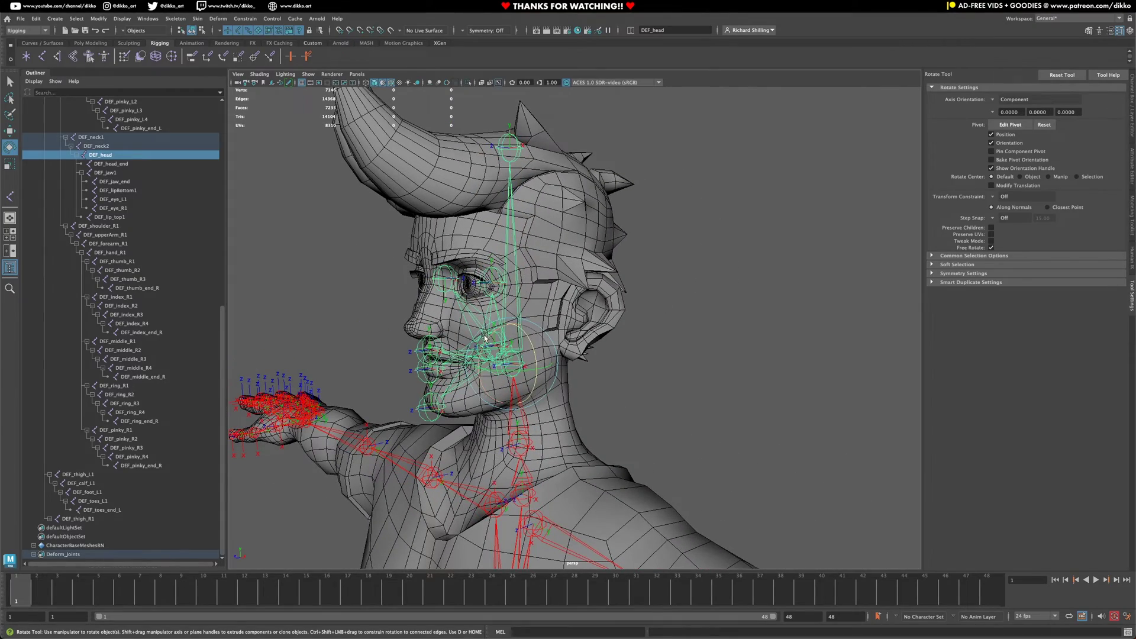
drag(487, 339, 510, 368)
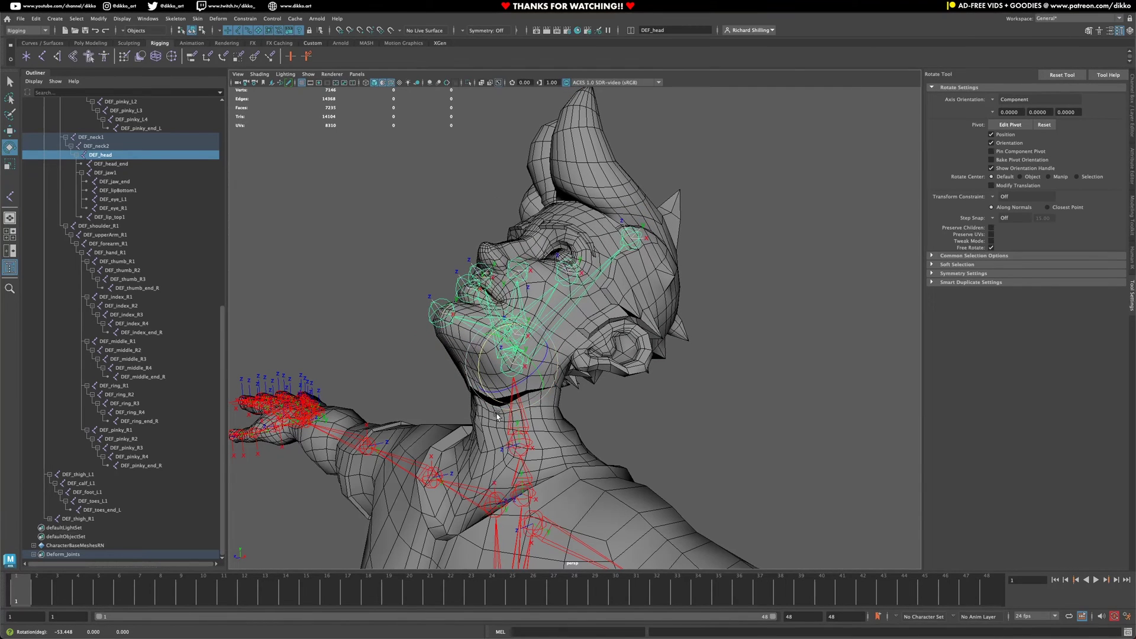
key(ctrl+z)
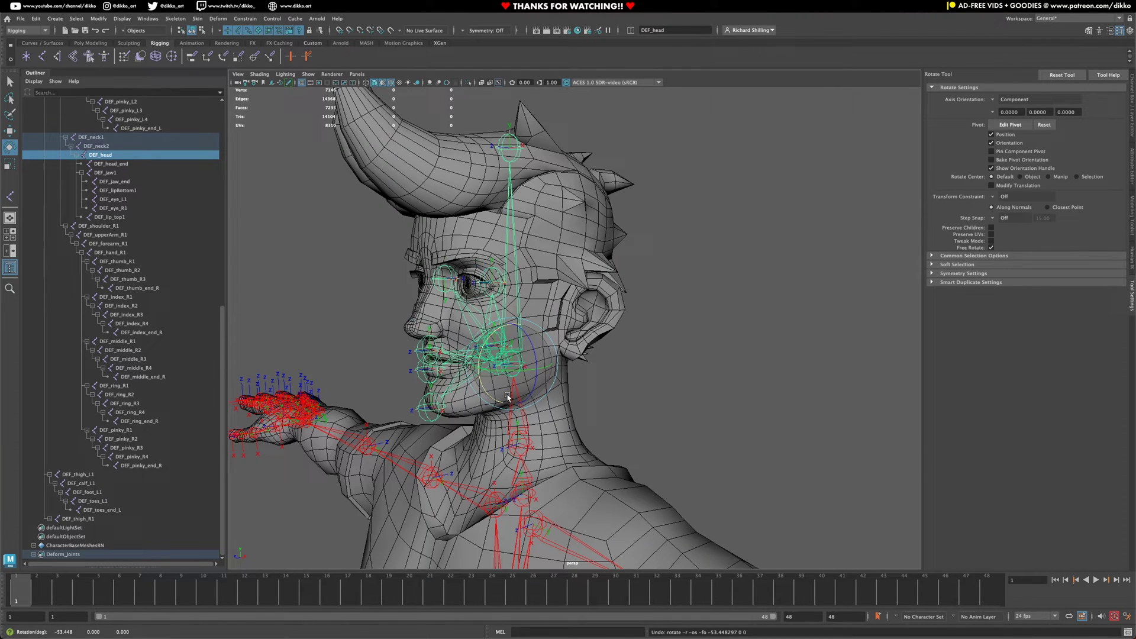
Test the jaw's deformation by rotating DEF_jaw1 about 25 degrees, and undo the rotation
click(402, 385)
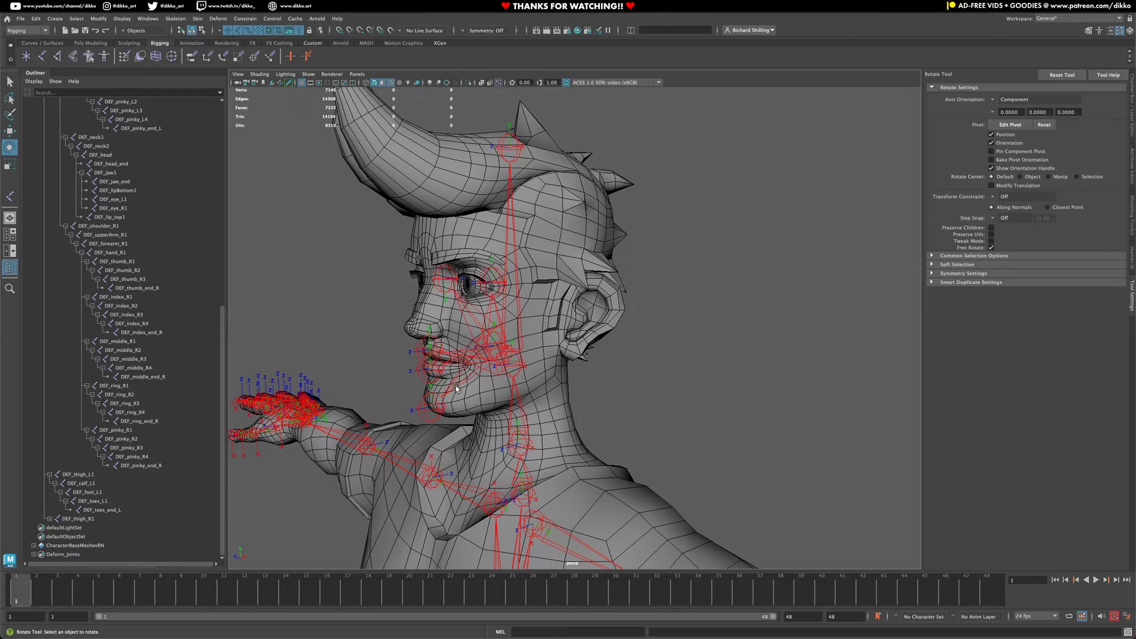
click(457, 389)
alt+middle_drag(456, 388, 459, 325)
scroll(451, 308, up, 2)
alt+middle_drag(453, 266, 502, 344)
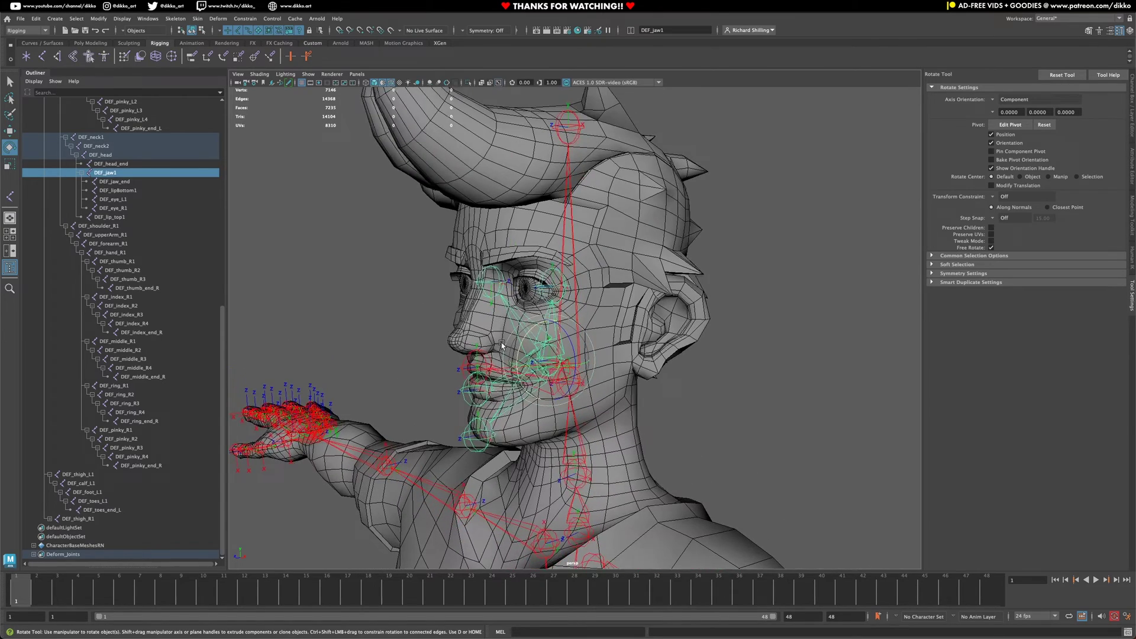
alt+drag(502, 347, 457, 336)
key(ctrl+z)
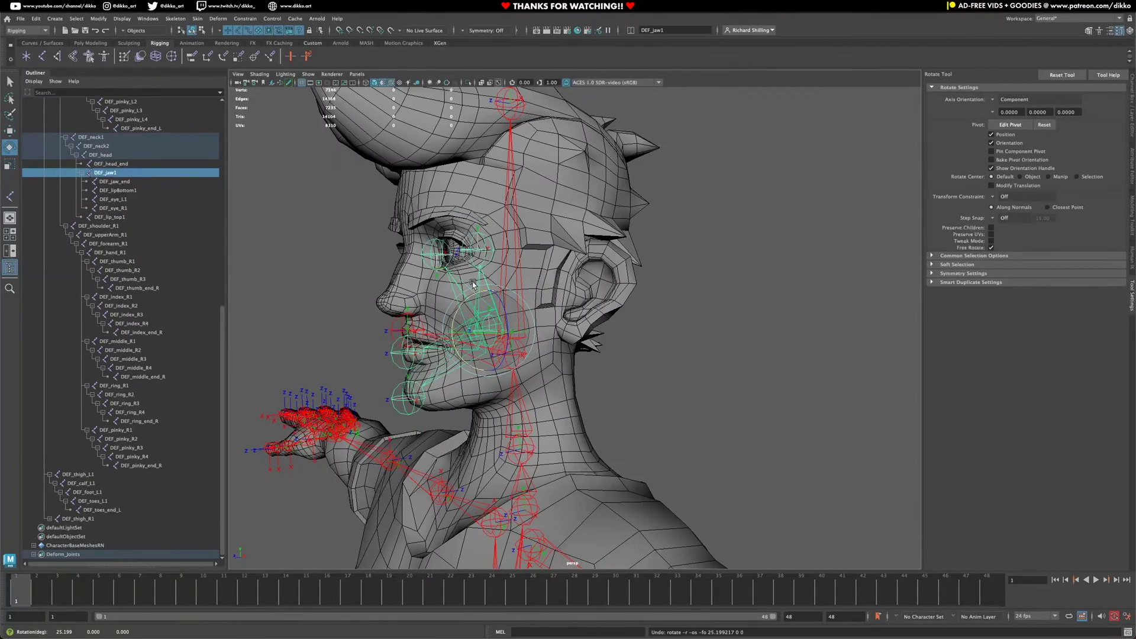
Parent the eye joints DEF_eye_L1 and DEF_eye_R1 to DEF_head instead of the jaw joint
click(480, 255)
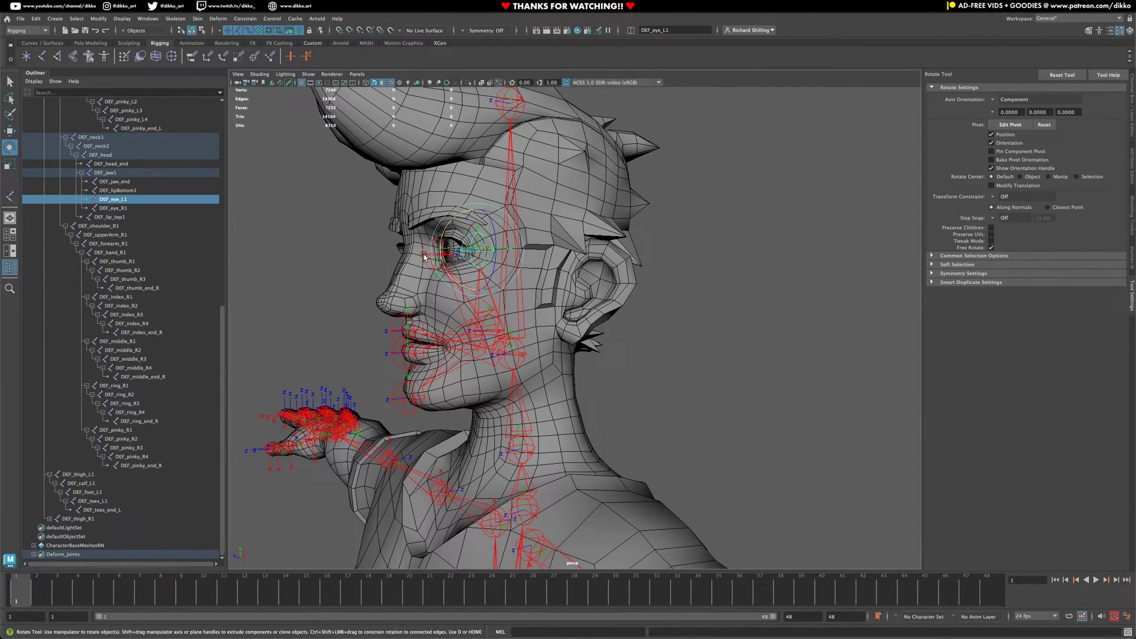
shift+click(506, 171)
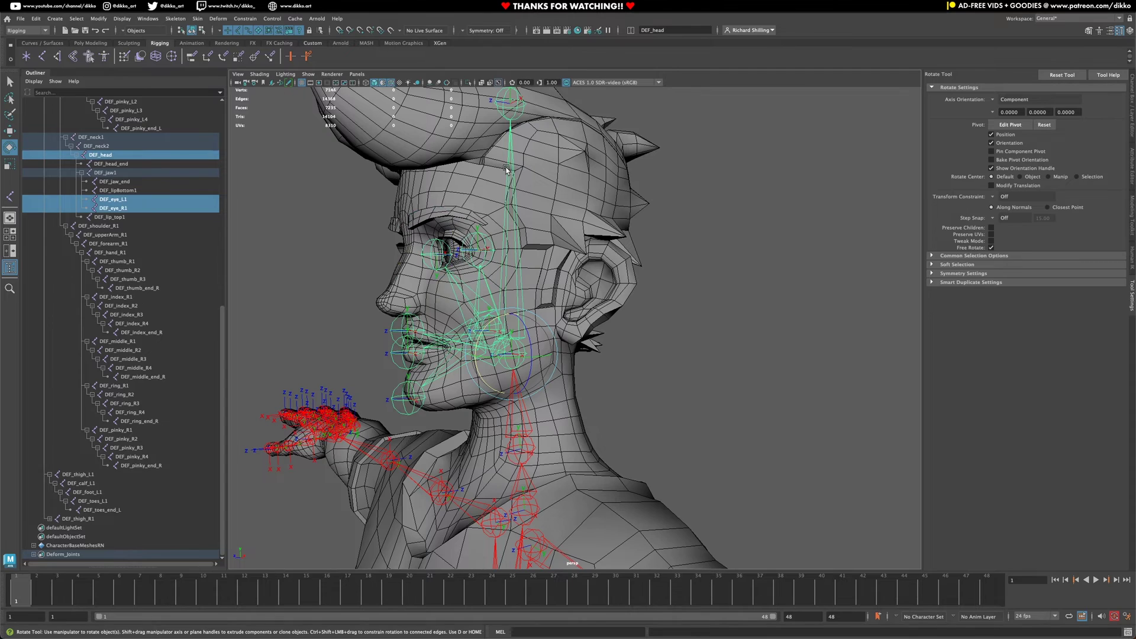
key(p)
click(674, 260)
Retest the jaw by rotating DEF_jaw1 open to about 35 degrees, examine the open mouth, and undo the rotations
click(441, 375)
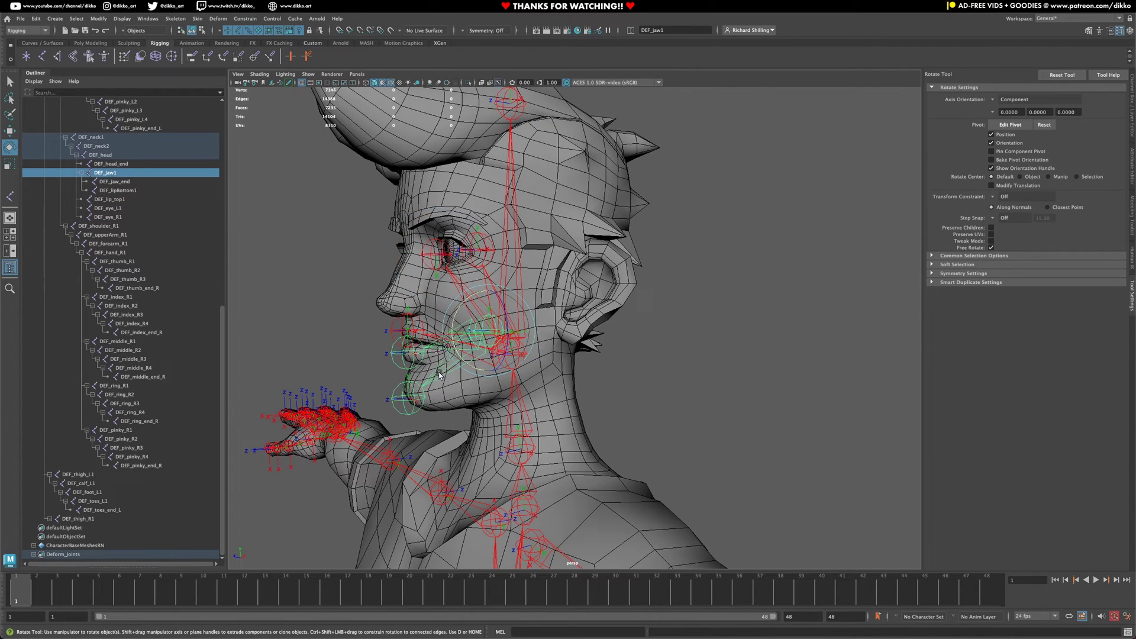
mouse_move(451, 329)
mouse_down()
mouse_move(460, 356)
mouse_move(464, 335)
mouse_up()
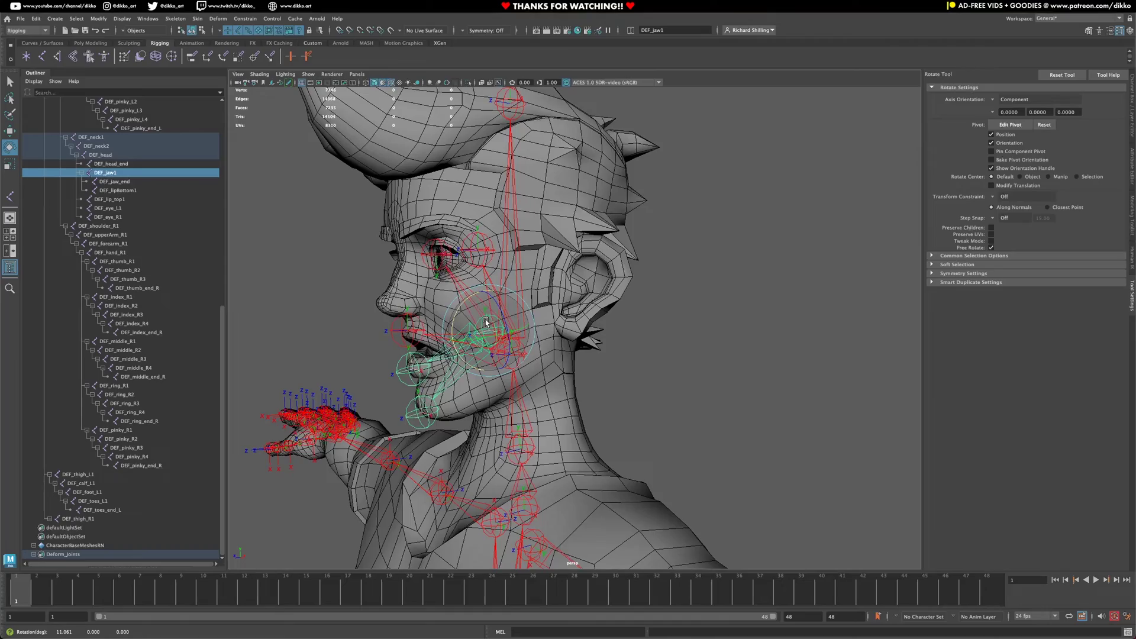
alt+drag(538, 390, 493, 286)
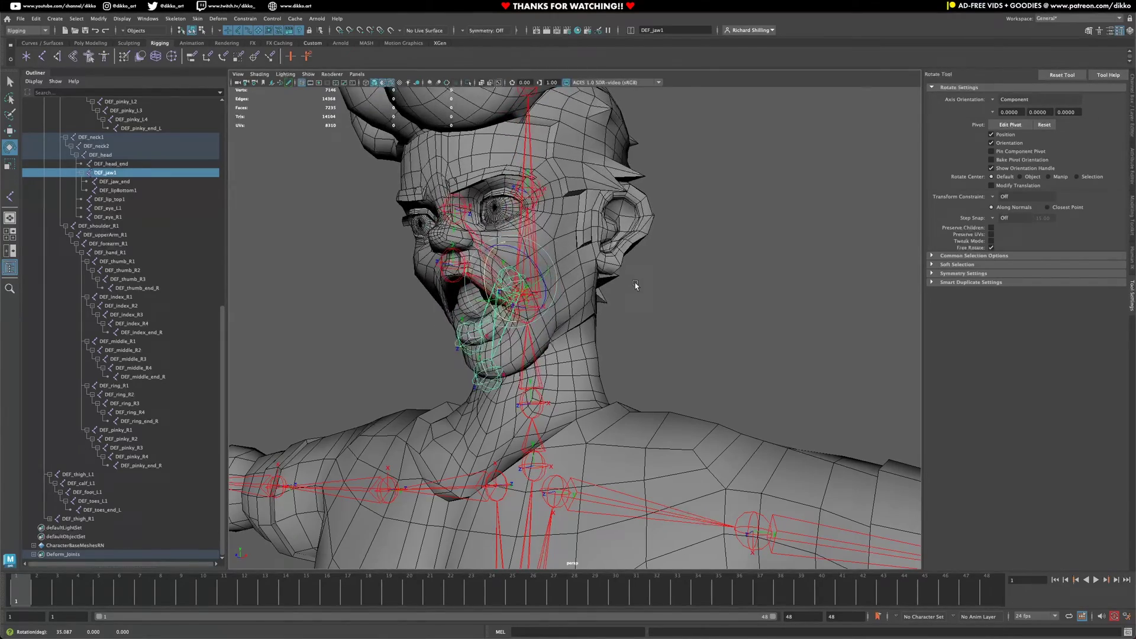
alt+drag(636, 285, 652, 287)
alt+middle_drag(652, 287, 622, 324)
alt+right_drag(440, 346, 483, 348)
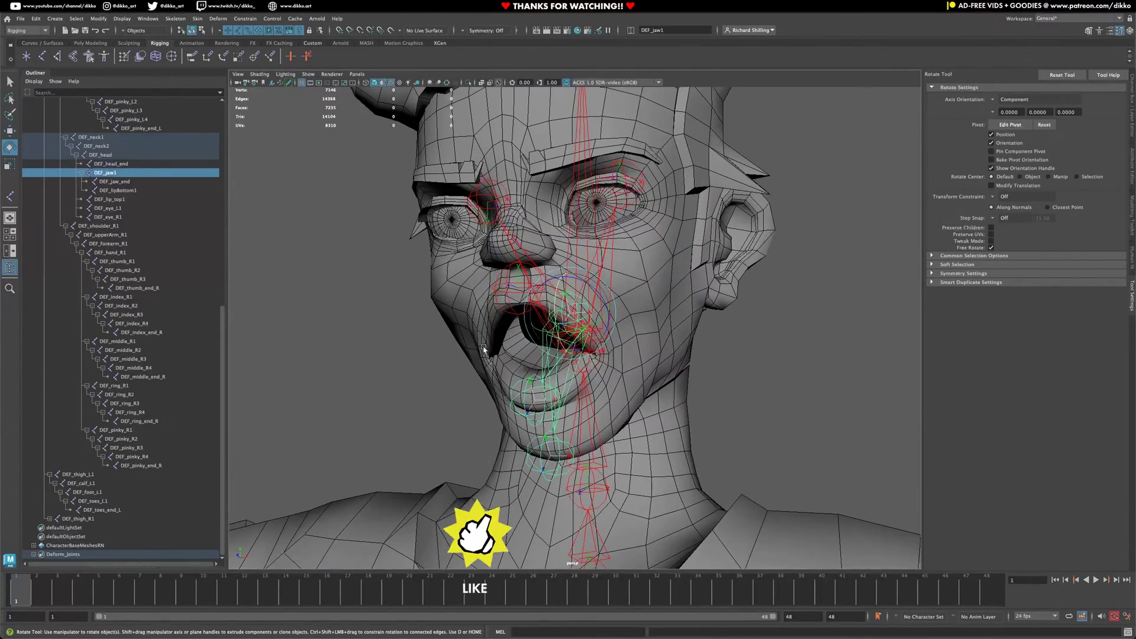
key(ctrl+z)
key(ctrl+z)
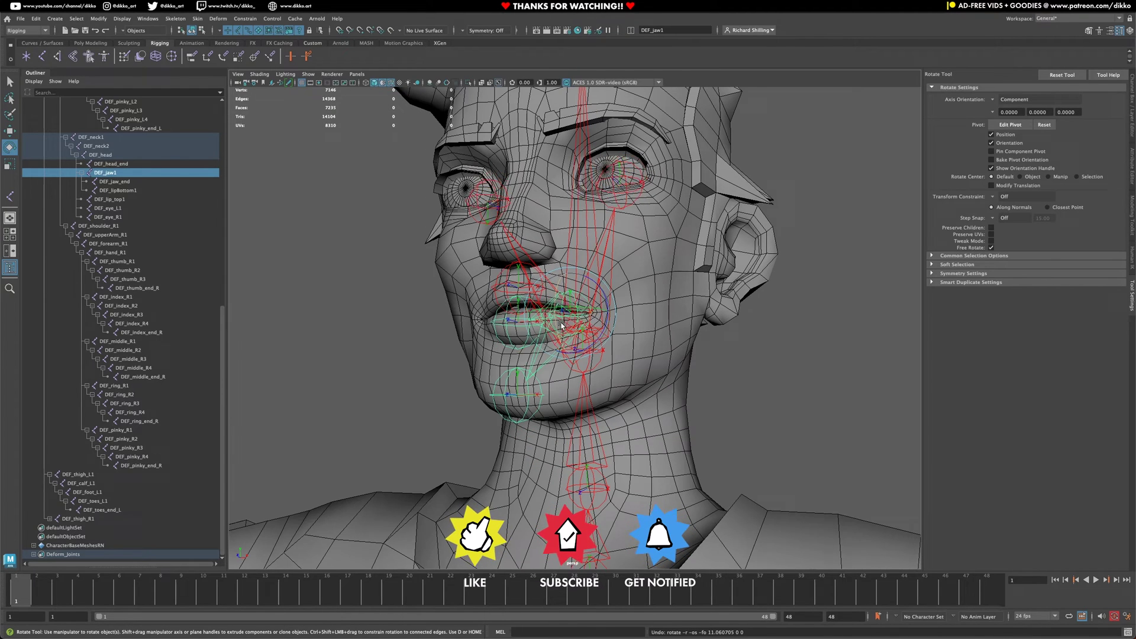
Test the upper lip's deformation by rotating and moving DEF_lip_top1, and undo both changes
scroll(562, 325, down, 1)
click(528, 286)
drag(520, 294, 524, 255)
key(ctrl+z)
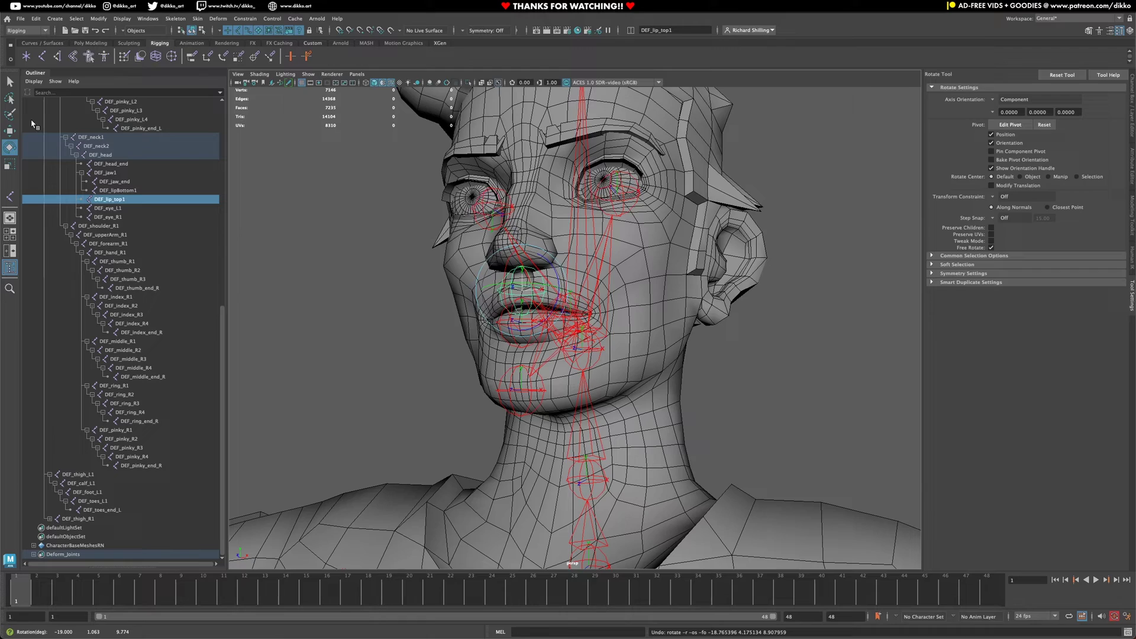
click(10, 131)
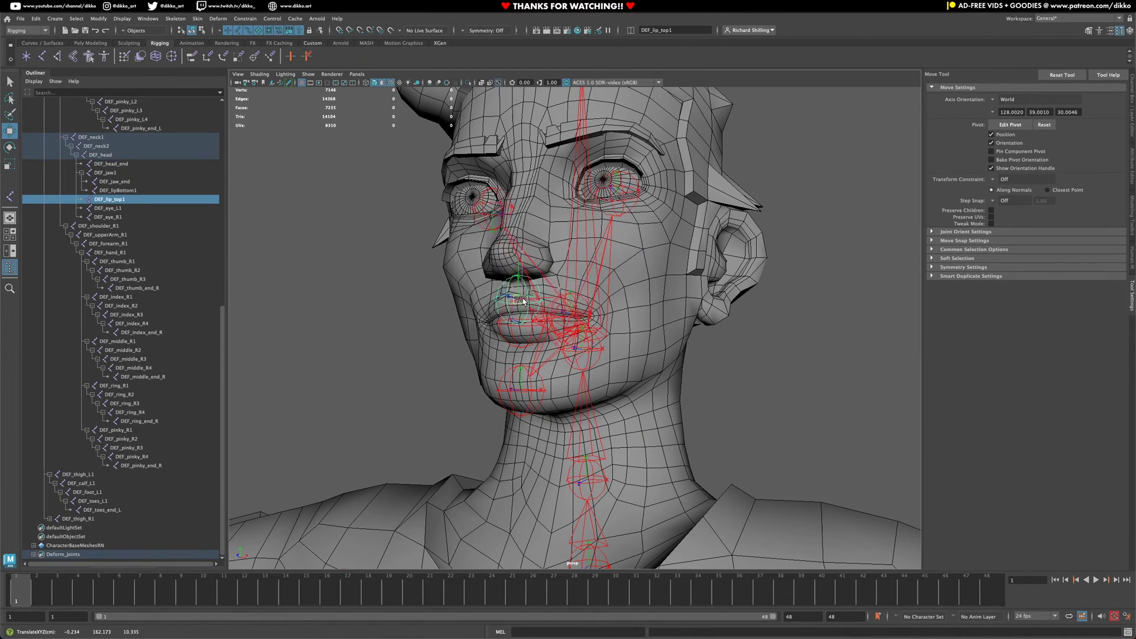
drag(528, 291, 523, 253)
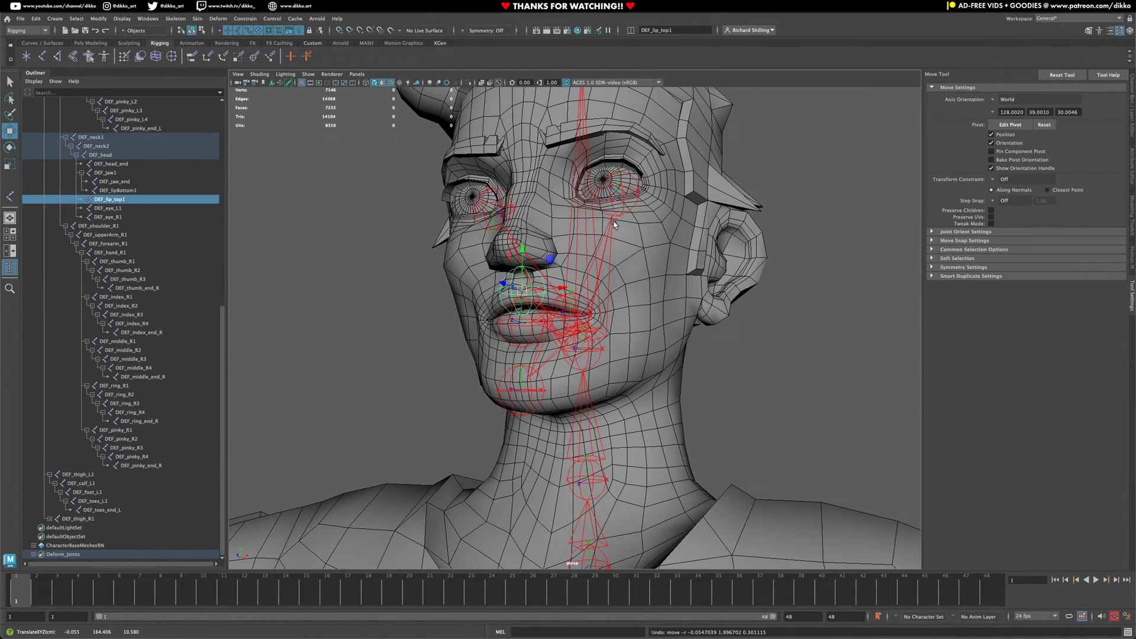
alt+drag(614, 223, 521, 311)
Test the left eye's binding by moving DEF_eye_L1 sideways, and undo the move
alt+middle_drag(503, 313, 611, 273)
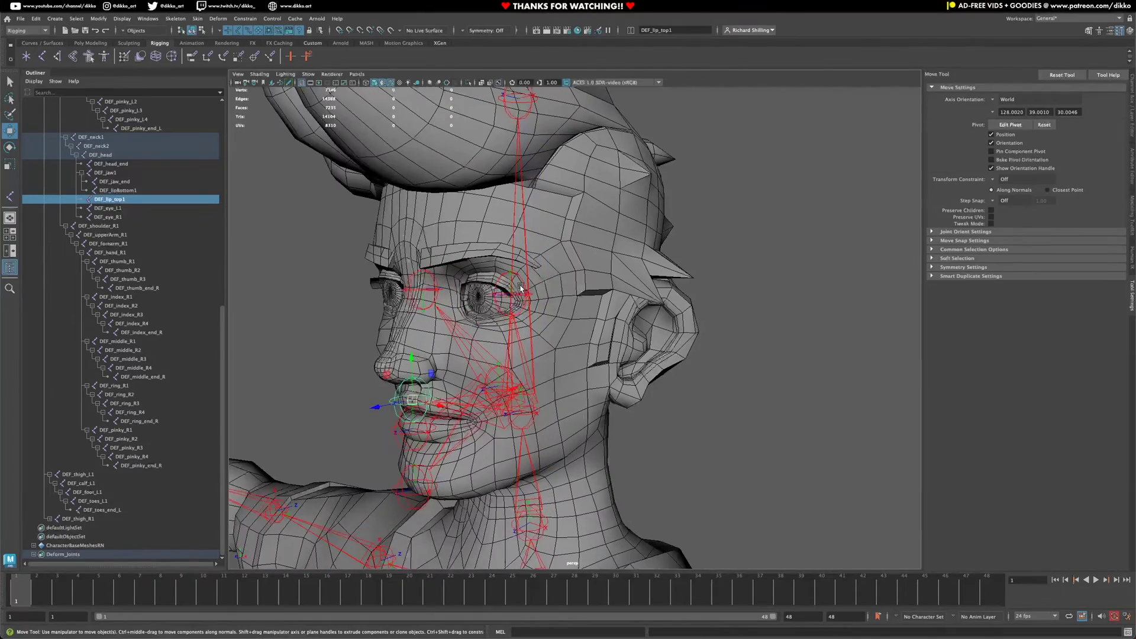
click(502, 294)
drag(542, 296, 563, 296)
key(ctrl+z)
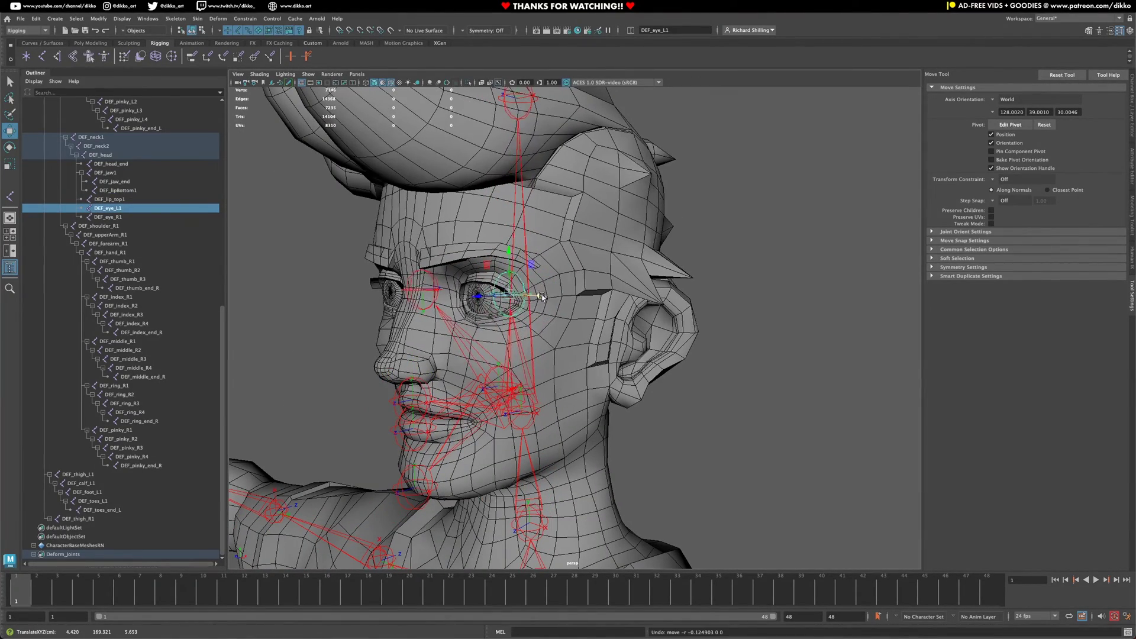
Test opening the mouth by rotating DEF_jaw1 about 22 degrees, and undo the rotation
click(457, 448)
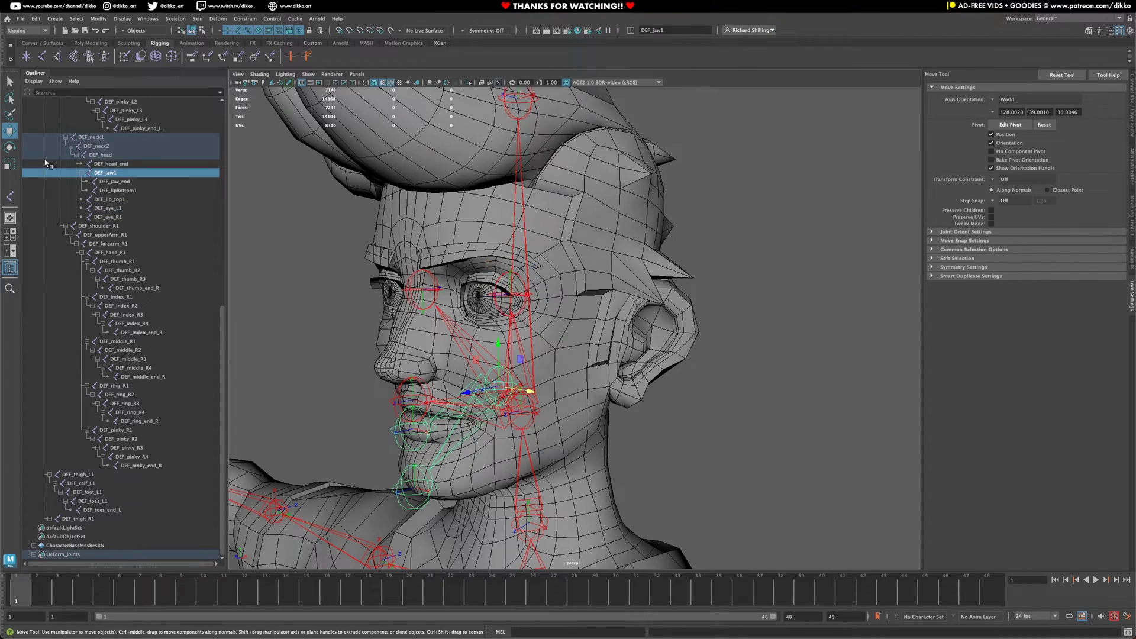
key(e)
drag(472, 366, 471, 374)
key(ctrl+z)
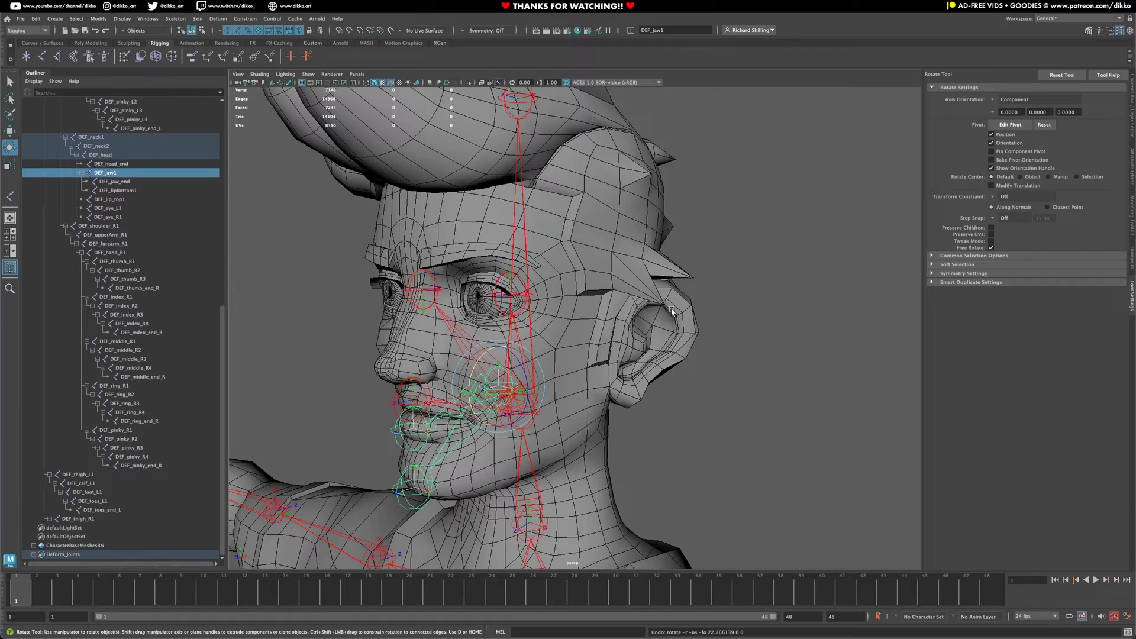
alt+drag(524, 426, 545, 428)
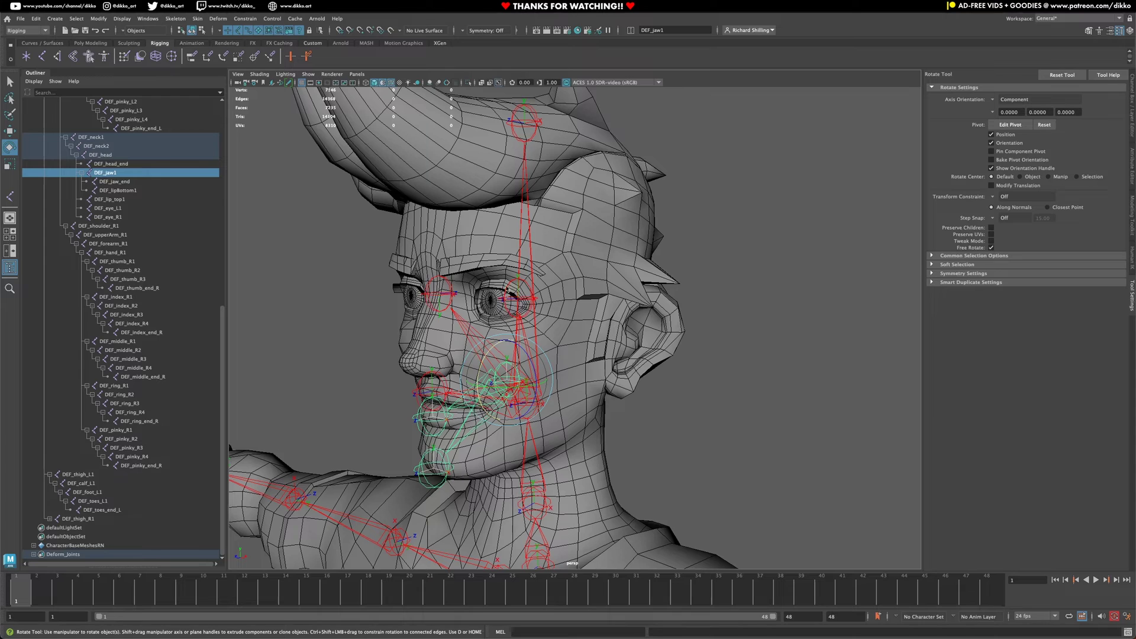
Check the eyes and head meshes under GEO_Male for skin cluster inputs
scroll(205, 203, up, 10)
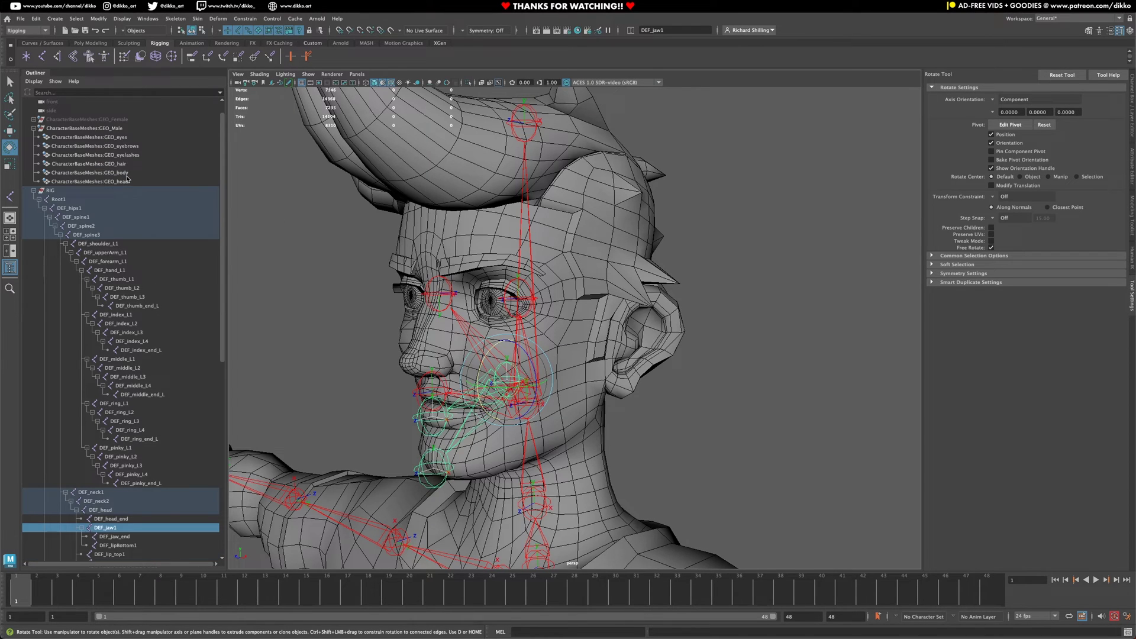
click(50, 199)
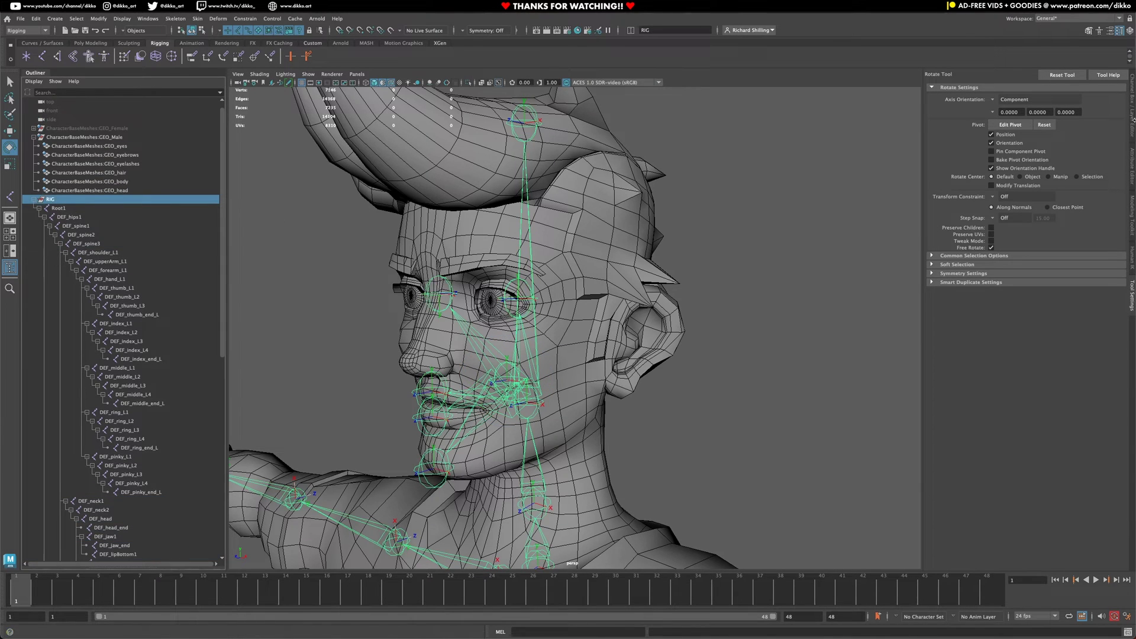
click(84, 137)
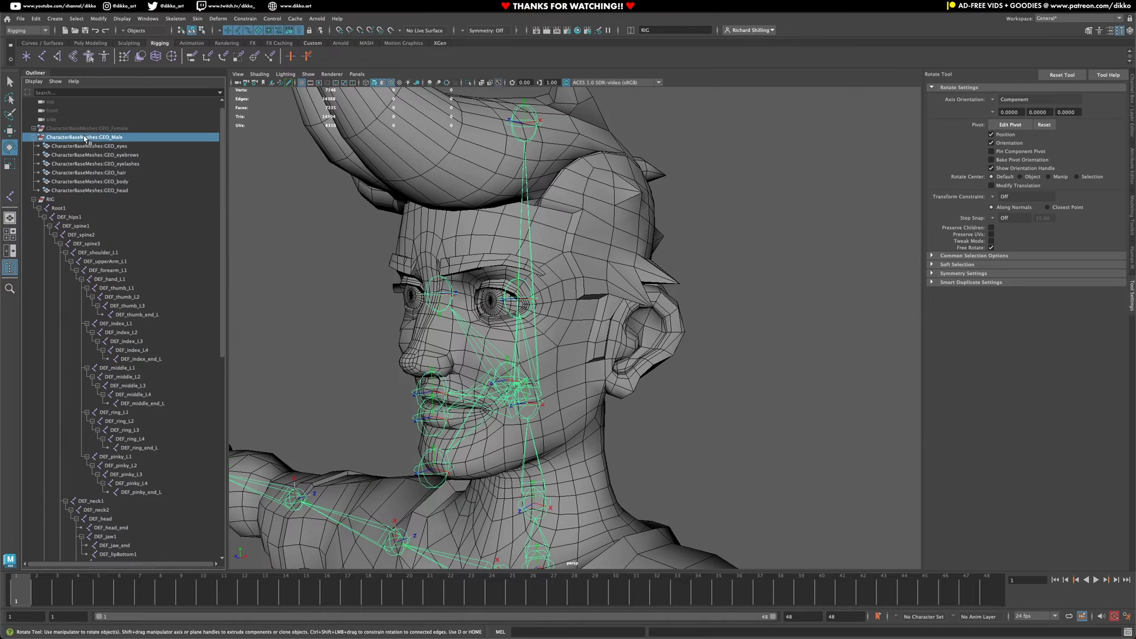
click(1133, 125)
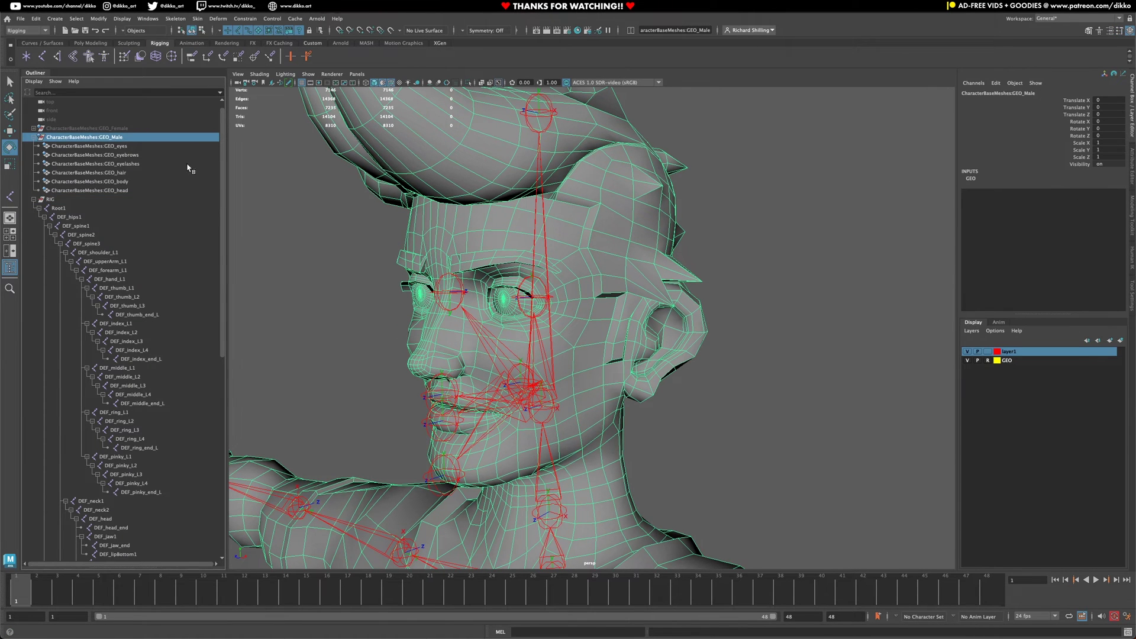
click(110, 146)
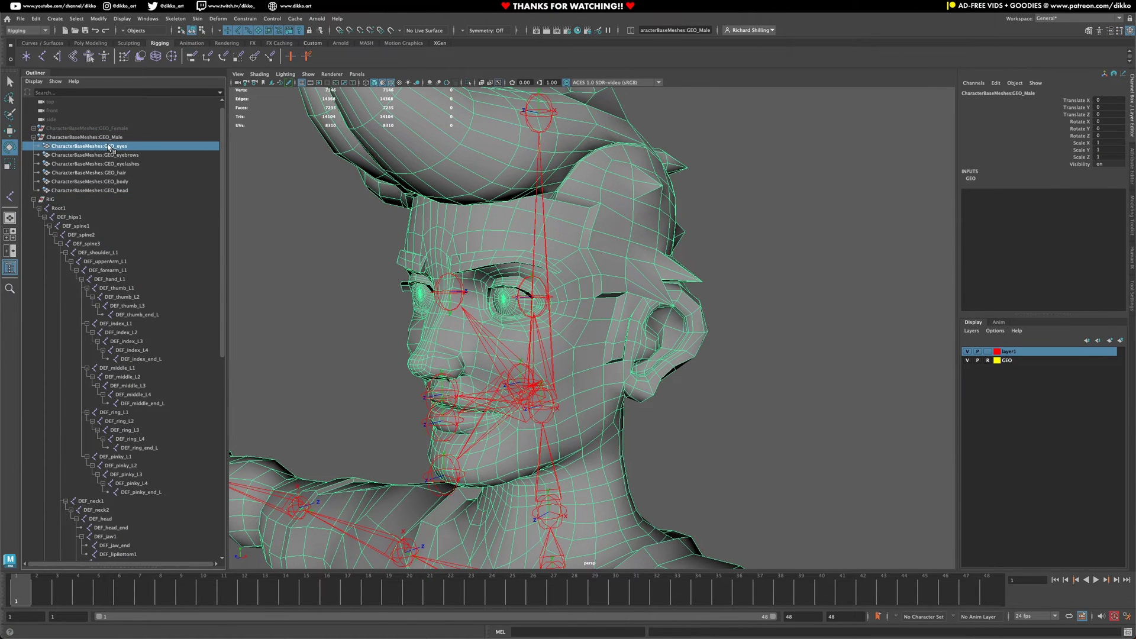
shift+click(99, 190)
Unbind the skin of the GEO_Male group with Delete history, and check the eyes and eyebrows for remaining deformer inputs
click(99, 137)
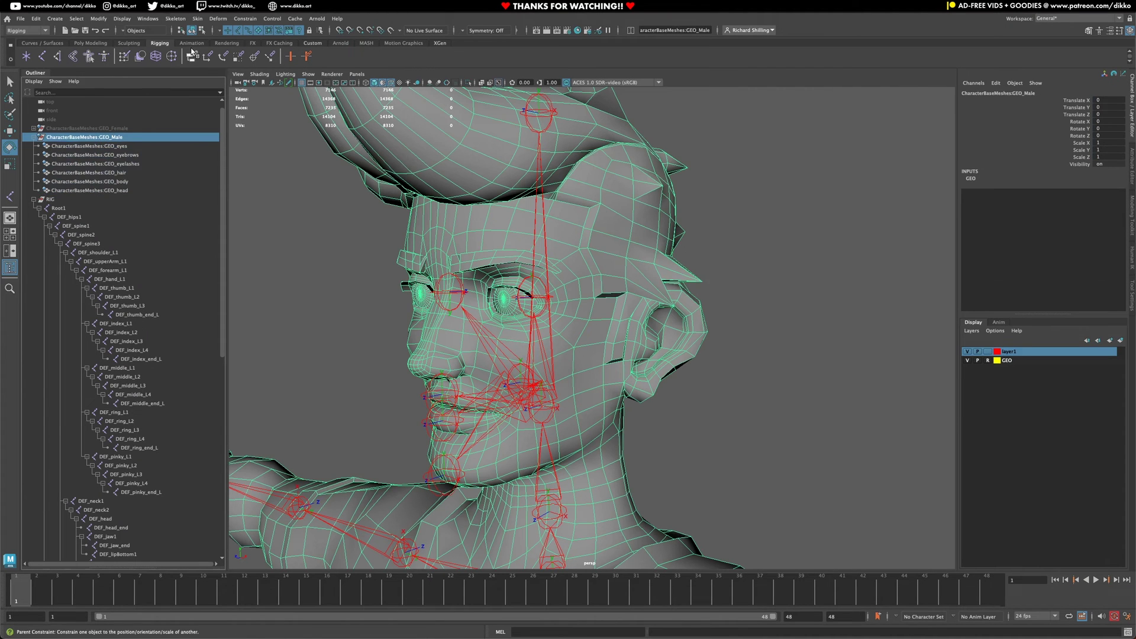
click(197, 19)
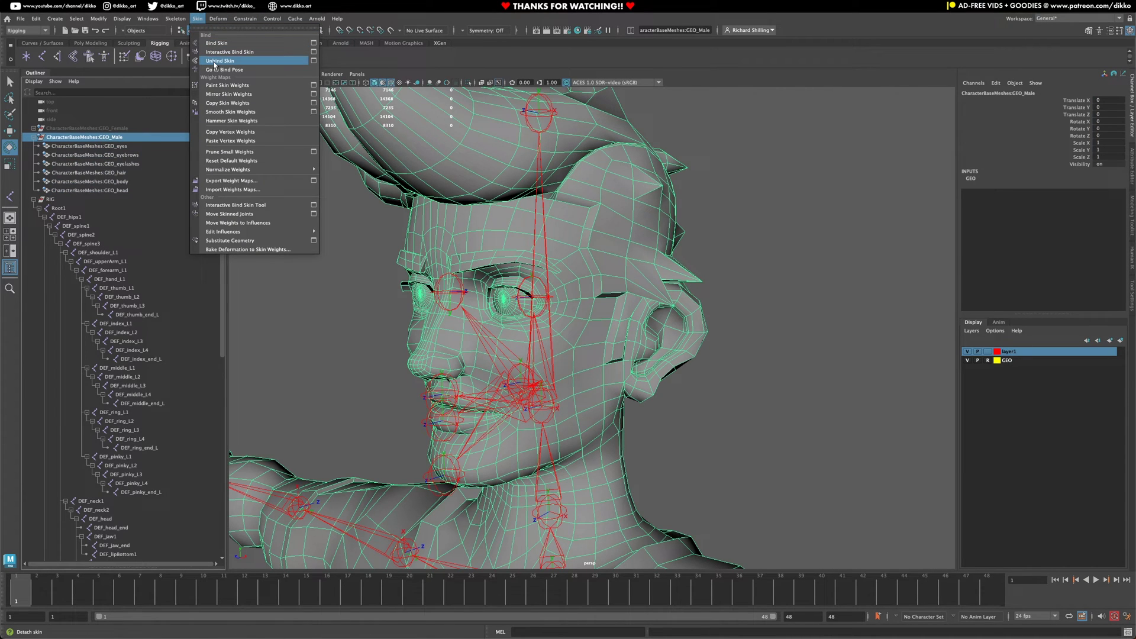
click(313, 61)
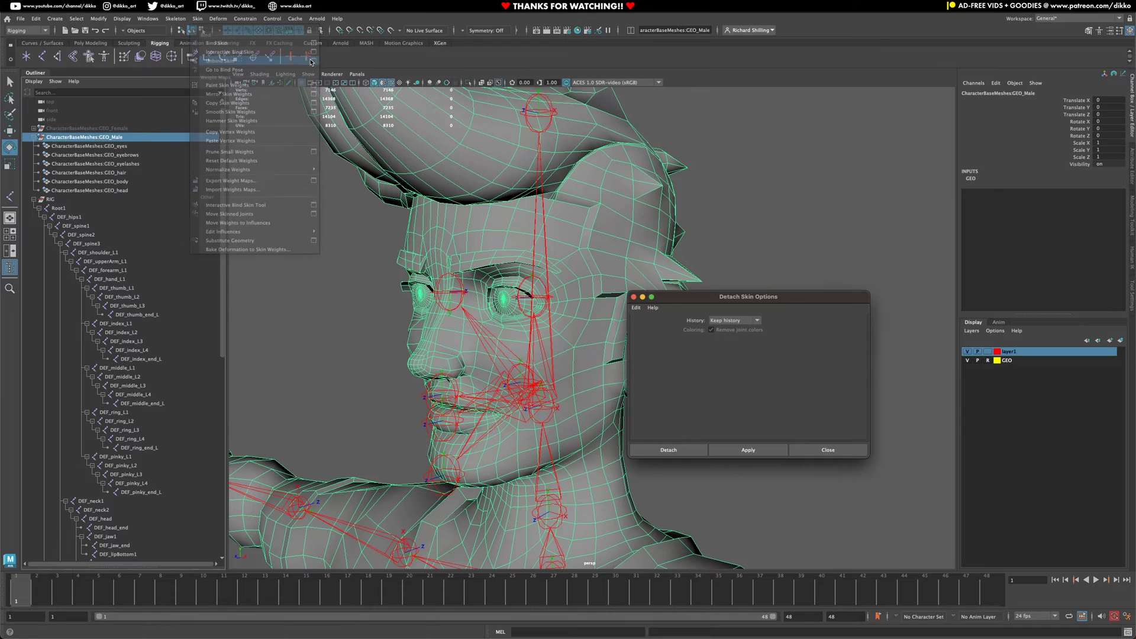
click(755, 321)
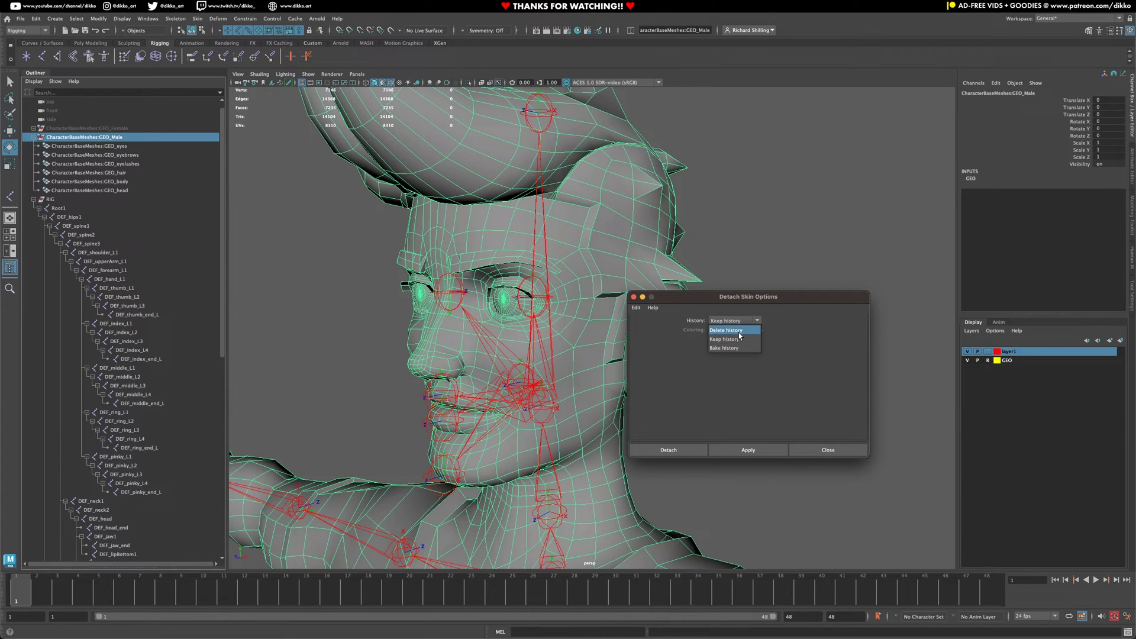
click(734, 340)
click(748, 451)
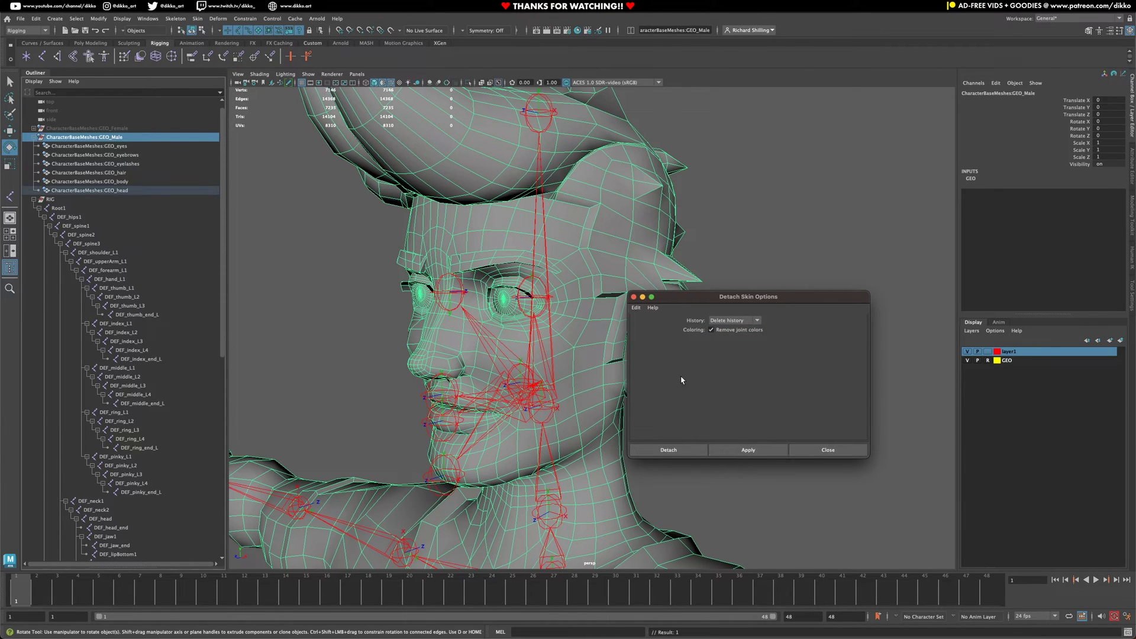
click(634, 297)
click(75, 147)
click(78, 155)
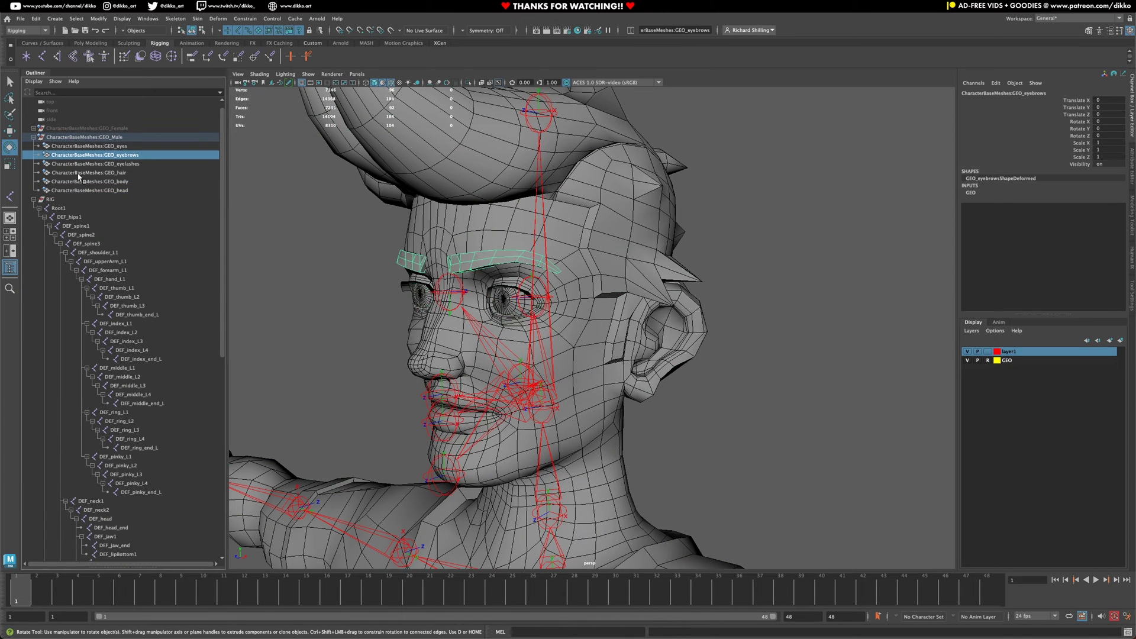
Bind GEO_Male to the joint hierarchy of DEF_hips1 using Geodesic Voxel, max influences 3 and resolution 1024
click(90, 138)
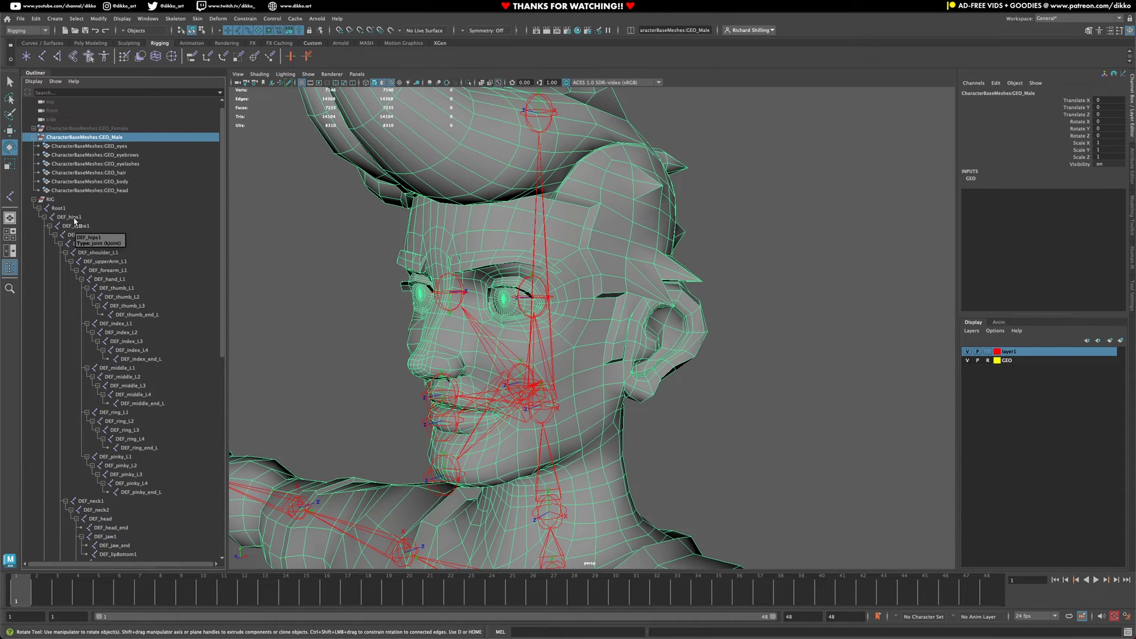
click(69, 217)
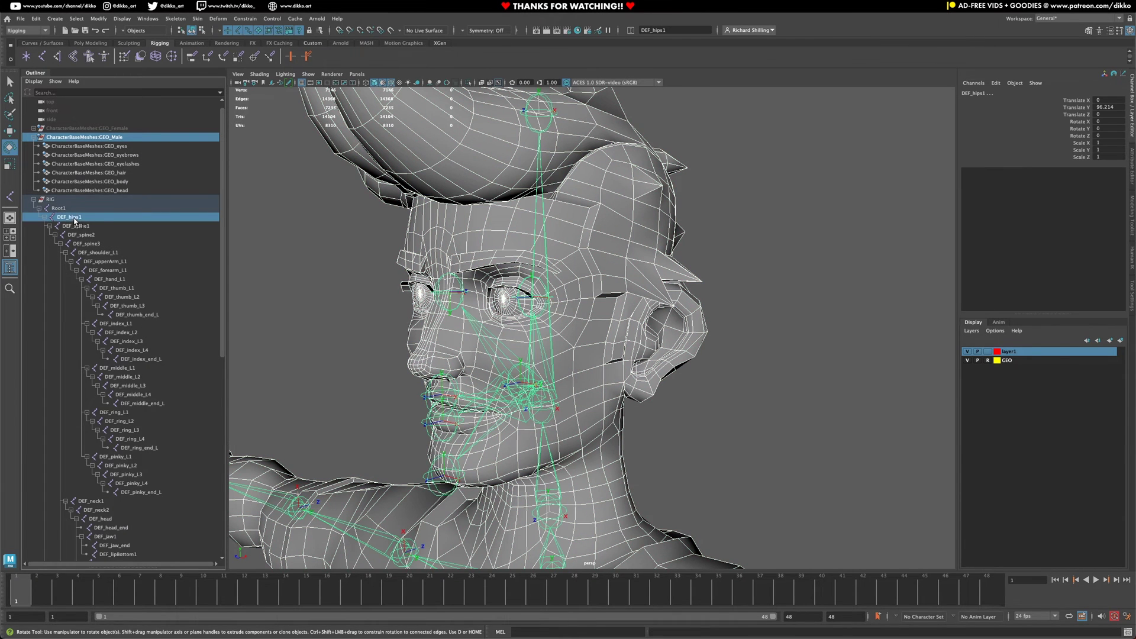
click(199, 18)
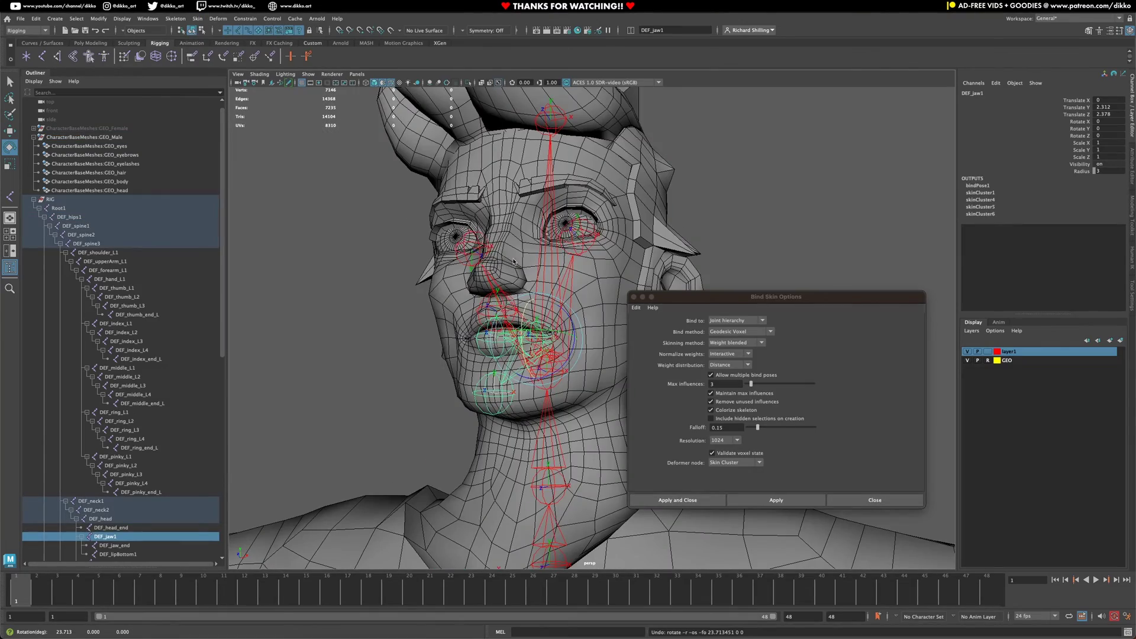
Test both eyes' binding by rotating DEF_eye_L1 and DEF_eye_R1, and return them to their rest rotation
alt+drag(513, 262, 447, 312)
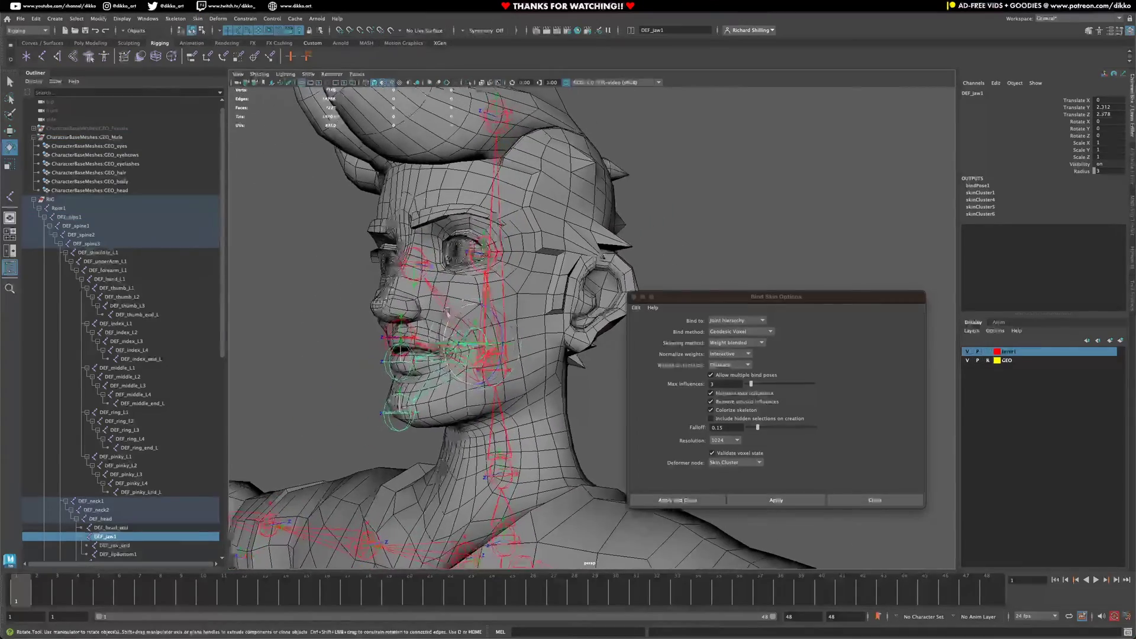
click(474, 247)
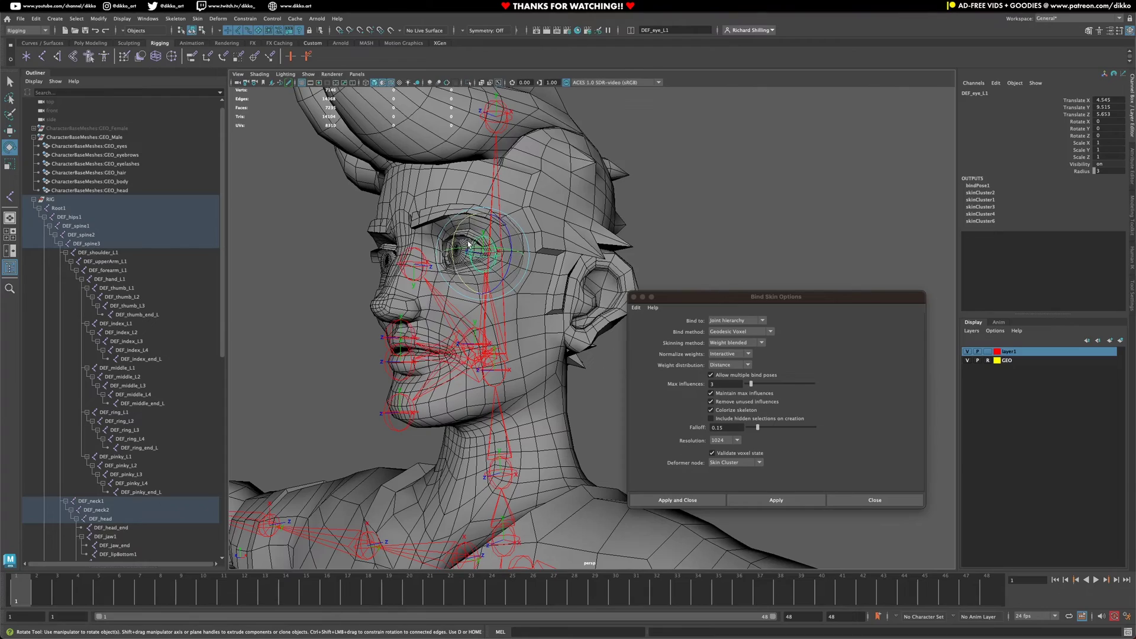
drag(468, 244, 456, 237)
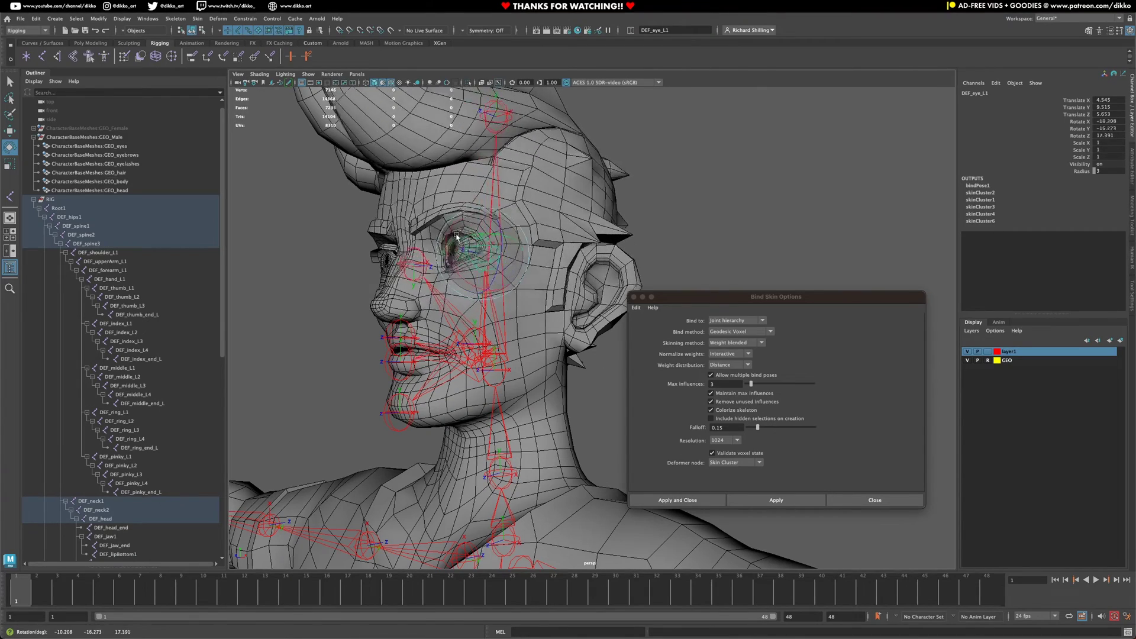
click(410, 247)
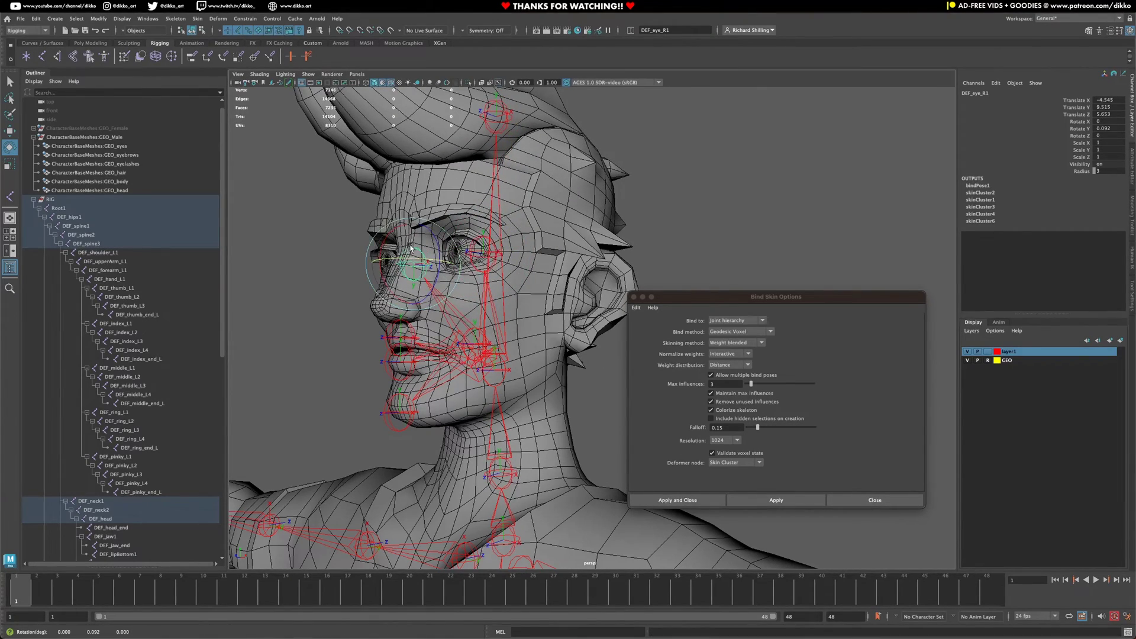
drag(404, 244, 570, 237)
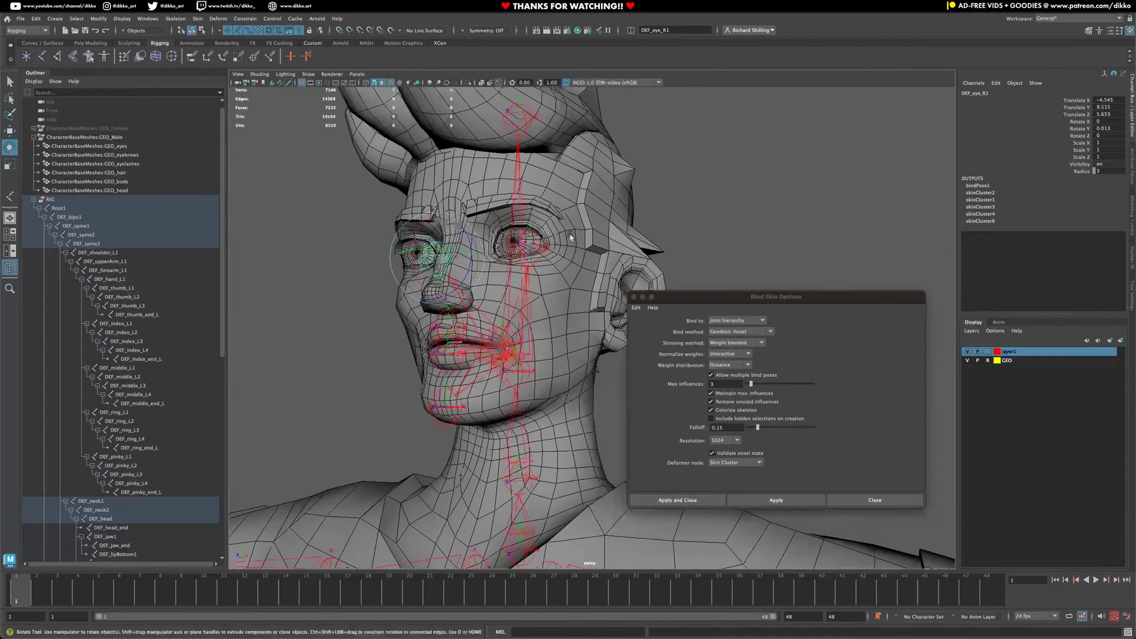
Test the jaw's deformation by rotating DEF_jaw1 open about 30 degrees, examine the open mouth, and undo the rotation
click(452, 407)
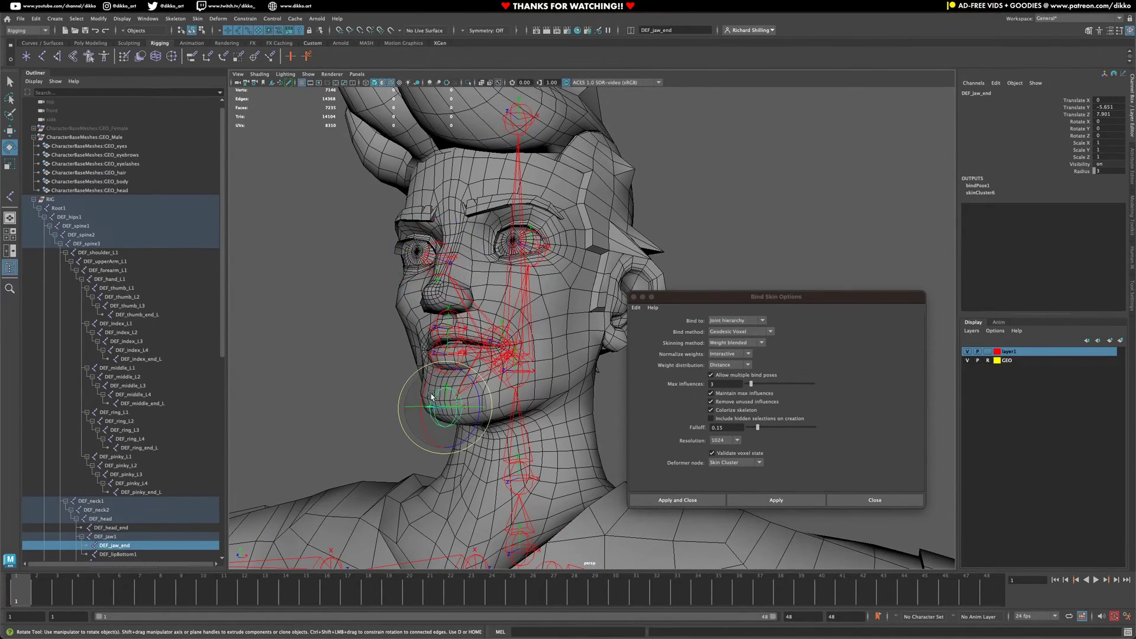
click(487, 377)
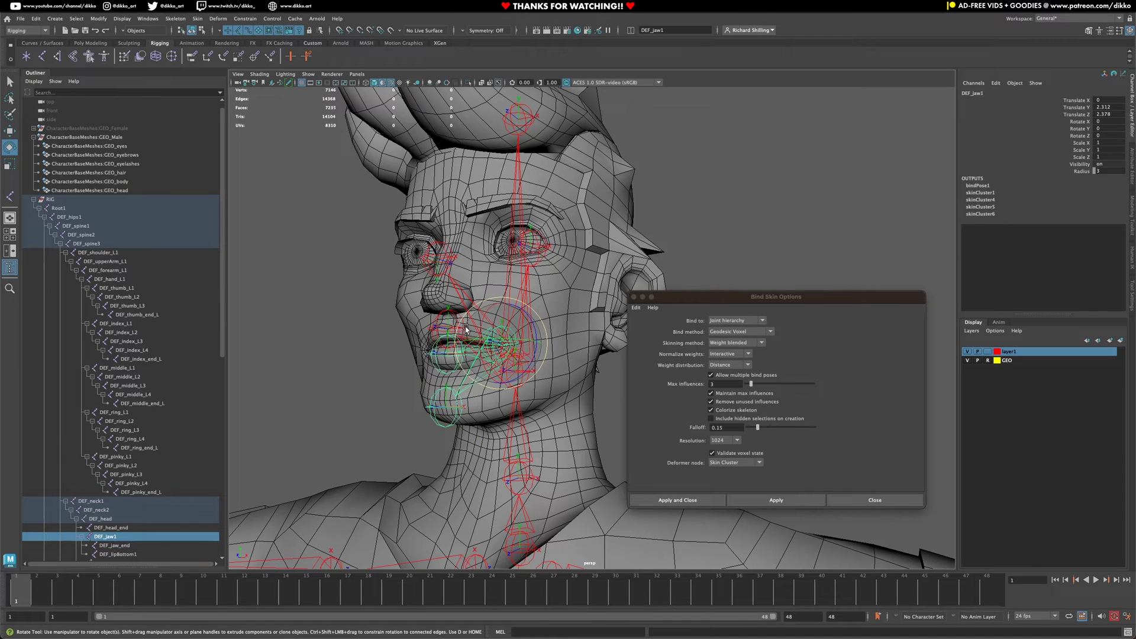
drag(480, 322, 493, 342)
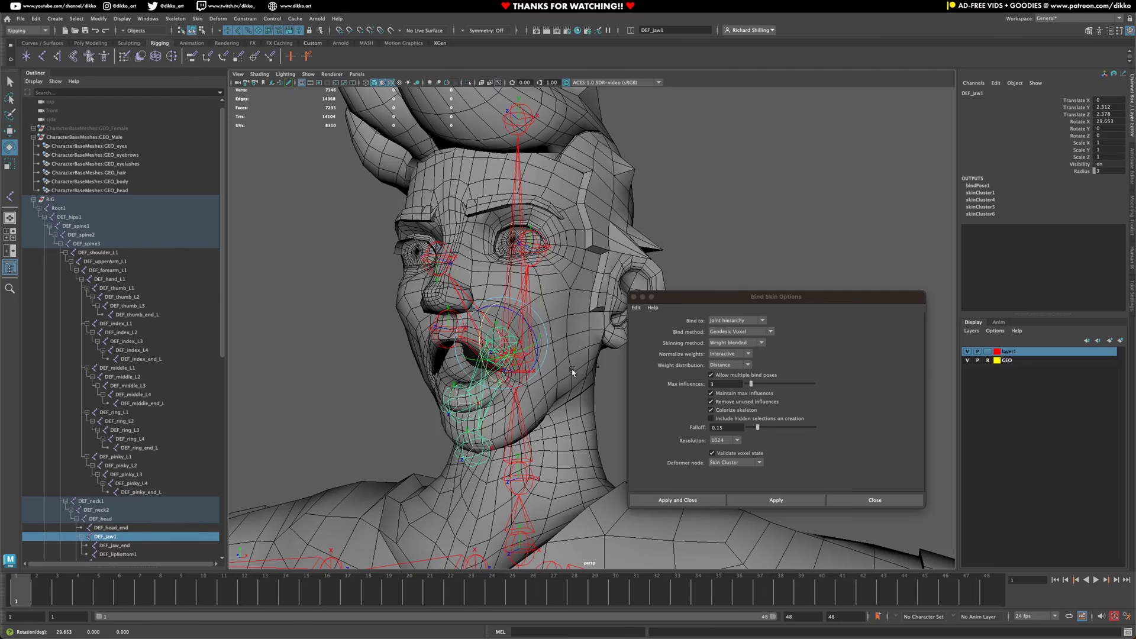
alt+drag(572, 372, 482, 358)
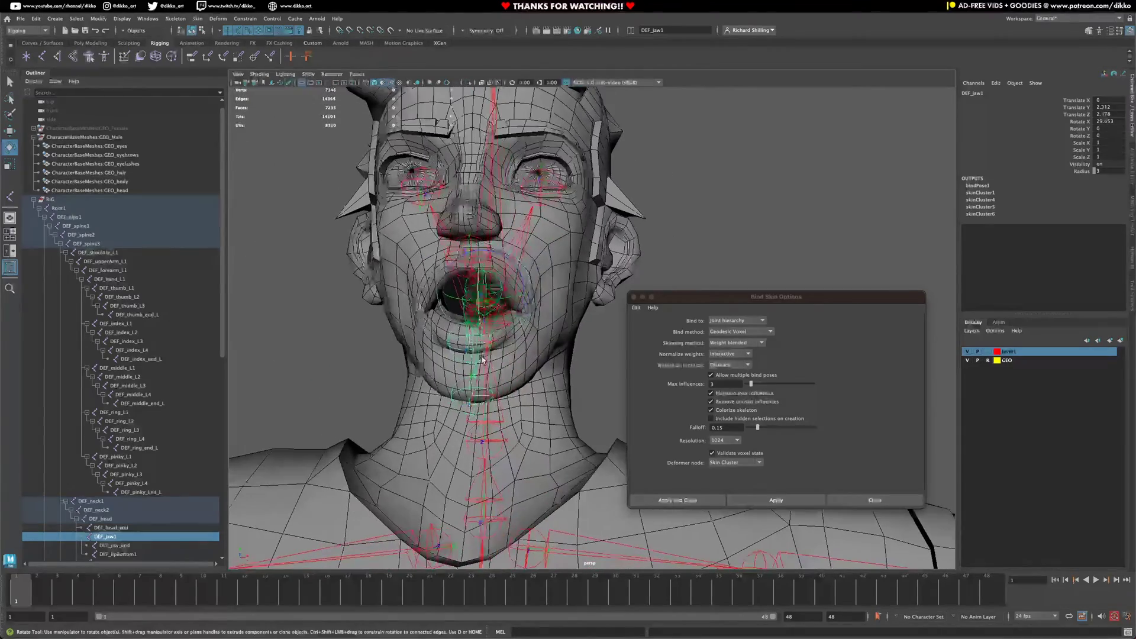
key(f)
alt+middle_drag(493, 344, 366, 432)
key(ctrl+z)
Test the left arm's deformation by rotating DEF_shoulder_L1 up about 35 degrees and rotating DEF_upperArm_L1, and undo the rotations
scroll(440, 367, down, 1)
alt+right_drag(441, 368, 406, 380)
click(475, 349)
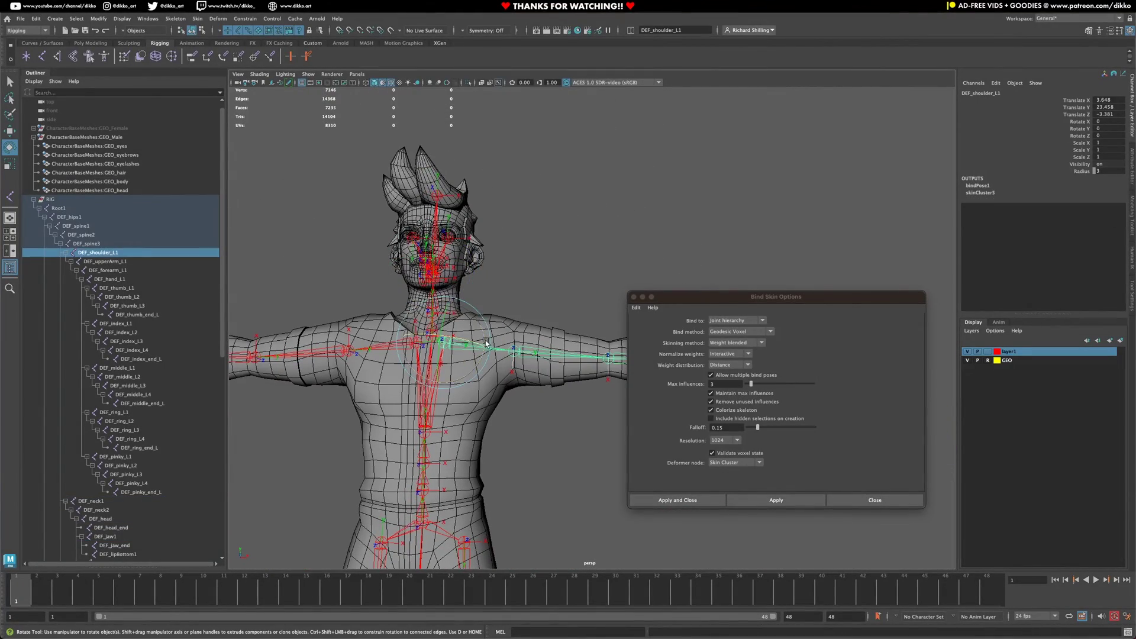
drag(475, 349, 480, 293)
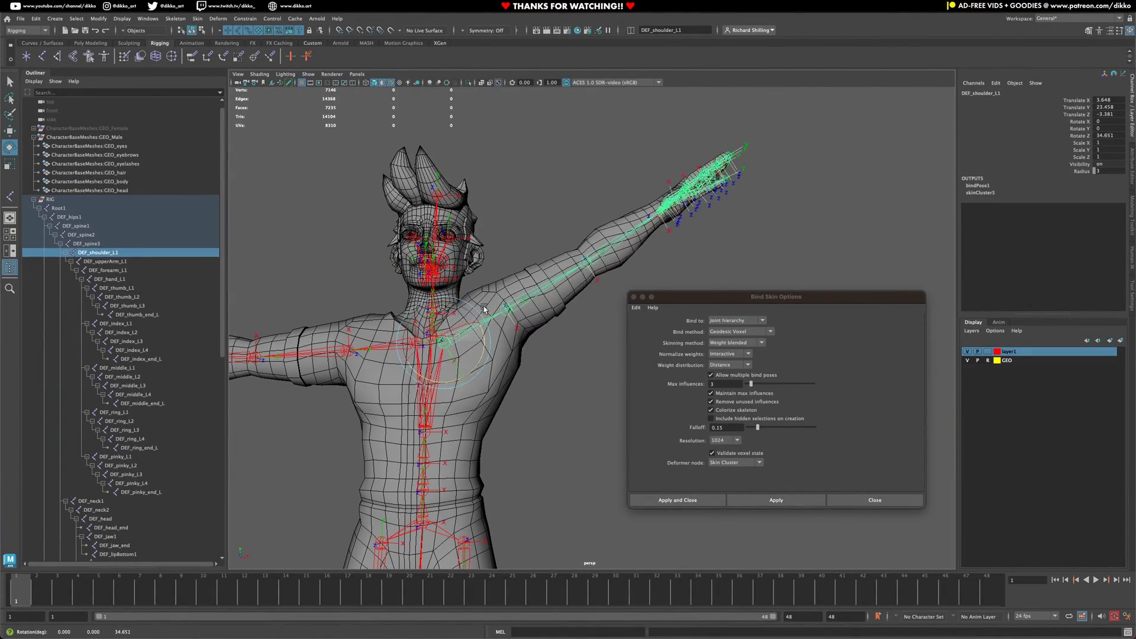
key(ctrl+z)
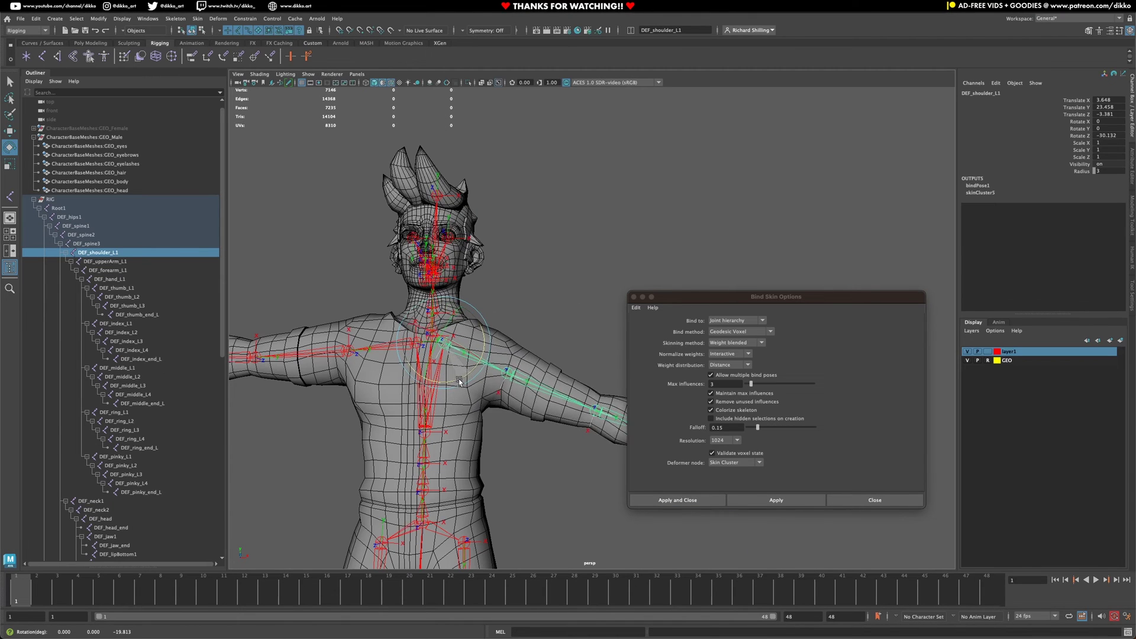
click(537, 359)
drag(536, 380, 542, 414)
key(ctrl+z)
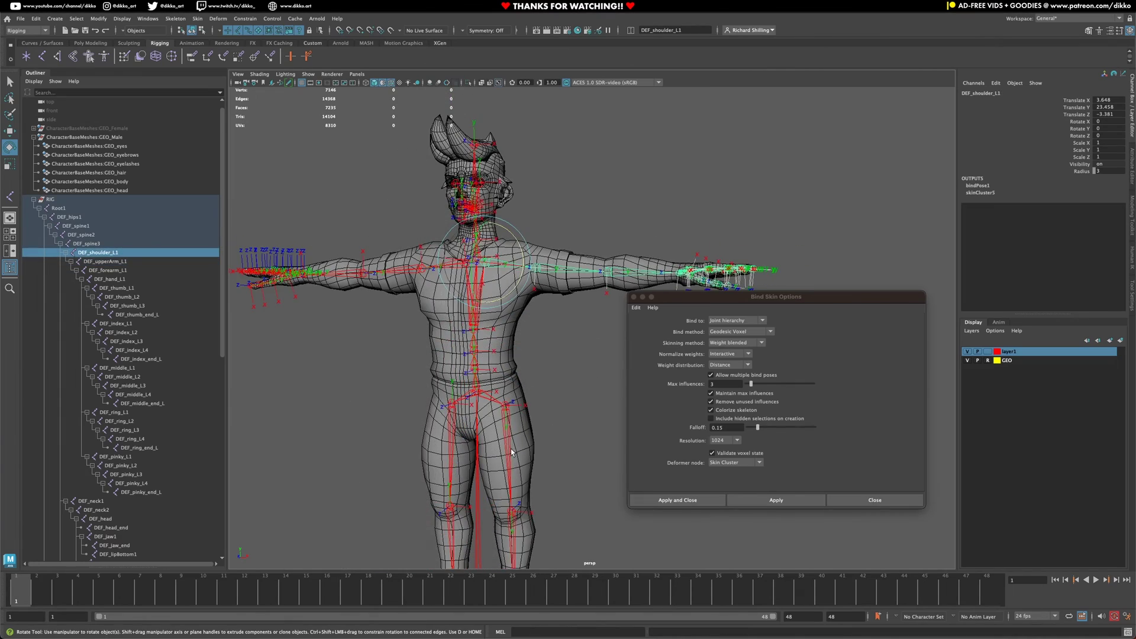
Raise the left leg sideways by rotating DEF_thigh_L1 about -74 degrees in Z, and clear the selection
alt+middle_drag(512, 465, 494, 391)
alt+drag(494, 392, 499, 397)
alt+middle_drag(499, 397, 505, 403)
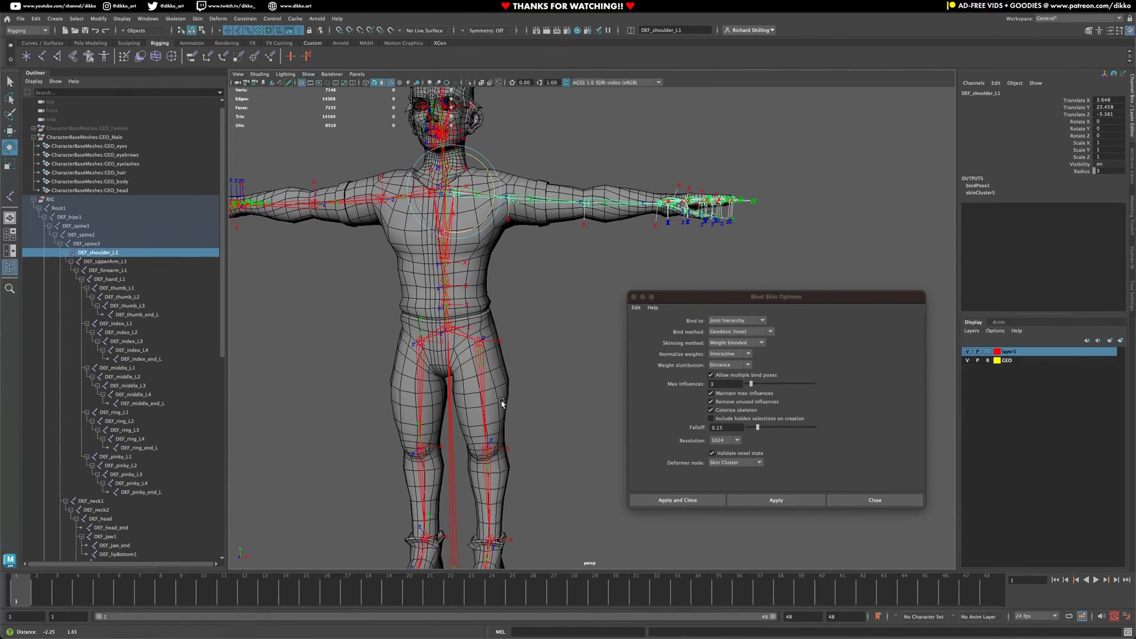
click(482, 399)
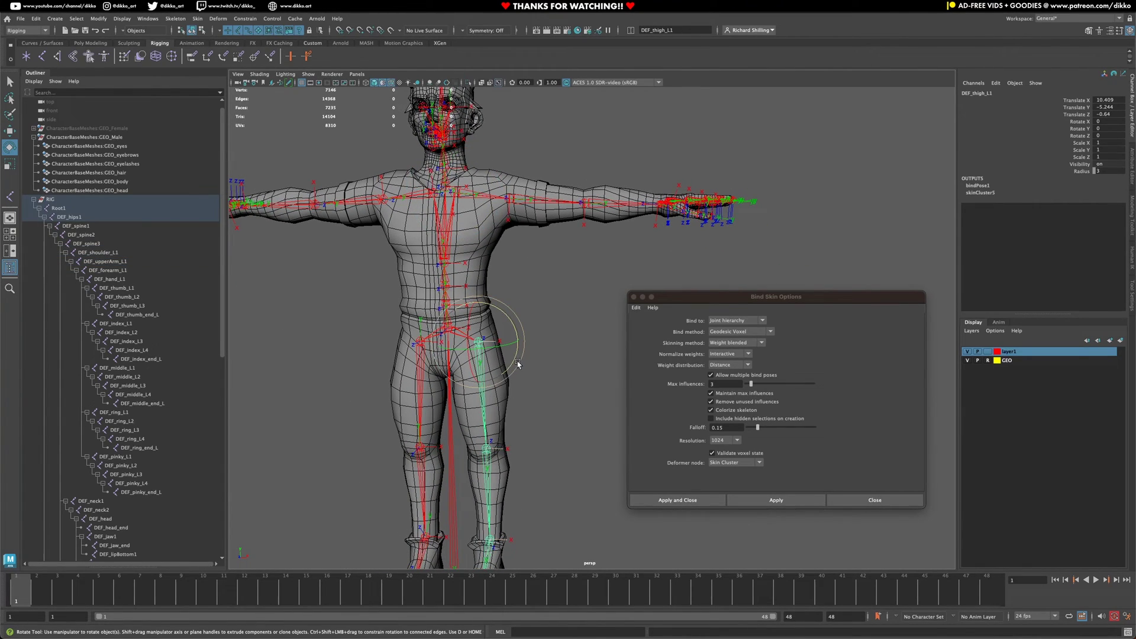
drag(518, 364, 461, 295)
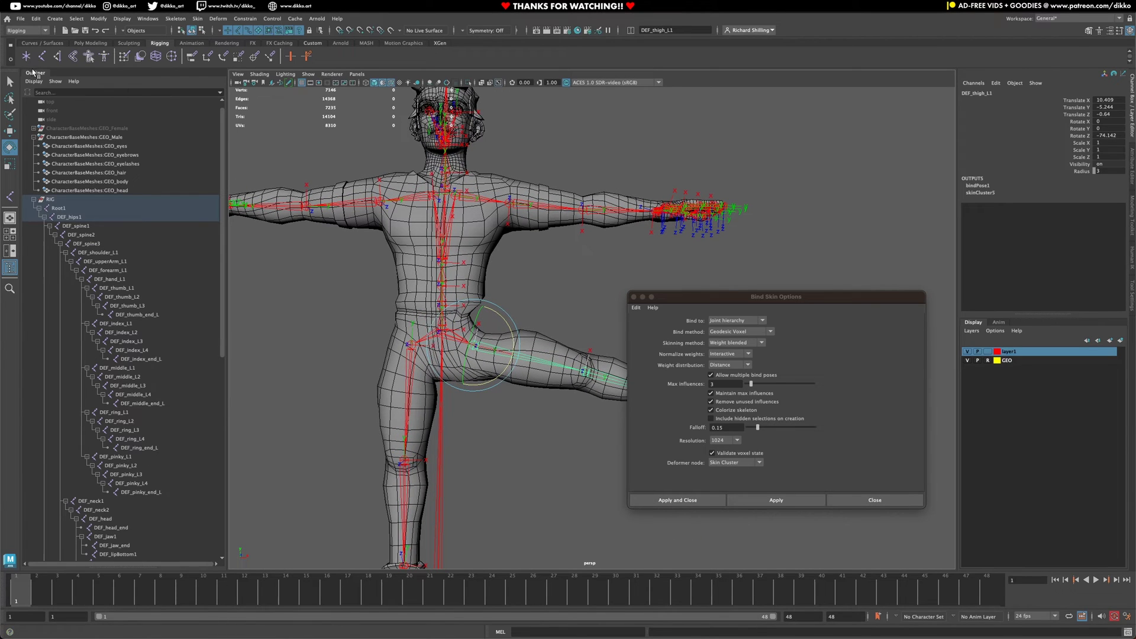
click(10, 82)
click(384, 218)
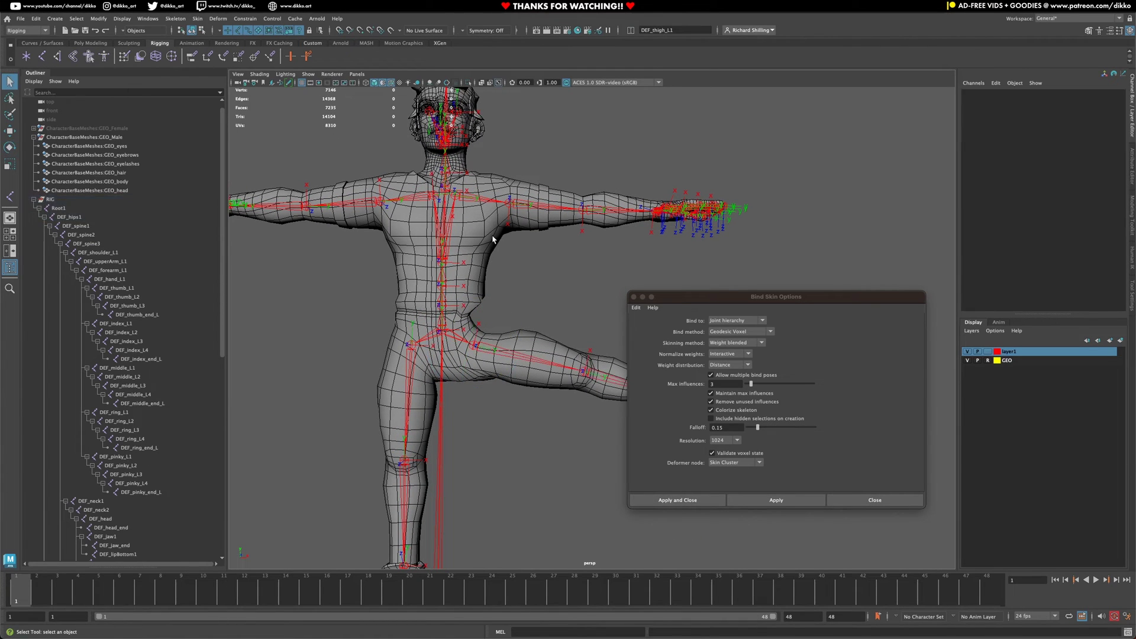
Apply a Delta Mush deformer to the GEO_Male group with 42 smoothing iterations, smoothing step 0.5 and pinned border vertices
click(92, 137)
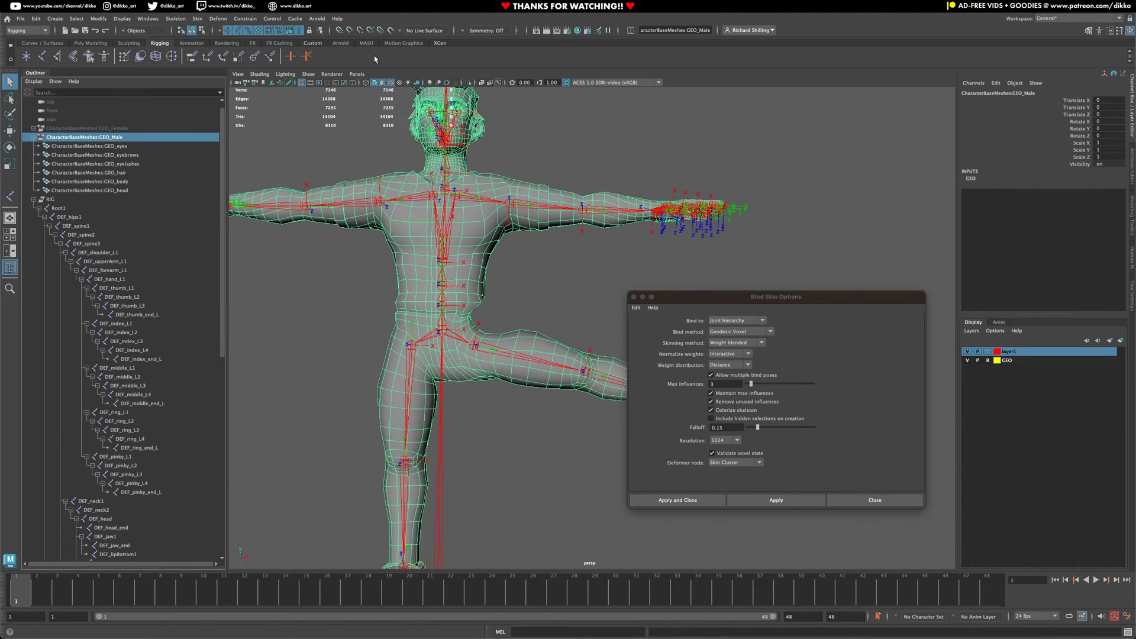
click(214, 20)
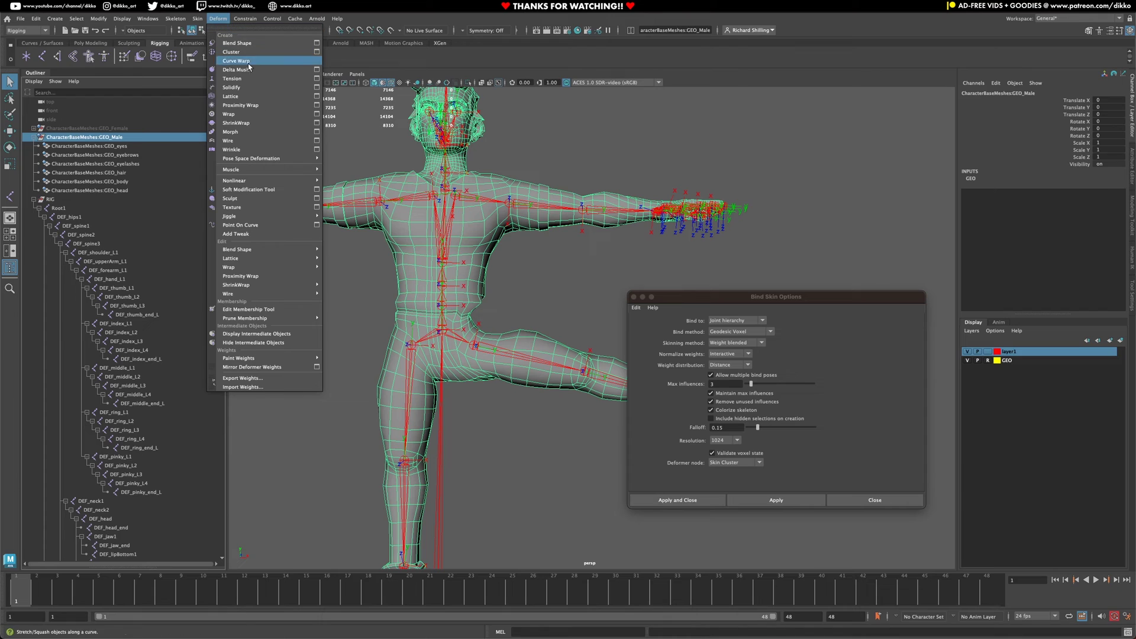
click(317, 70)
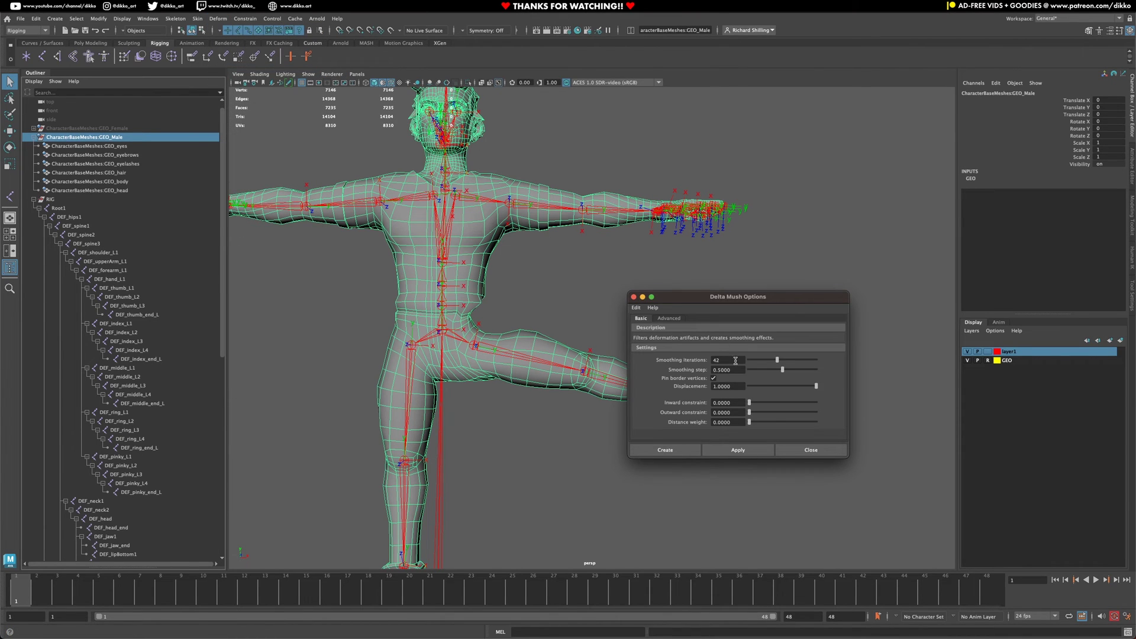
click(738, 450)
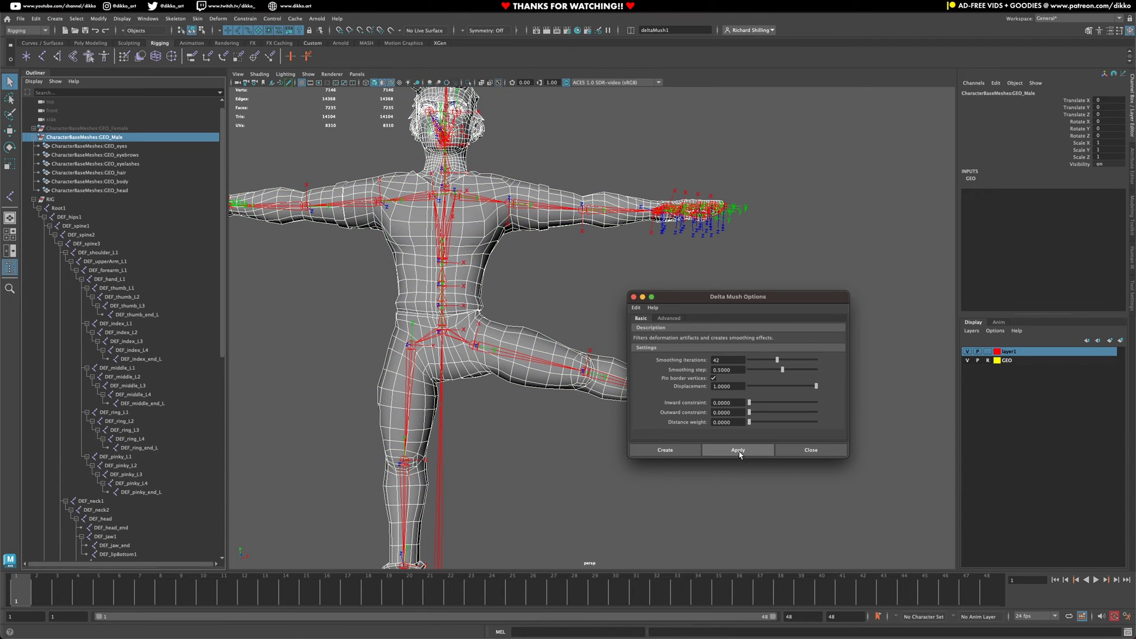
Lower the raised left leg by rotating DEF_thigh_L1, and set its Rotate Z to exactly 0
click(532, 361)
alt+drag(513, 336, 517, 347)
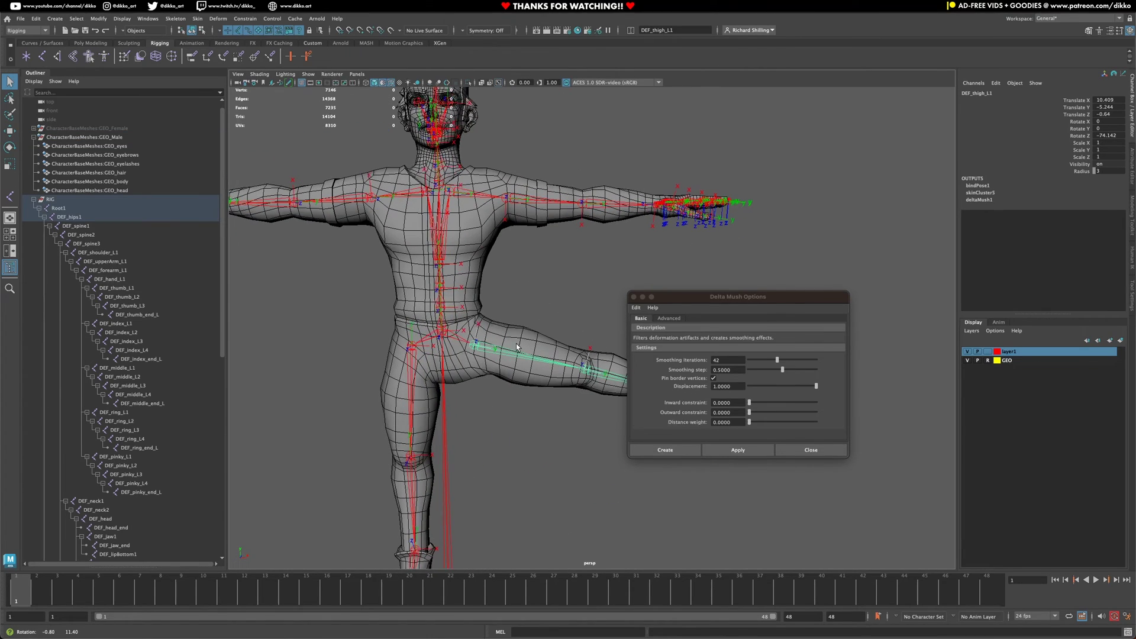
click(10, 148)
drag(506, 321, 512, 385)
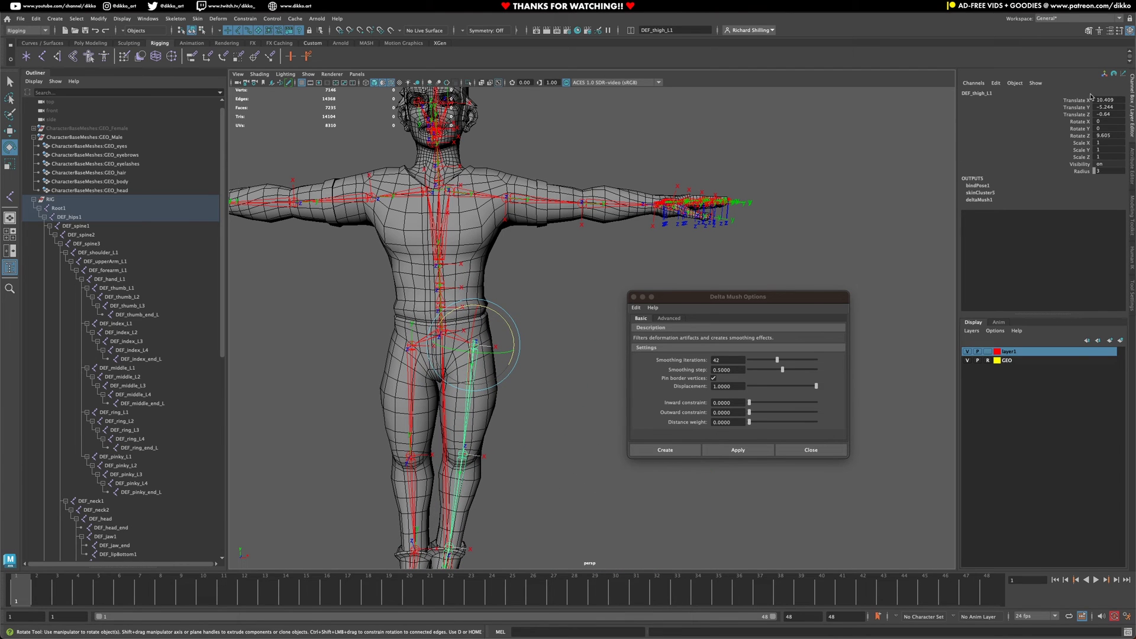
text(0)
key(Return)
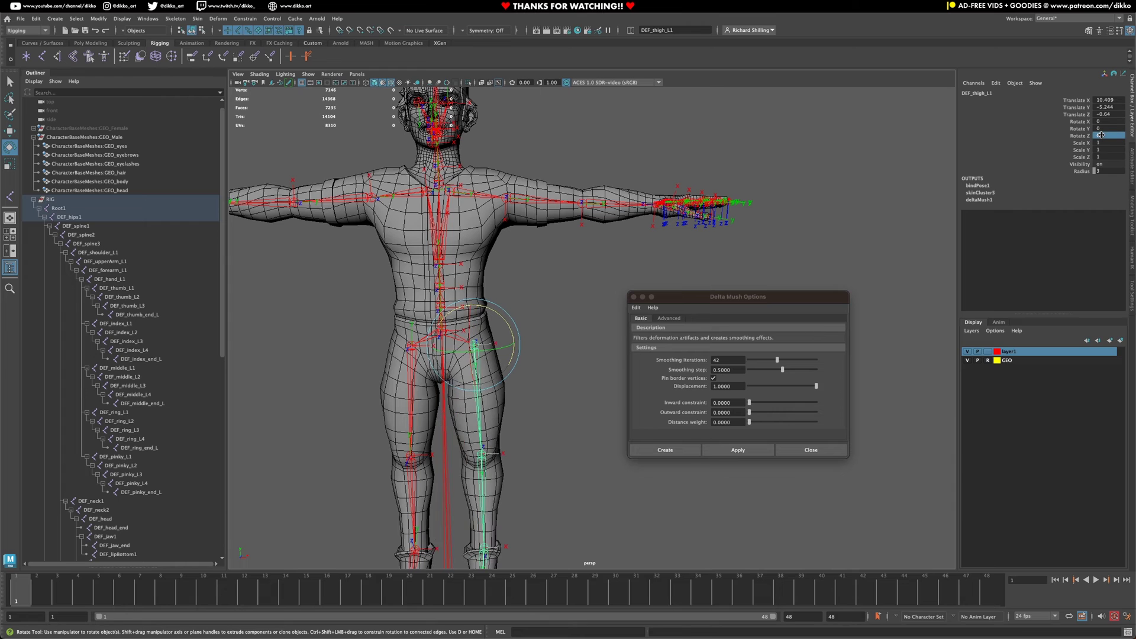
Test the smoothed left shoulder by rotating DEF_upperArm_L1 down about -70 degrees in Z, and undo the rotation
alt+middle_drag(442, 288, 478, 444)
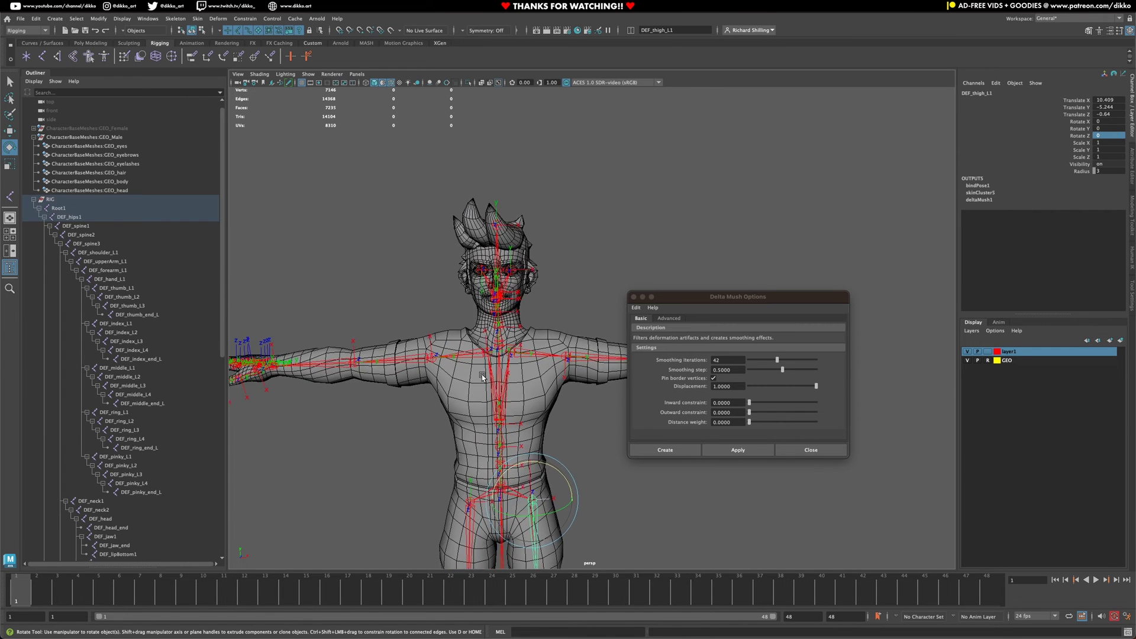
scroll(479, 368, up, 10)
scroll(503, 449, down, 10)
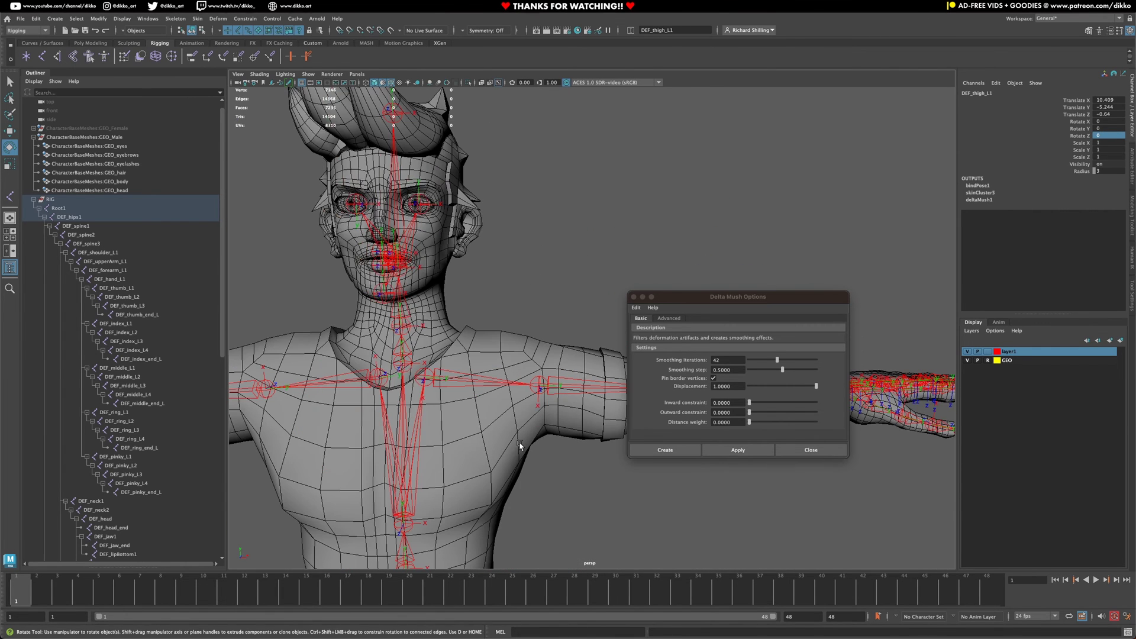
click(550, 389)
key(f)
drag(476, 300, 492, 344)
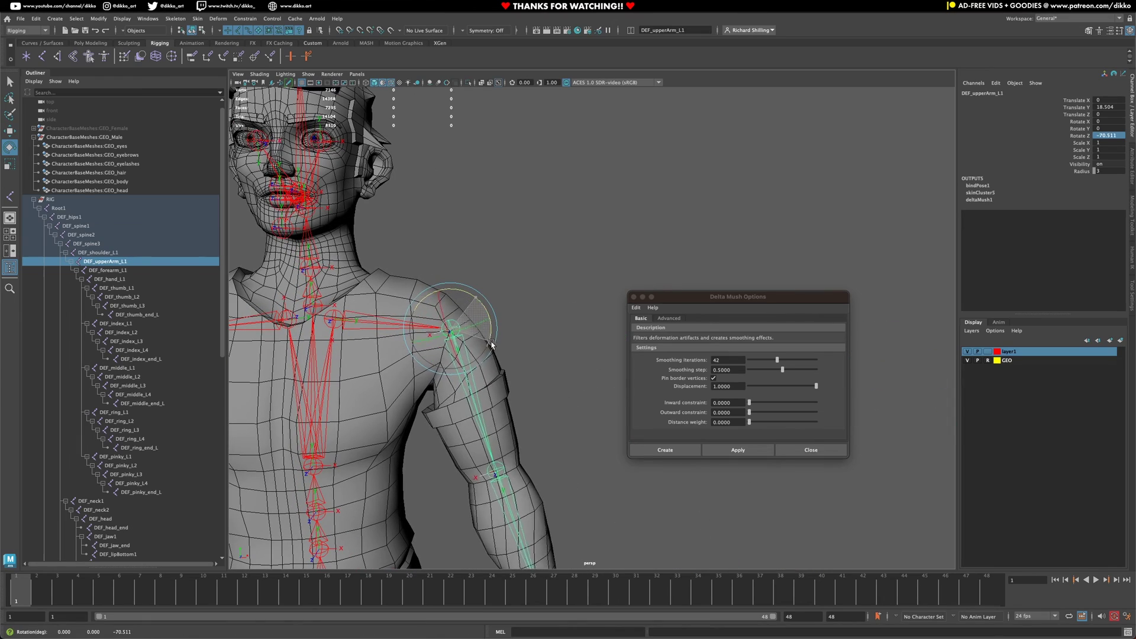
scroll(492, 345, down, 3)
key(ctrl+z)
scroll(455, 265, up, 2)
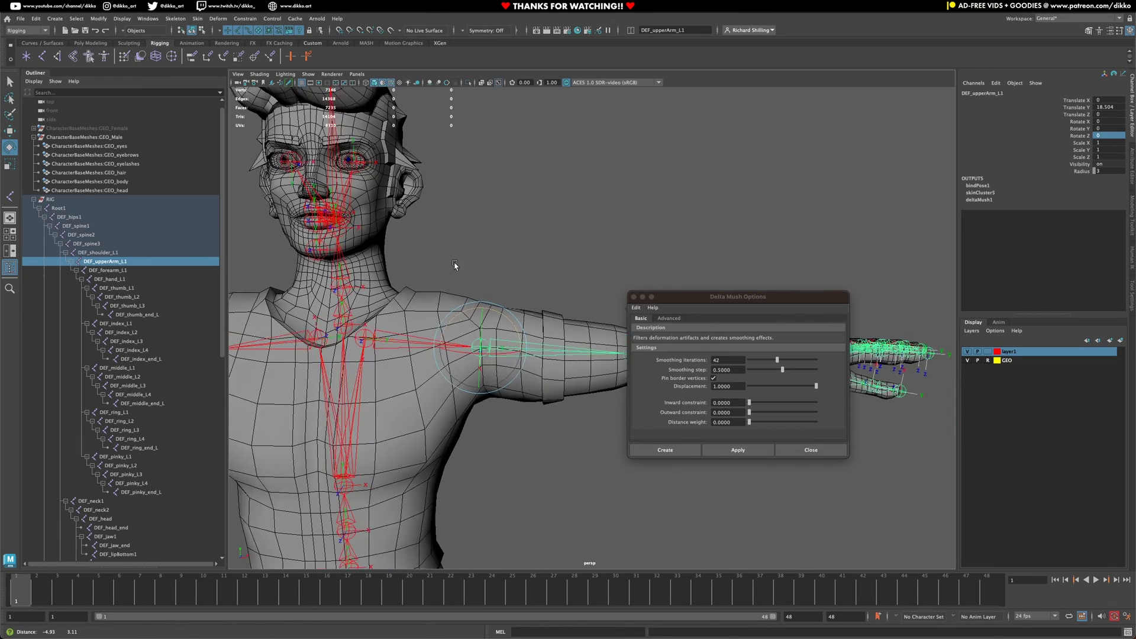
Repeat the left shoulder test with DEF_upperArm_L1 rotated about -84 degrees in Z, and undo the rotation
alt+middle_drag(455, 265, 560, 322)
scroll(464, 338, up, 1)
click(495, 405)
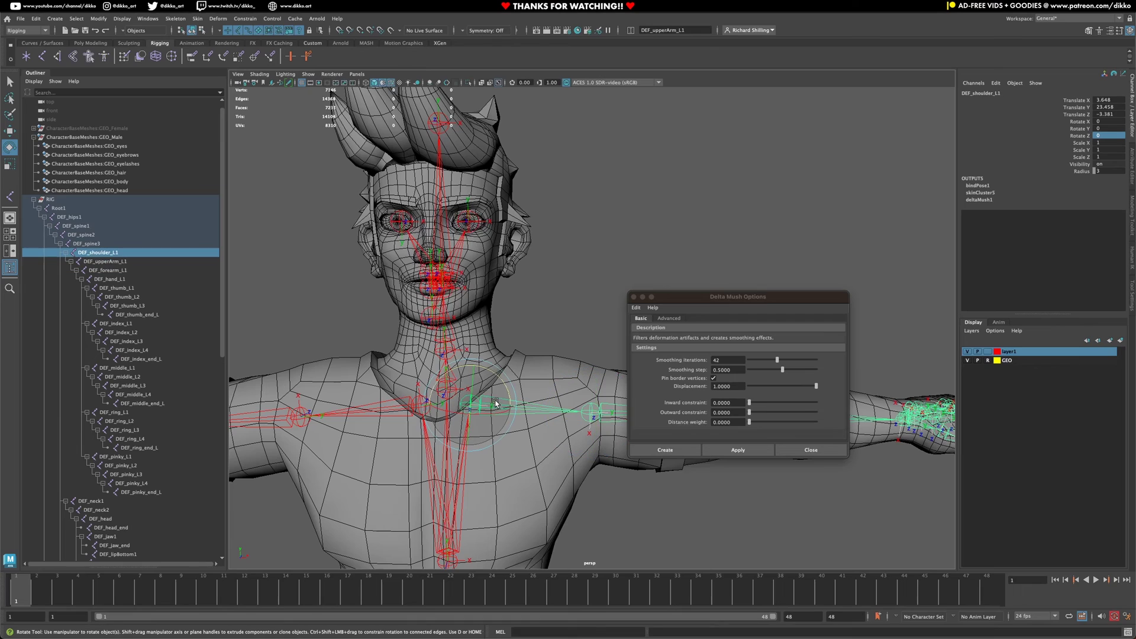
alt+middle_drag(605, 388, 496, 338)
click(497, 342)
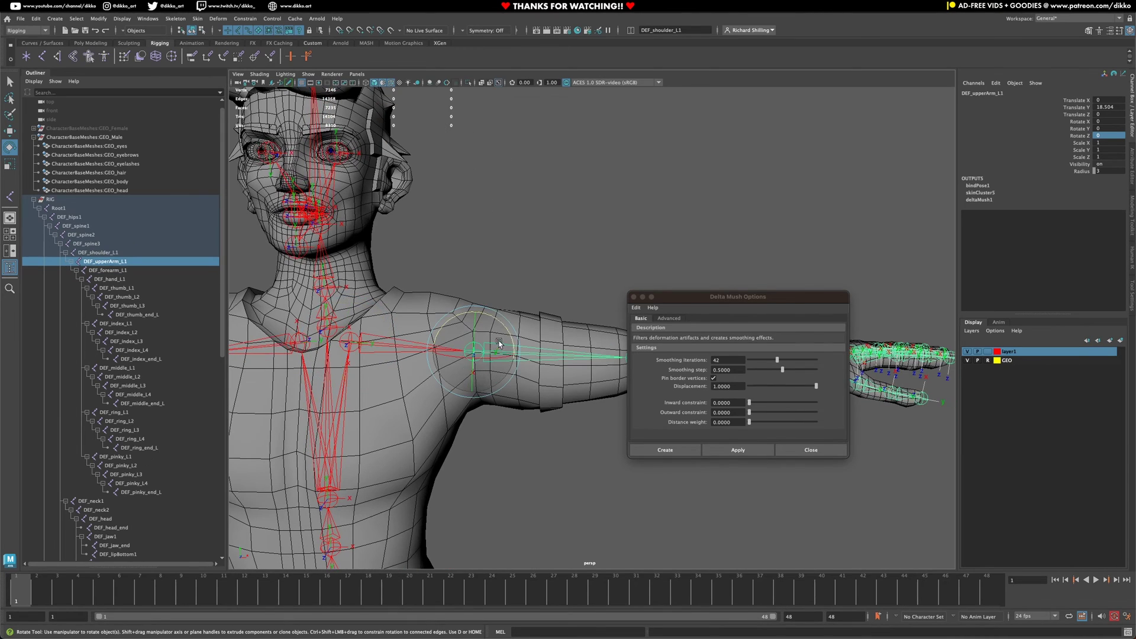
drag(498, 323, 524, 387)
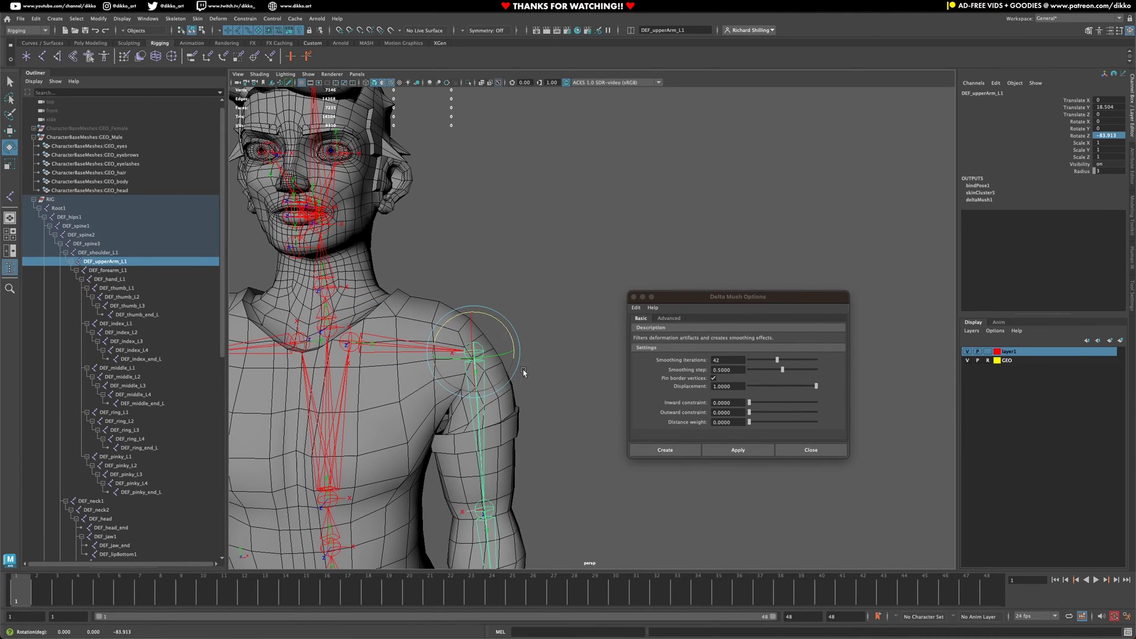
key(ctrl+z)
Test the smoothed mouth by rotating DEF_jaw1 open about 26 degrees in X, examine the face, and undo the rotation
alt+middle_drag(424, 235, 527, 378)
alt+drag(343, 348, 287, 349)
alt+middle_drag(364, 331, 403, 317)
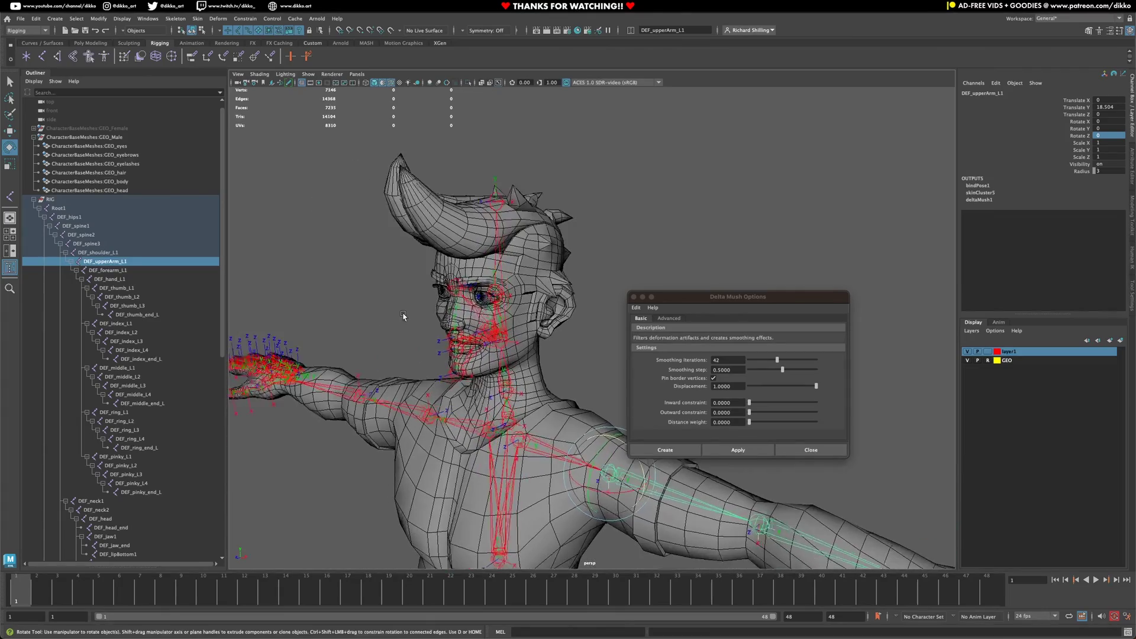
scroll(405, 299, up, 4)
alt+drag(408, 284, 482, 326)
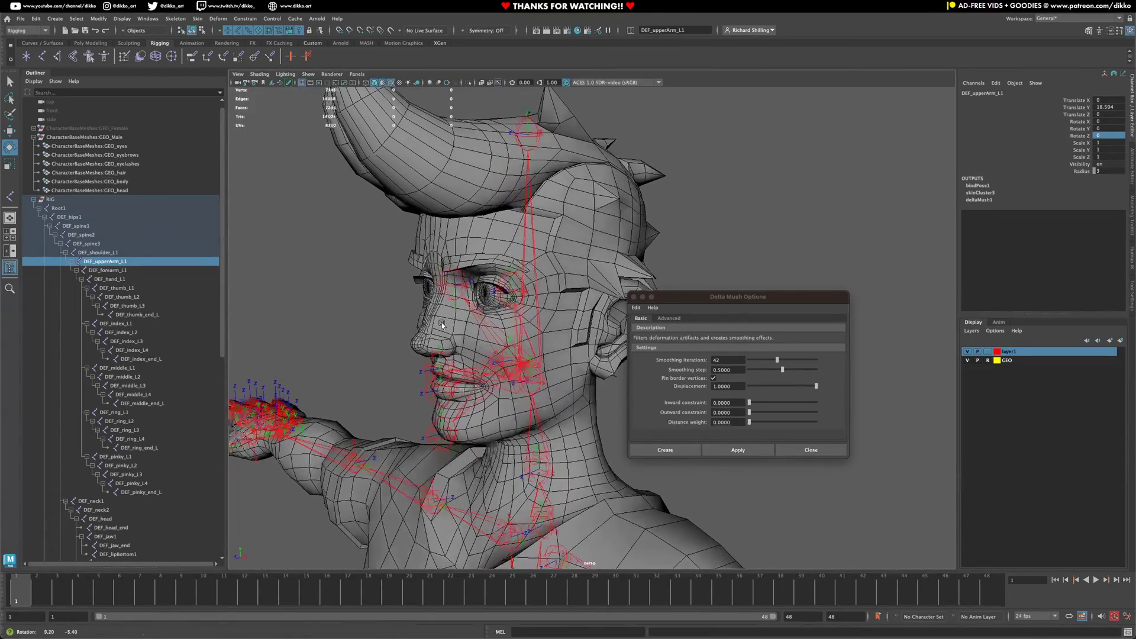
click(464, 413)
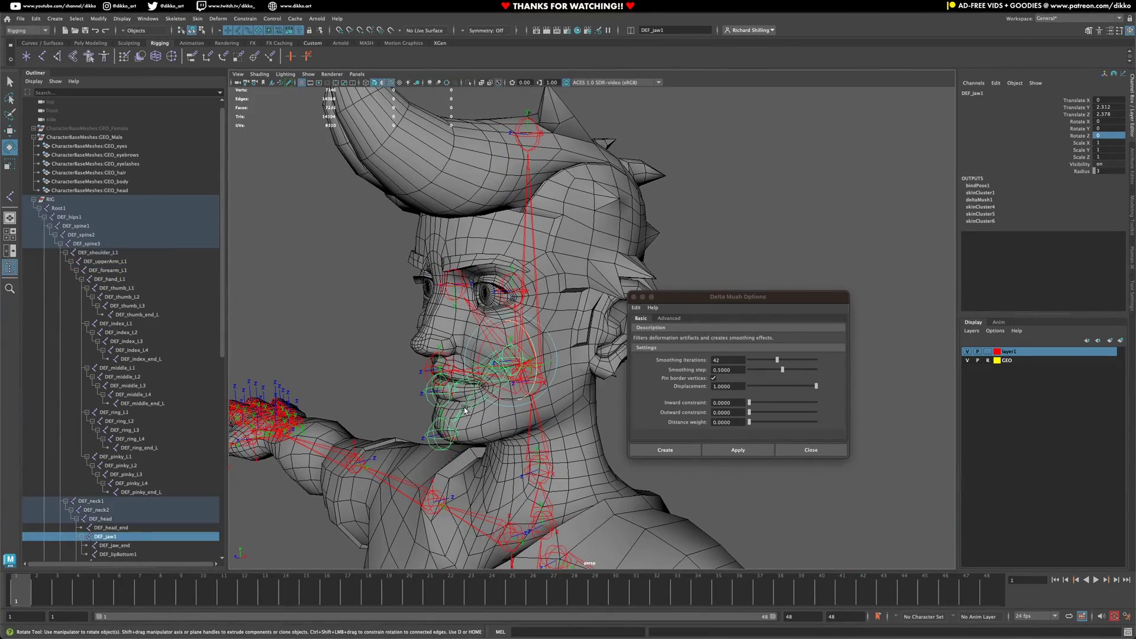
drag(480, 360, 475, 426)
scroll(475, 427, down, 4)
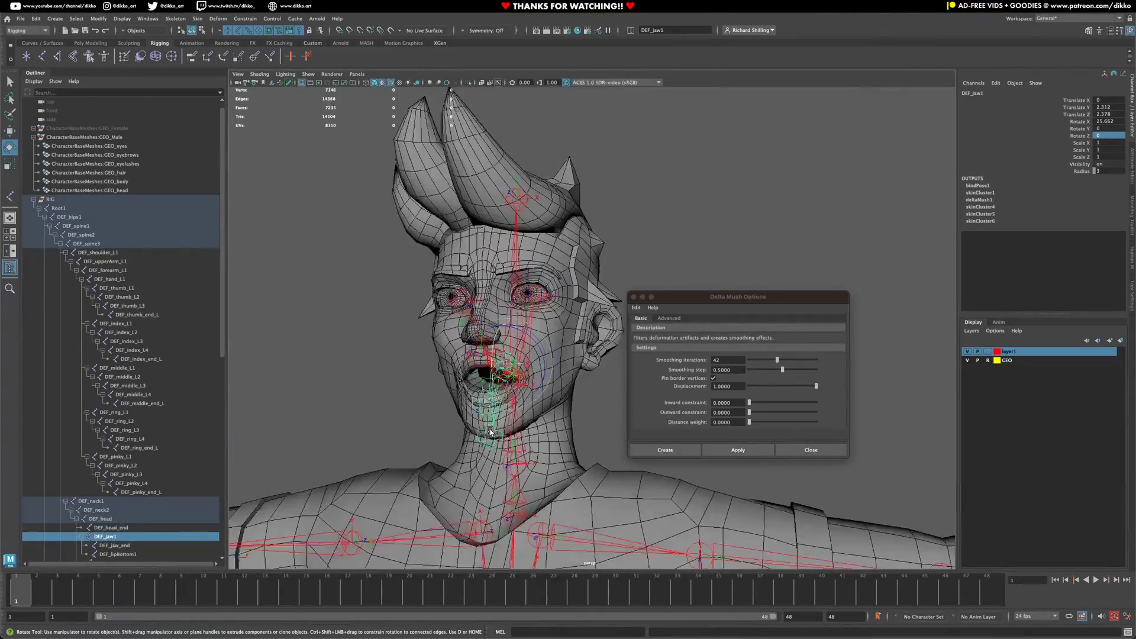
key(super+z)
Test the left knee's deformation by rotating DEF_calf_L1 backward in X
alt+middle_drag(563, 448, 431, 325)
scroll(509, 340, down, 6)
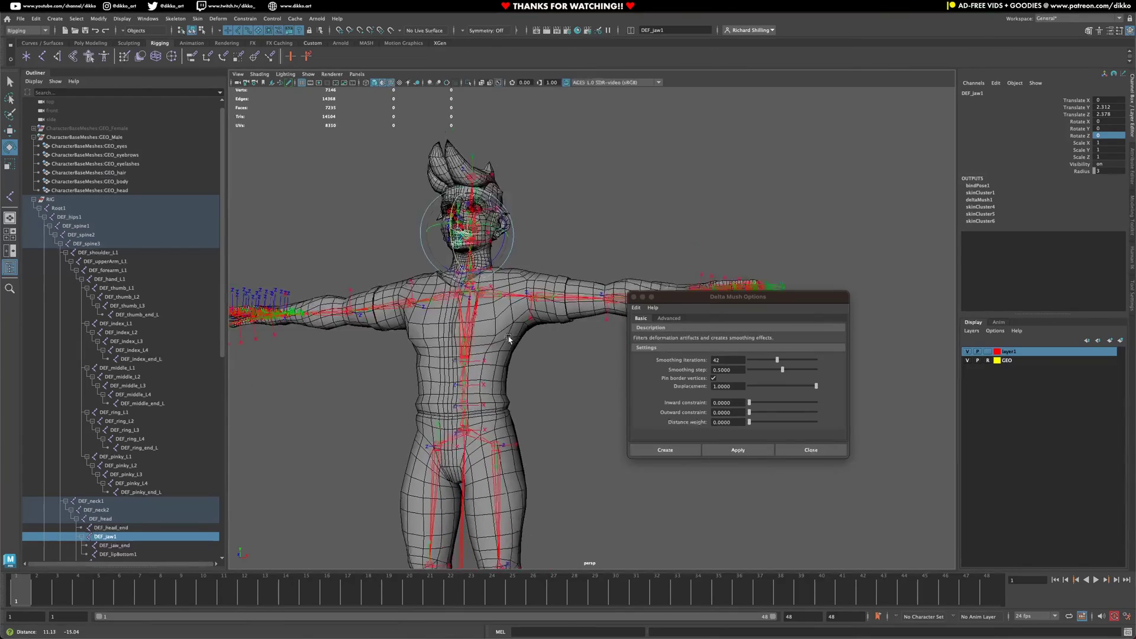
alt+middle_drag(501, 427, 421, 207)
click(421, 374)
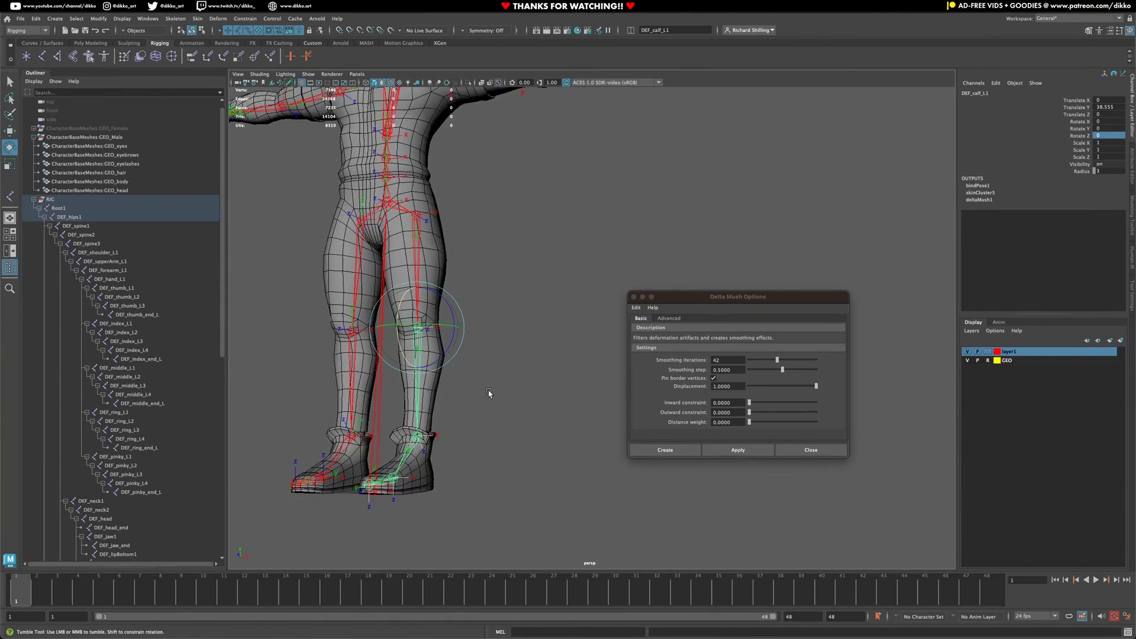
alt+drag(421, 374, 465, 349)
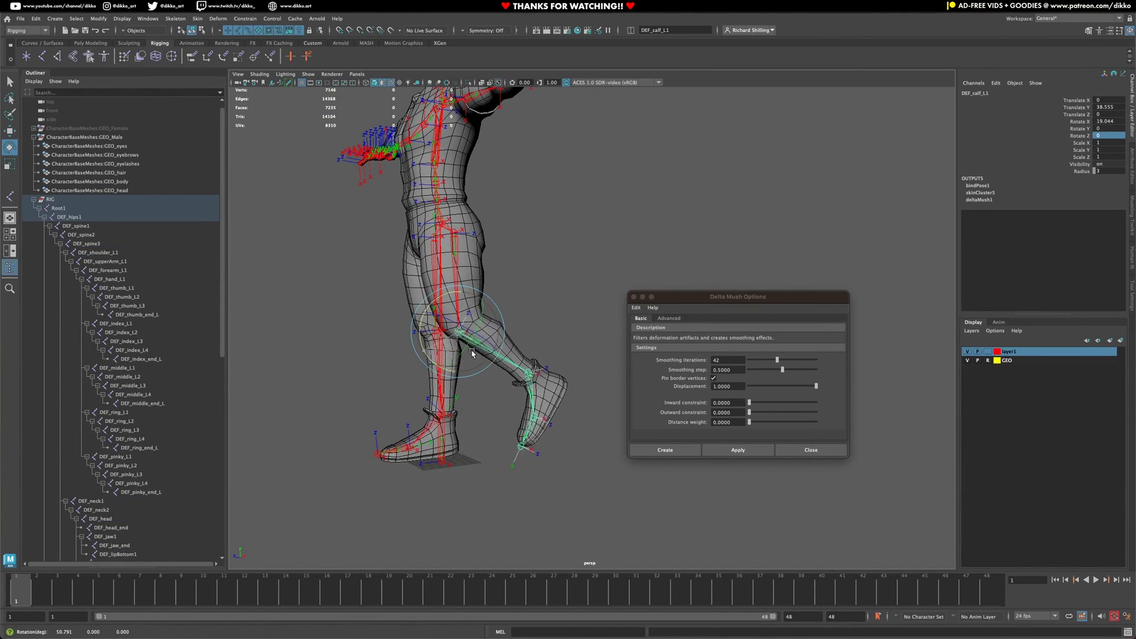